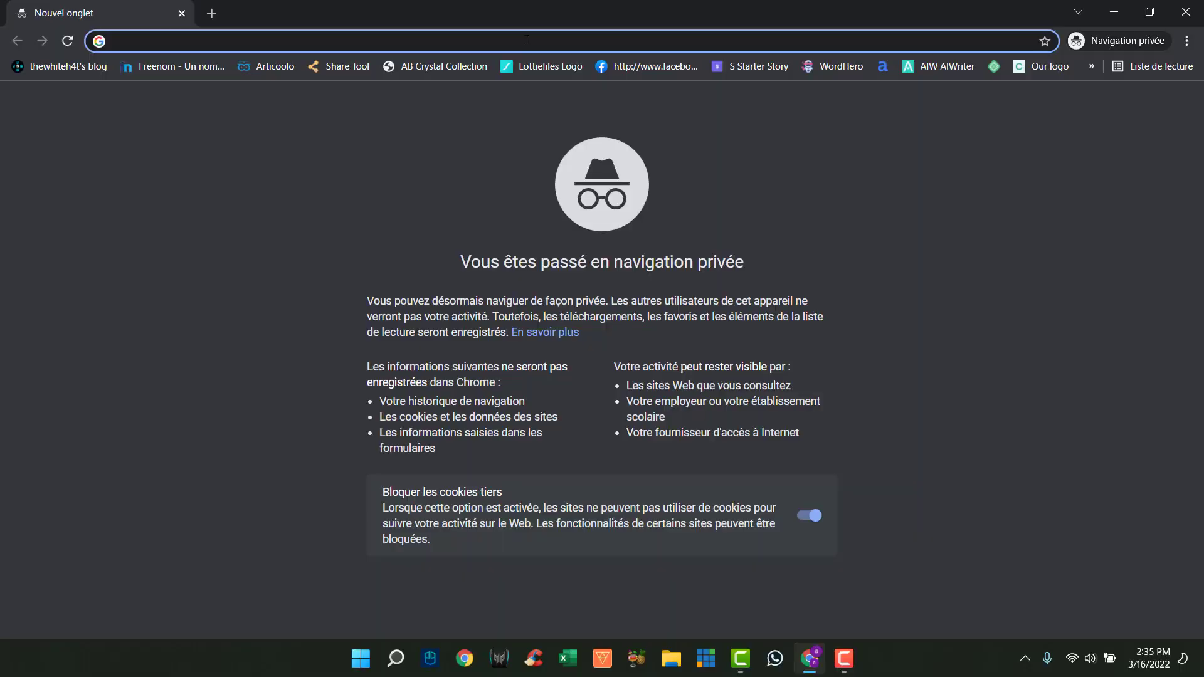
Open google.com, search for virtualbox and go to the official virtualbox.org site.
text(google.com)
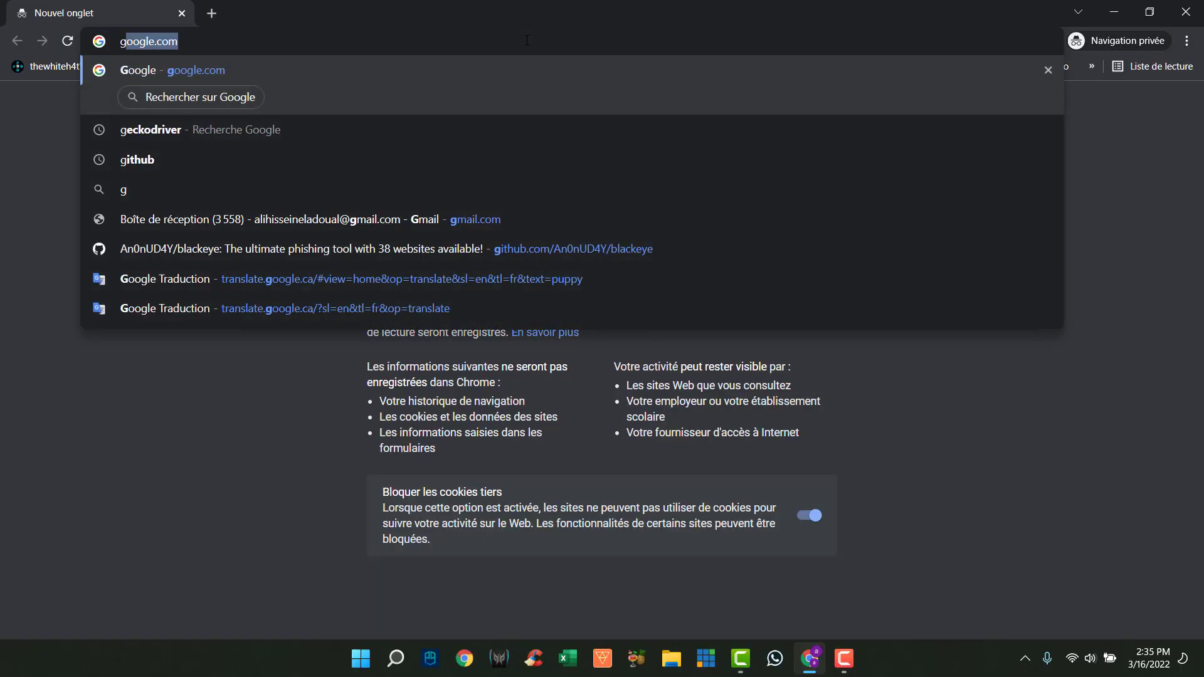
key(Return)
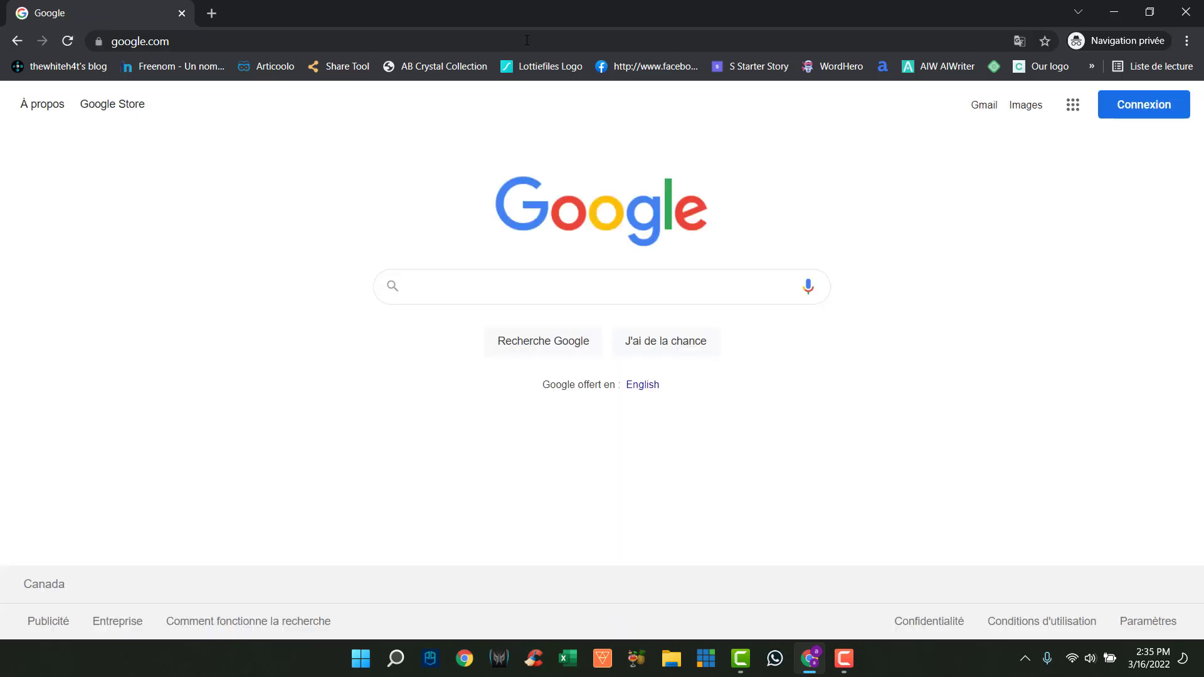
click(525, 285)
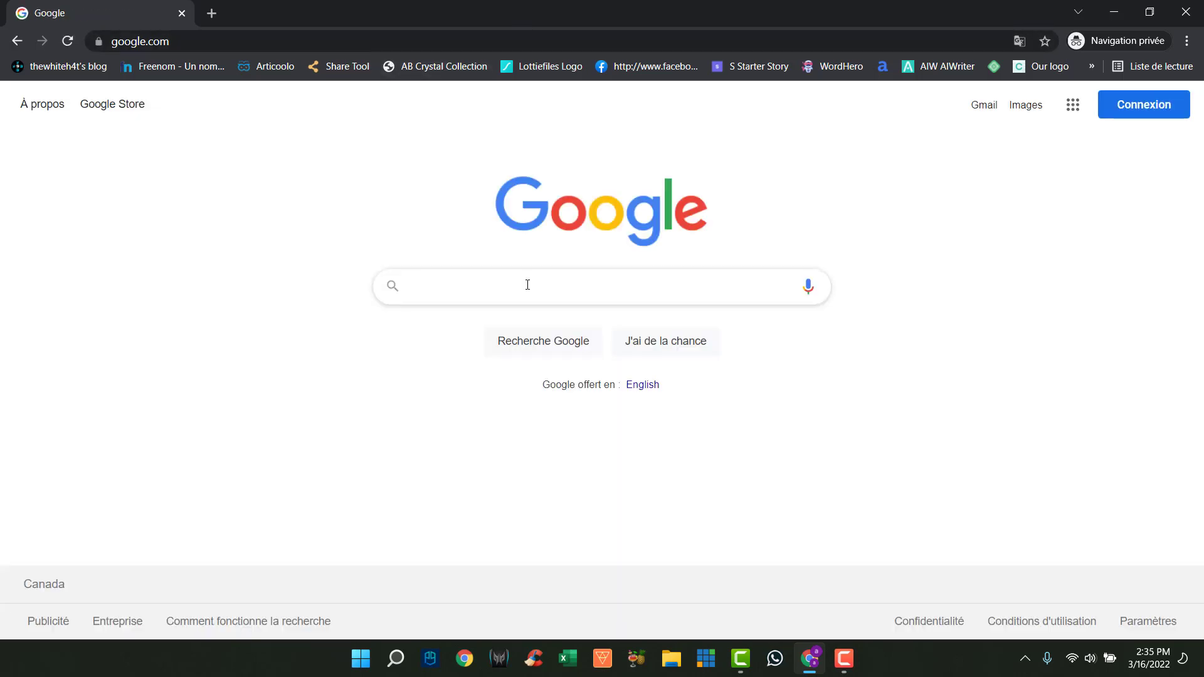
text(virt)
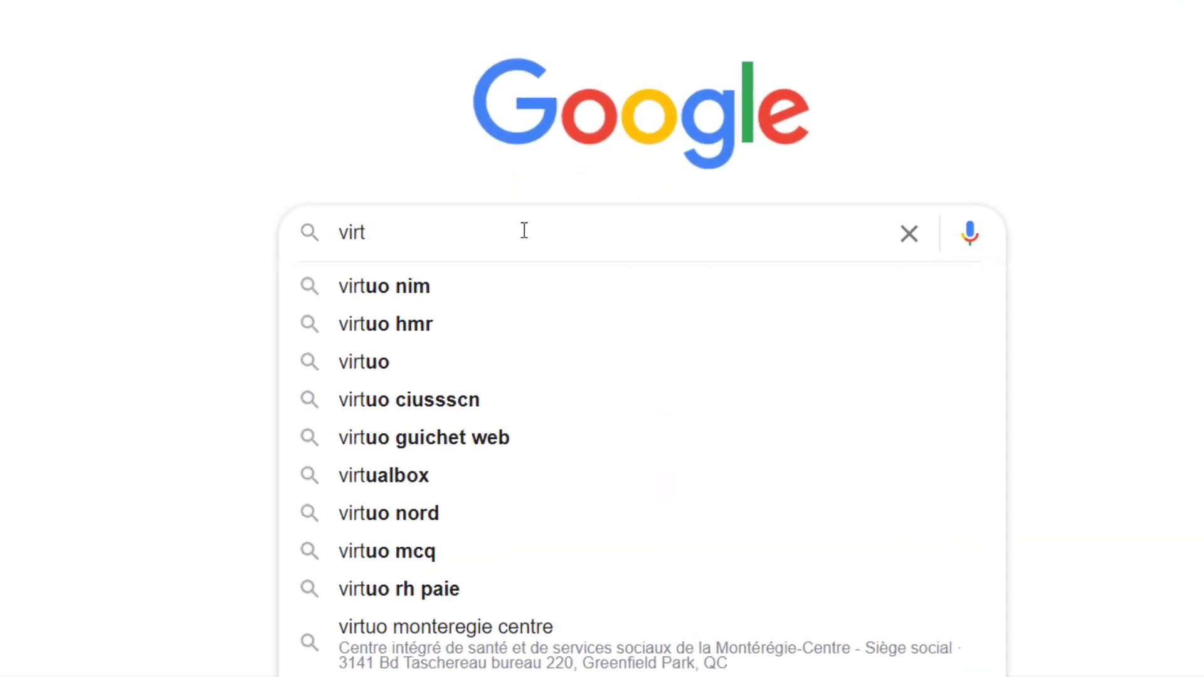
text(i)
key(BackSpace)
text(ual)
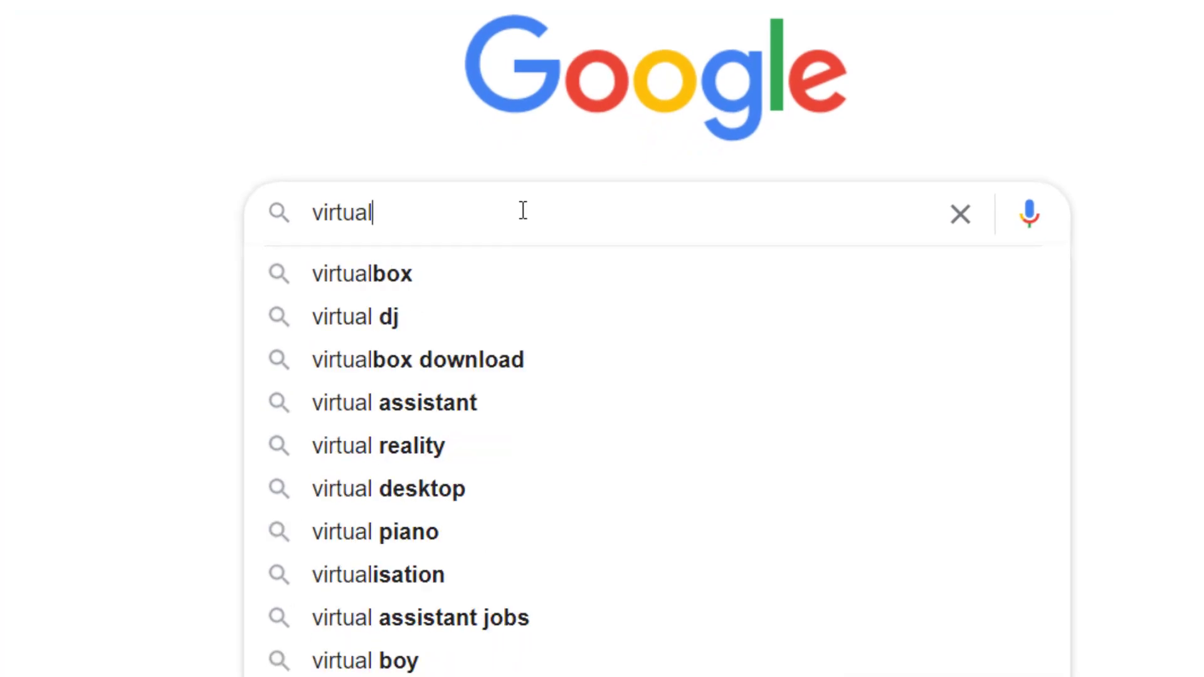
text(box)
key(Return)
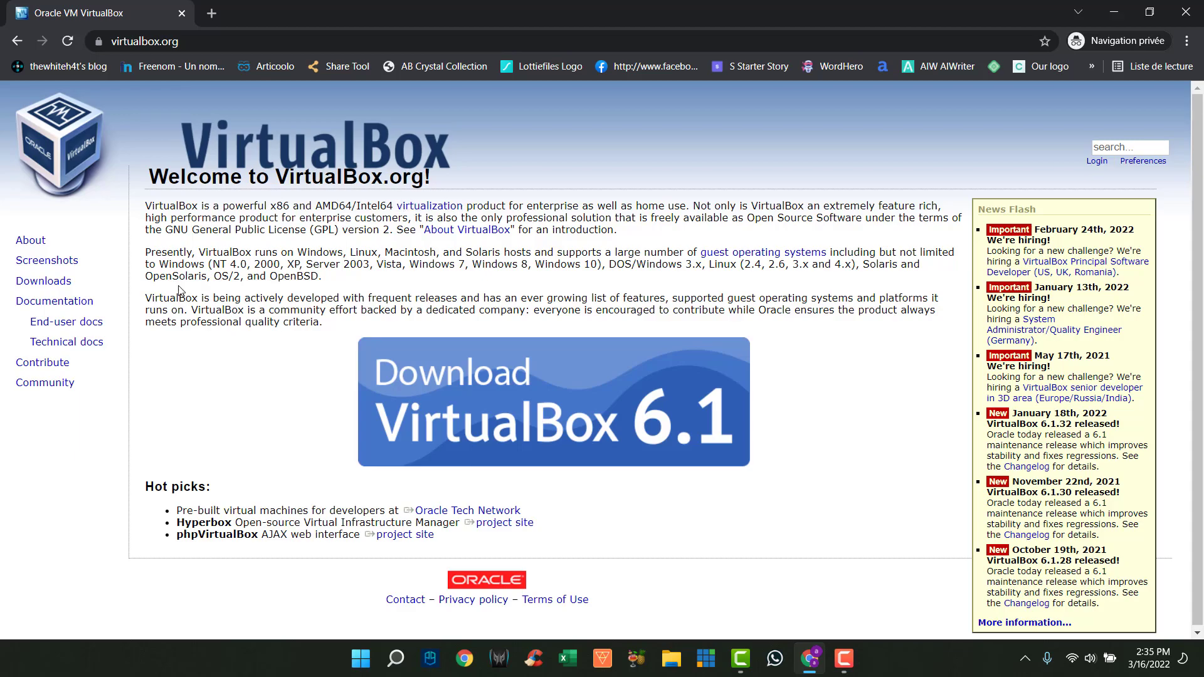
Open the VirtualBox downloads page and download the VirtualBox 6.1.32 platform package for Windows hosts.
click(50, 290)
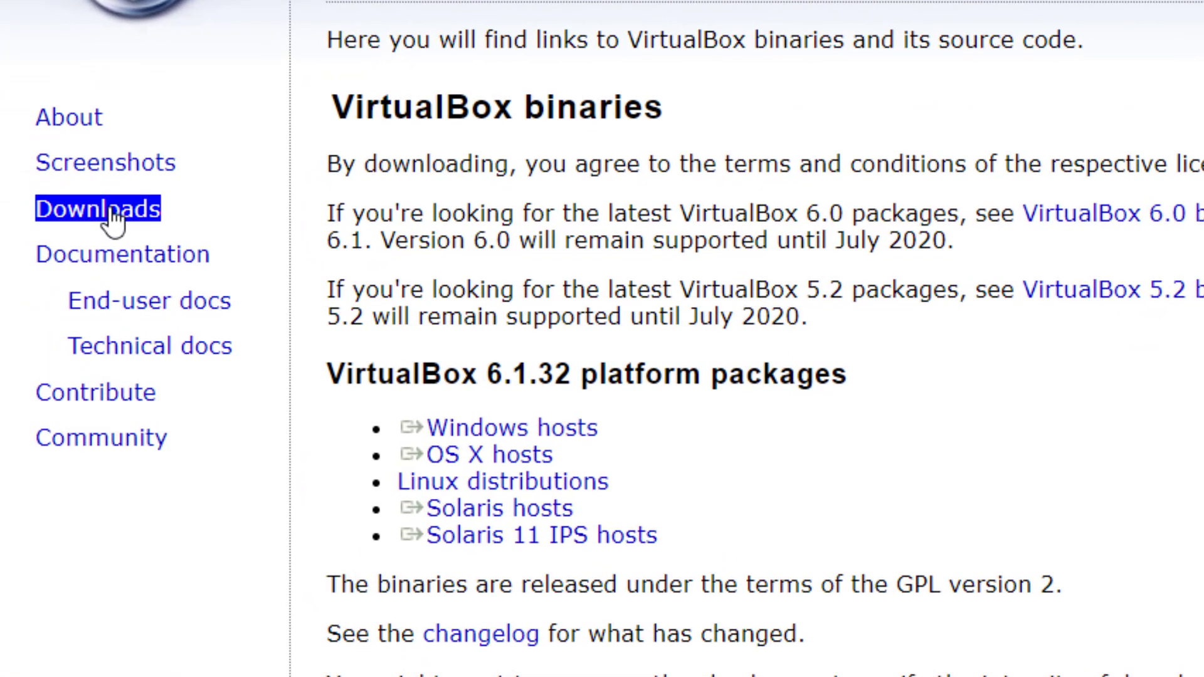
click(546, 426)
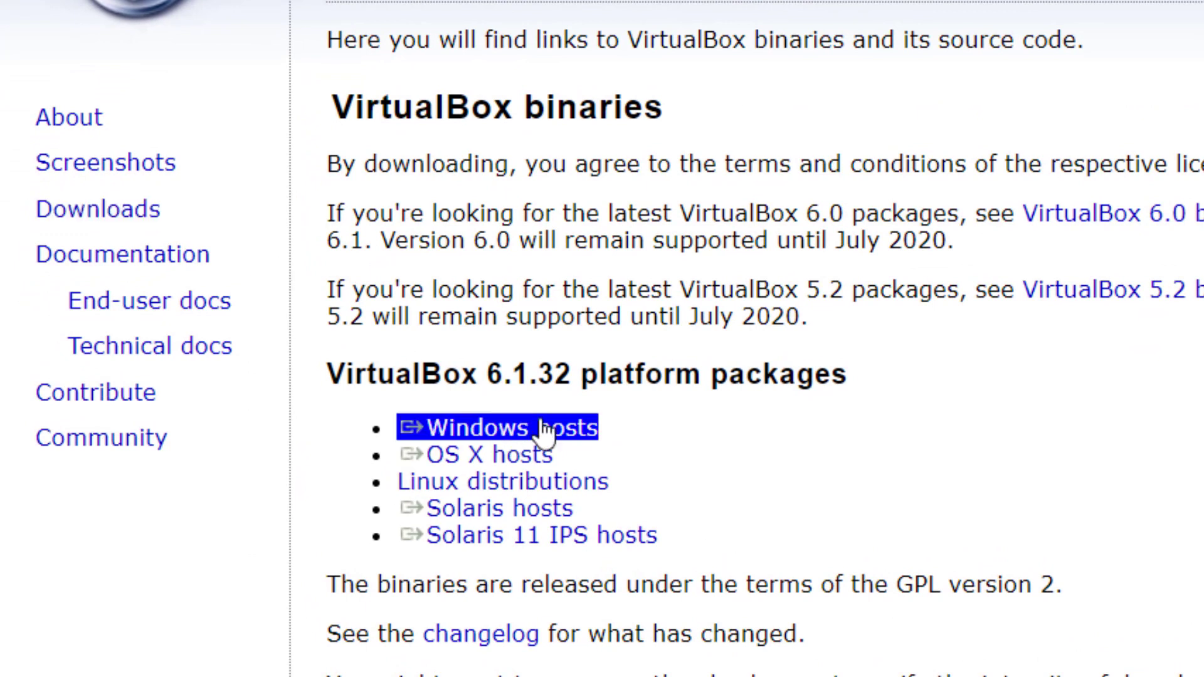
click(511, 458)
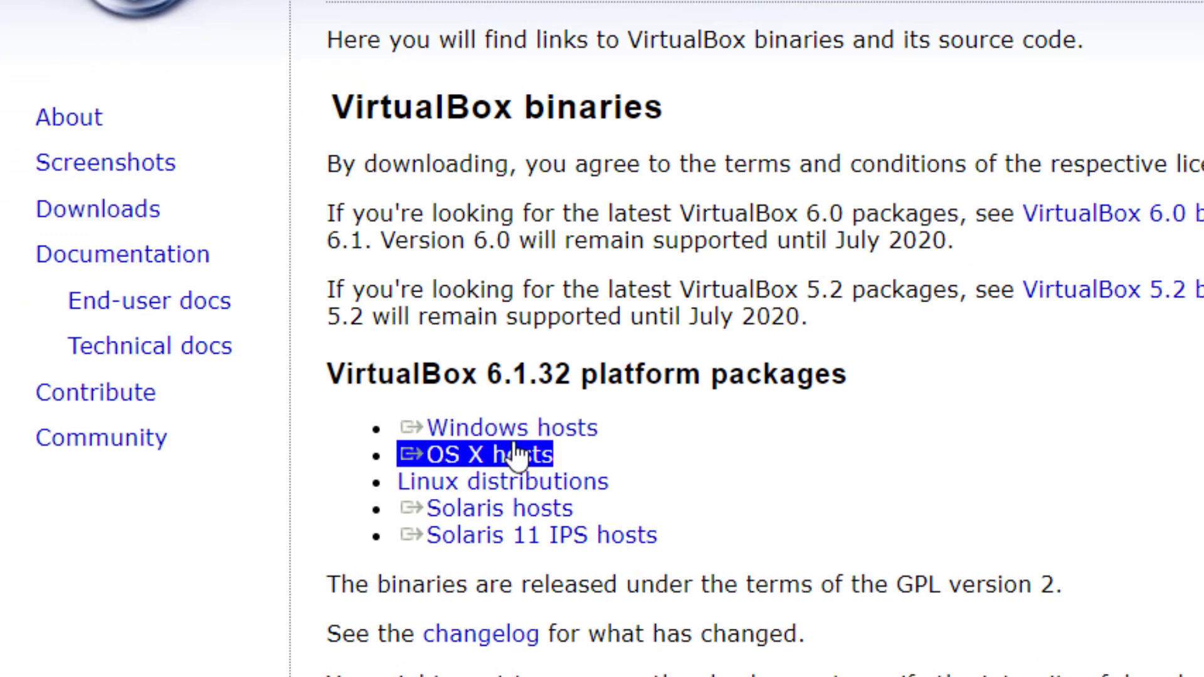
click(502, 494)
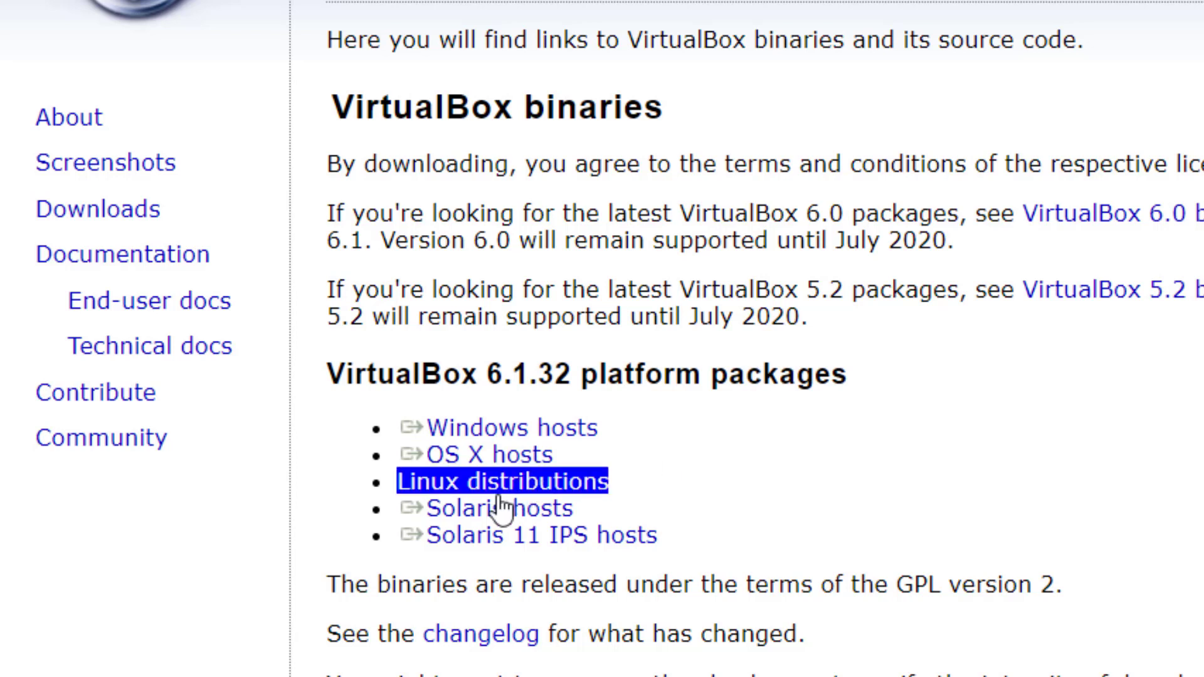
click(502, 500)
click(511, 491)
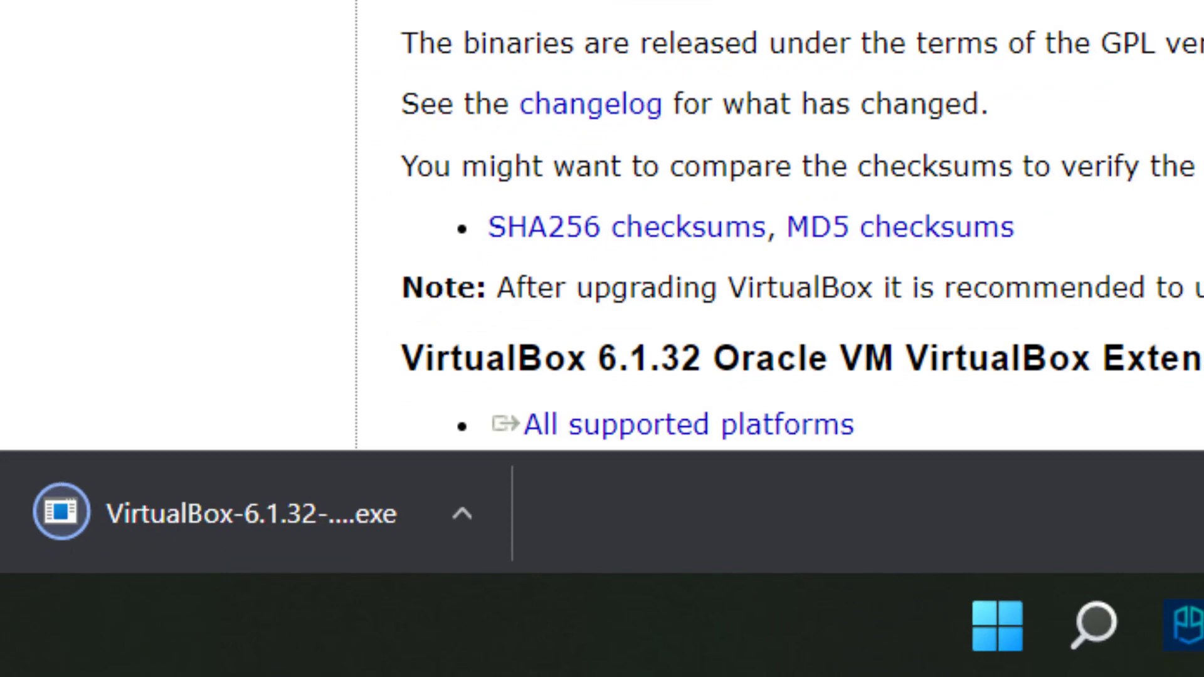
Run the downloaded VirtualBox 6.1.32 installer, repair the existing installation and finish the setup wizard.
click(241, 531)
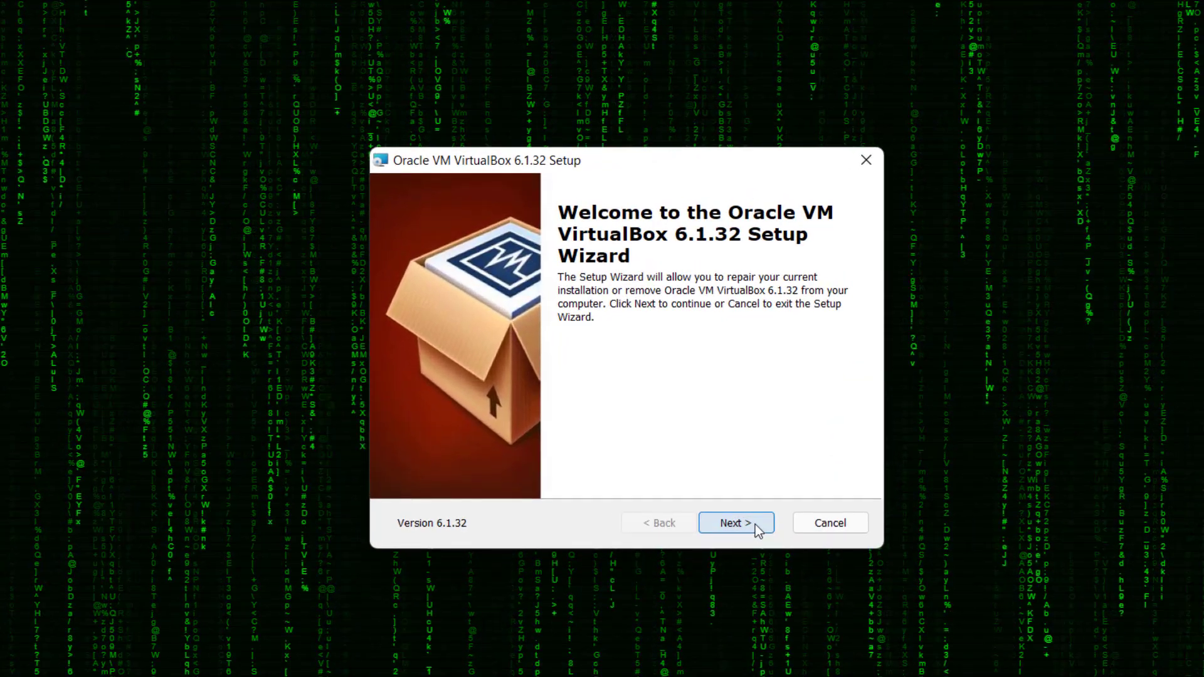
click(754, 524)
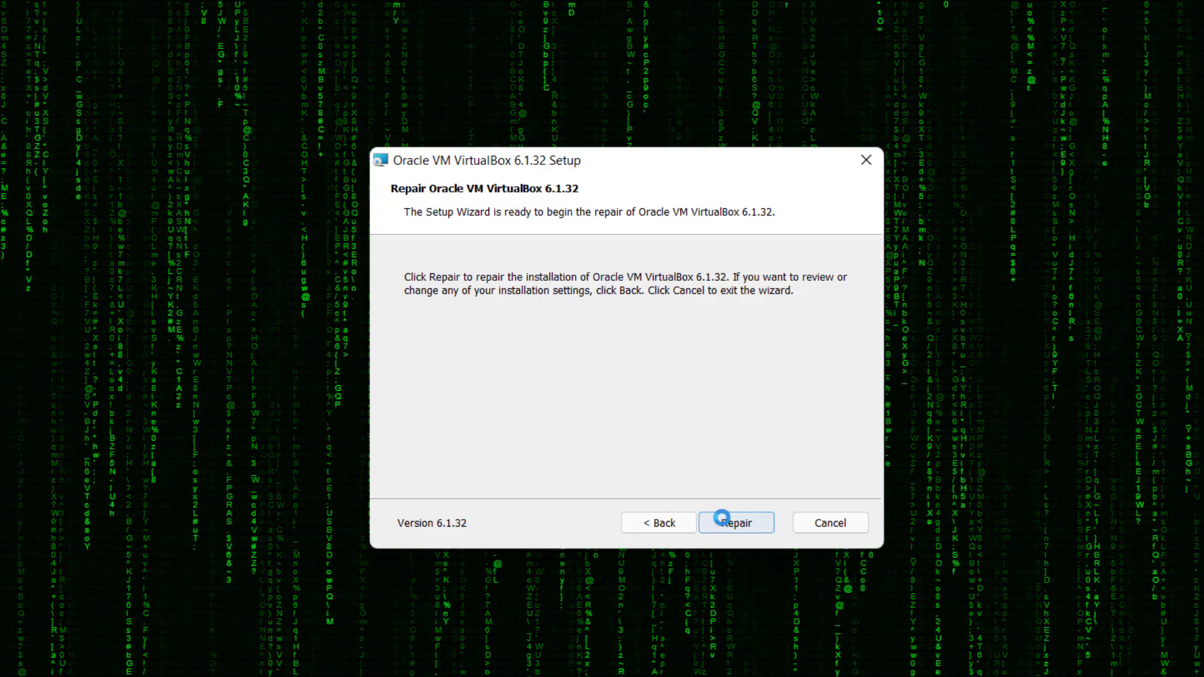
click(720, 519)
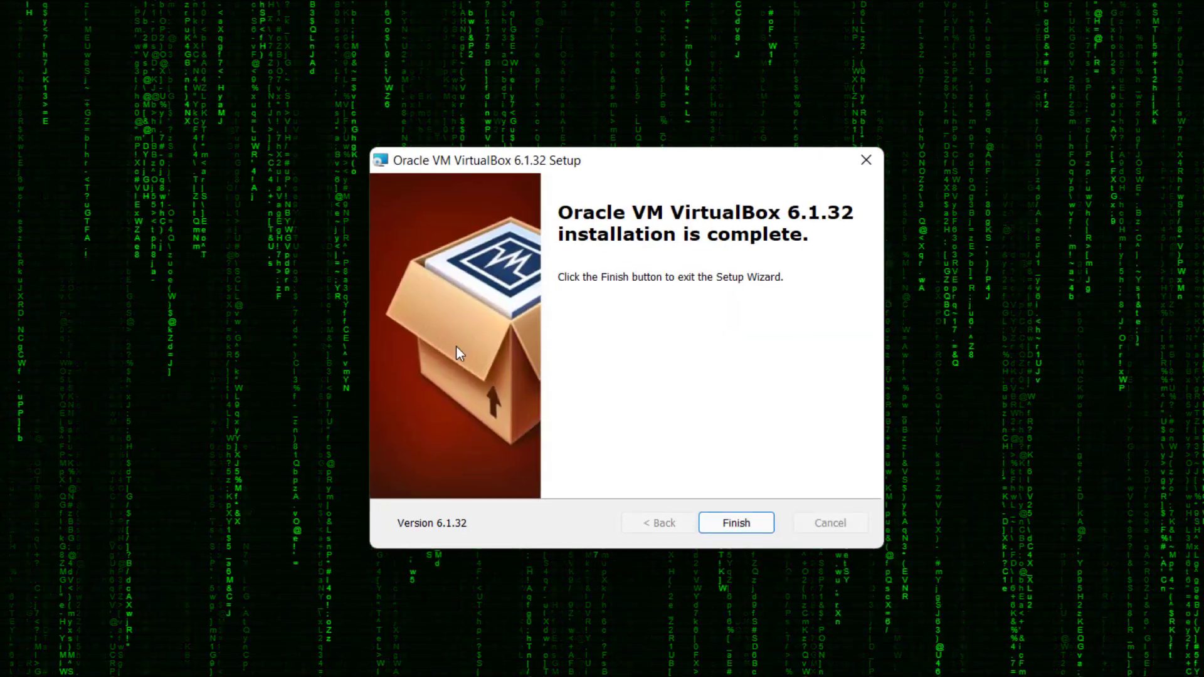
click(744, 528)
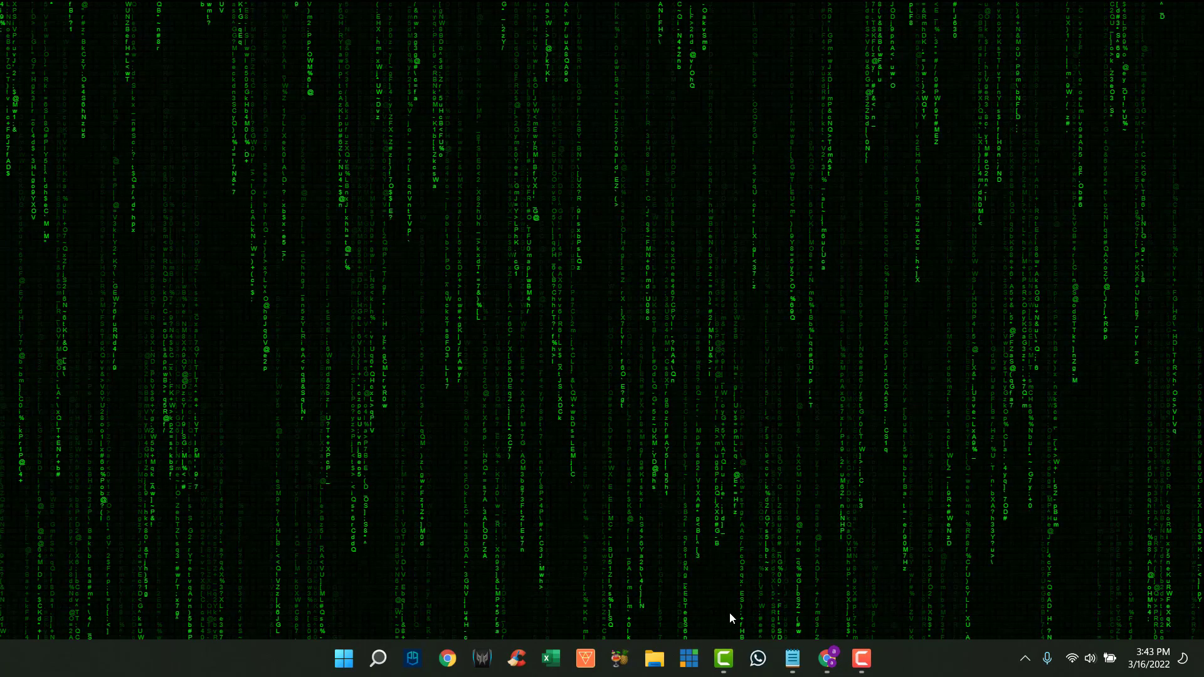
Switch to the Chrome private window, search Google for virtualbox and open the Oracle VM VirtualBox result.
click(825, 657)
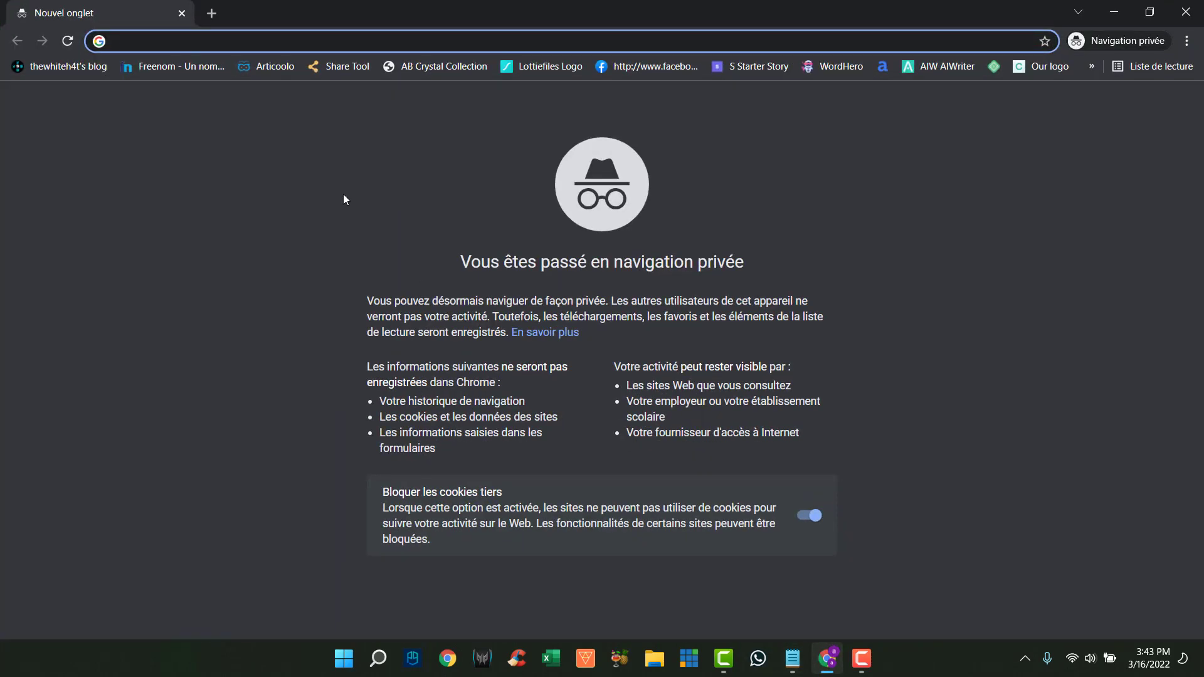
text(g)
key(Return)
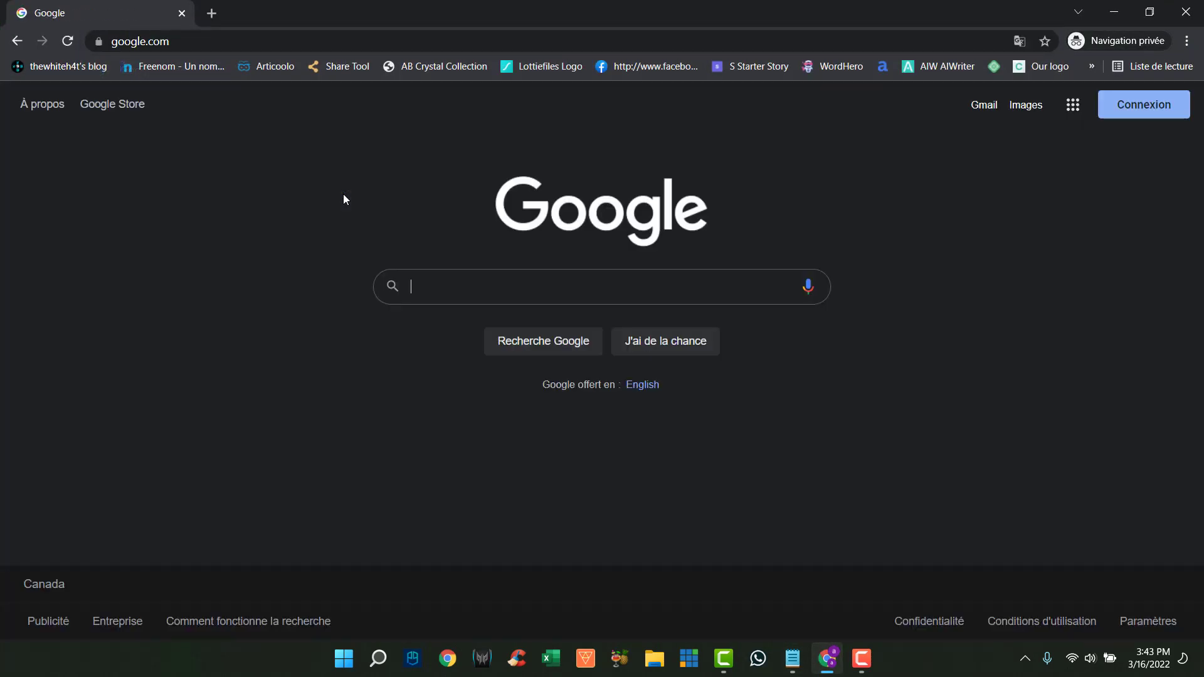
text(virtu)
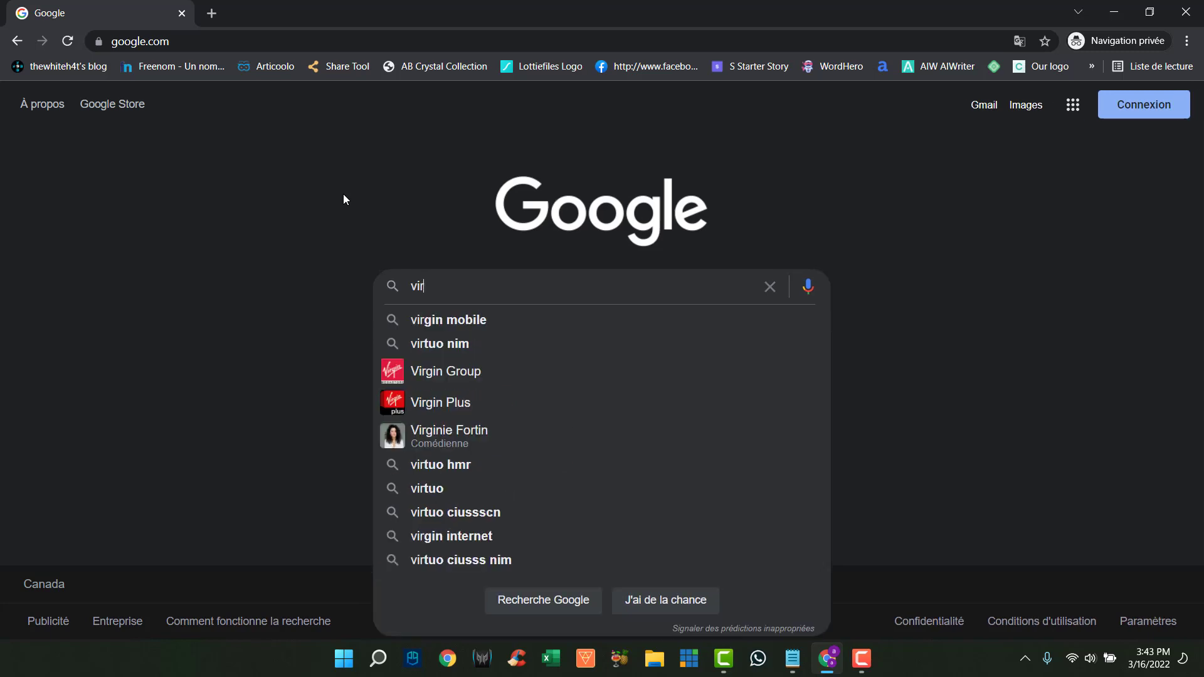
text(alb)
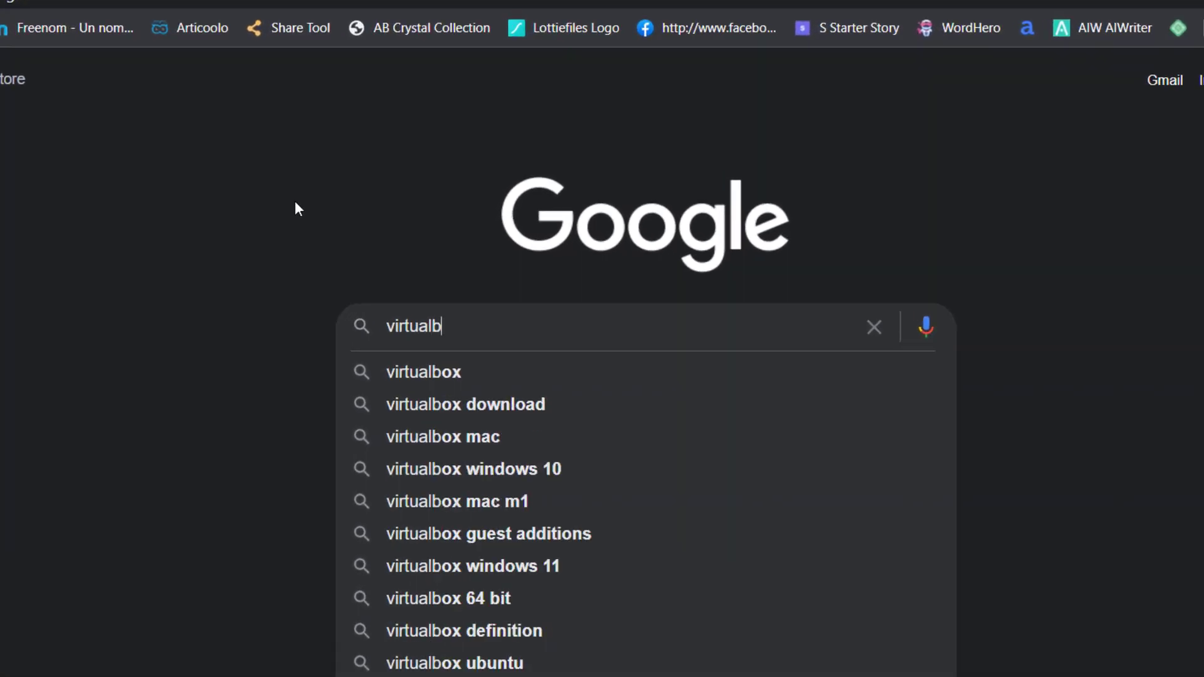
text(ox)
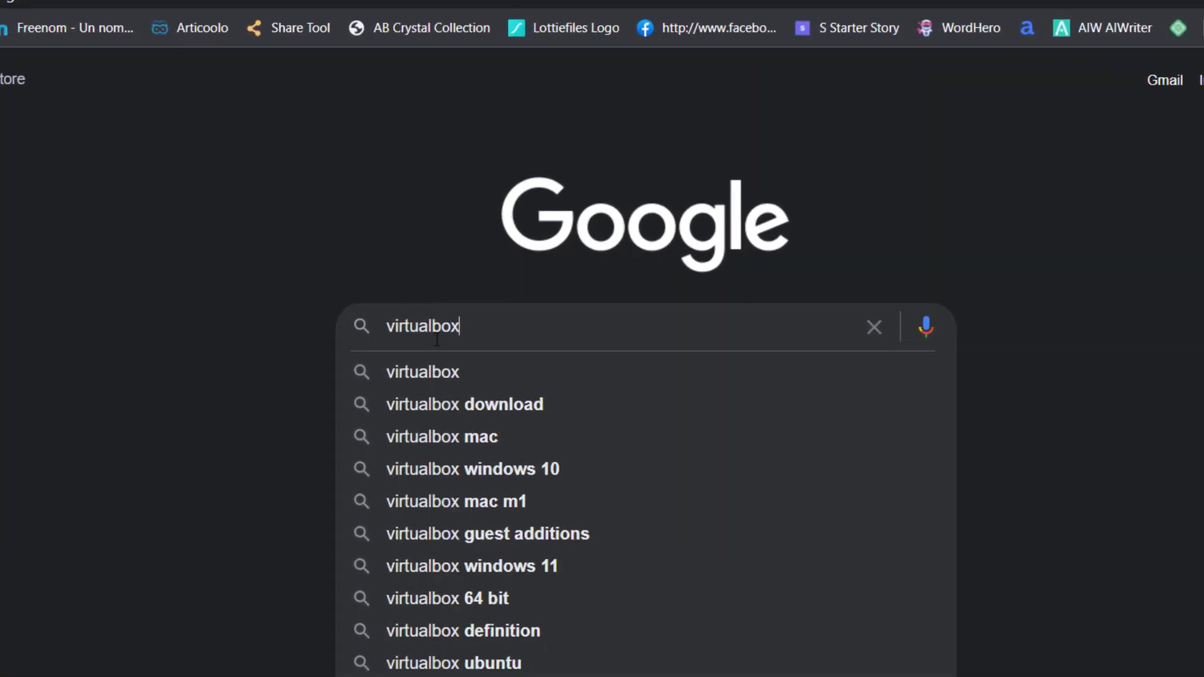
click(446, 378)
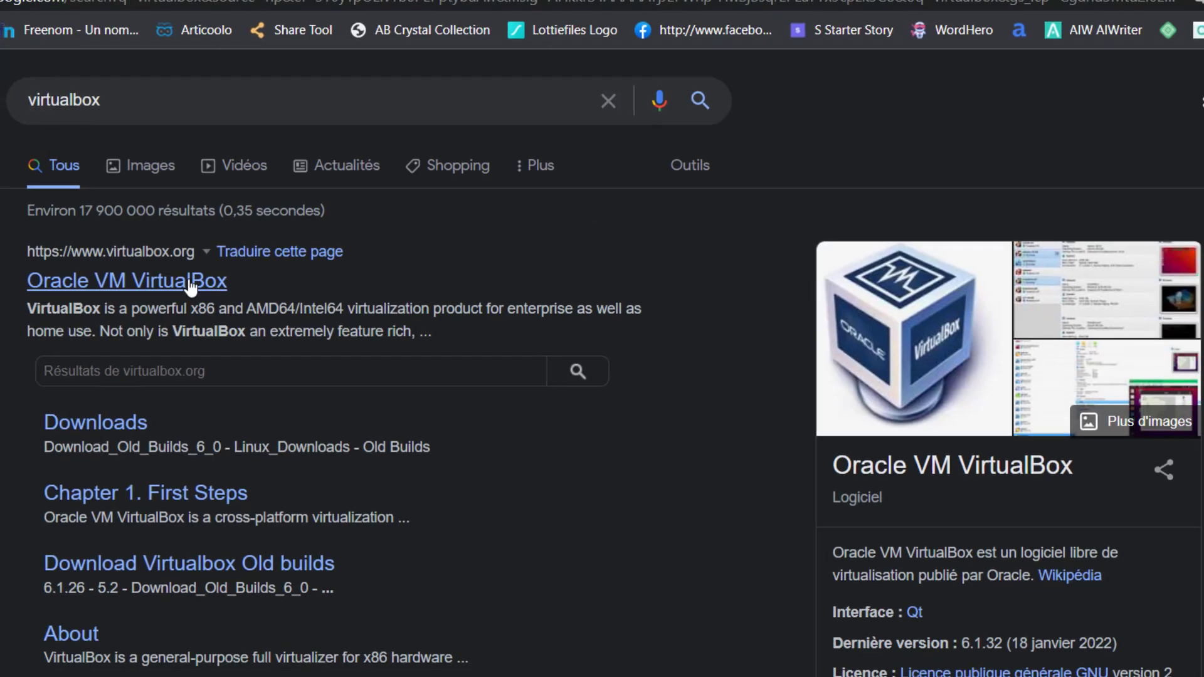
click(186, 287)
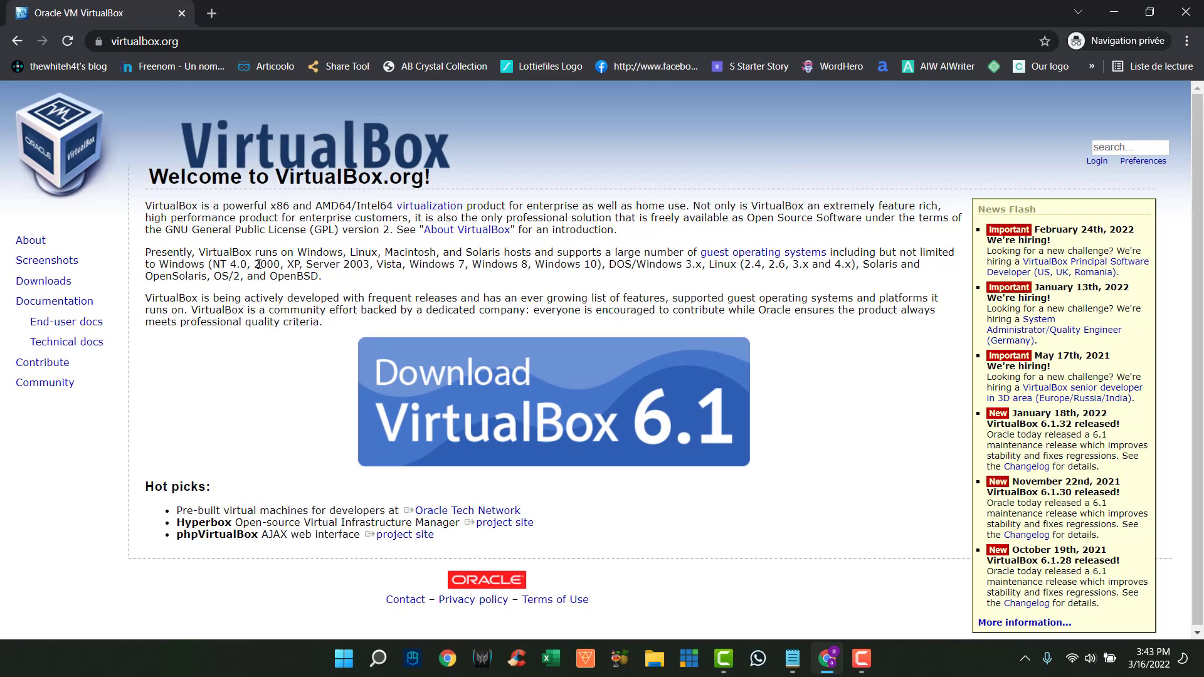
From the site's downloads page, download the VirtualBox 6.1.32 Extension Pack for all supported platforms.
double_click(47, 283)
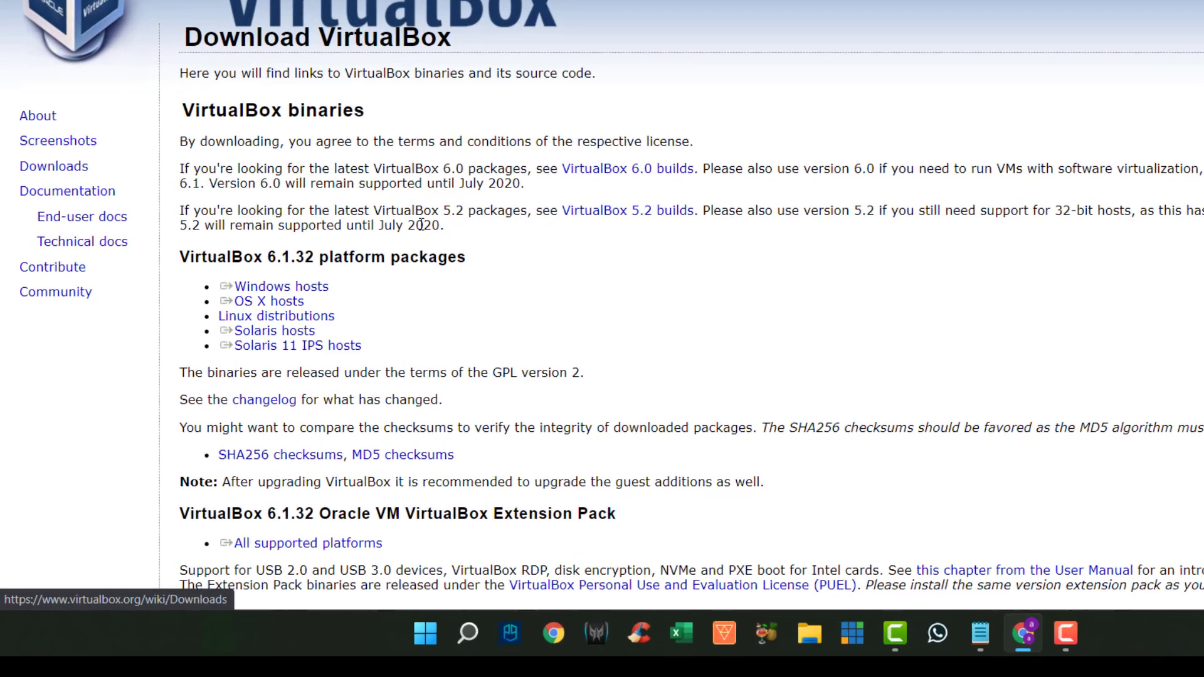
scroll(730, 244, down, 6)
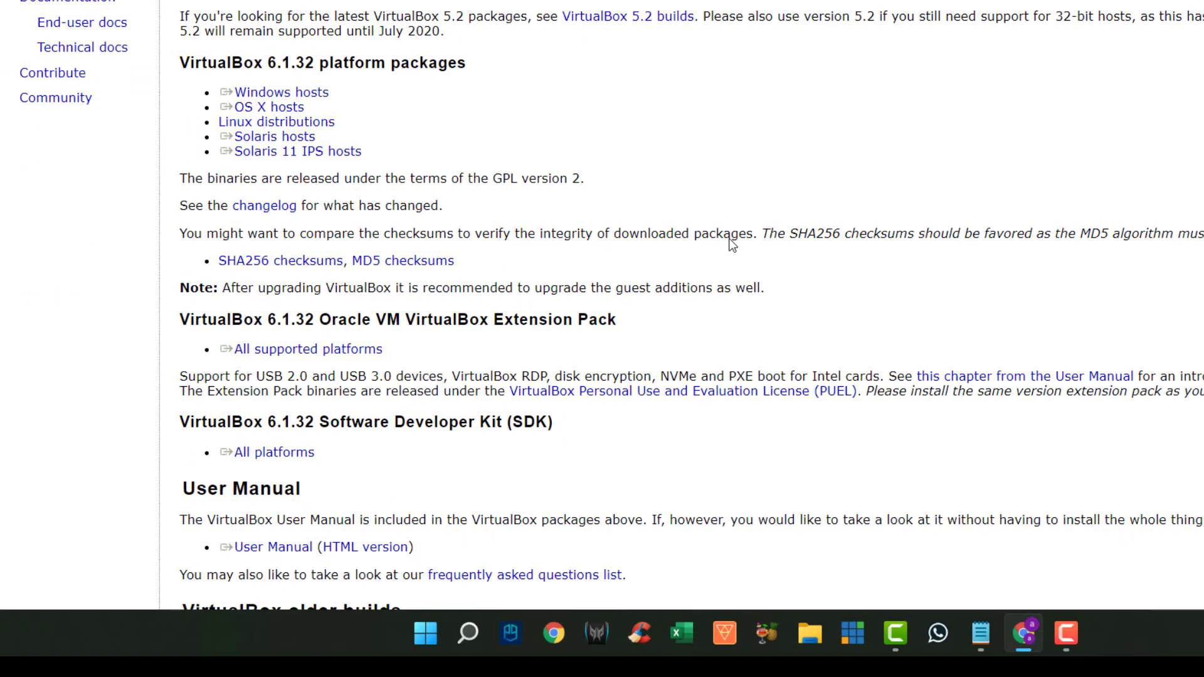
double_click(235, 128)
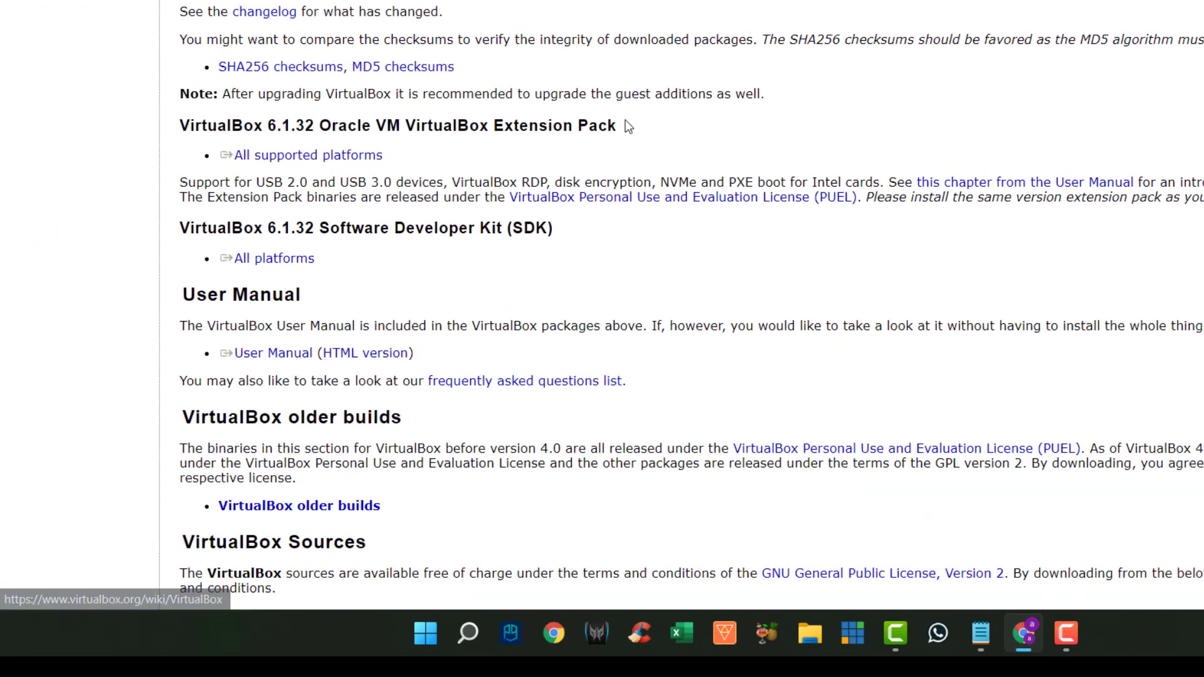
click(346, 155)
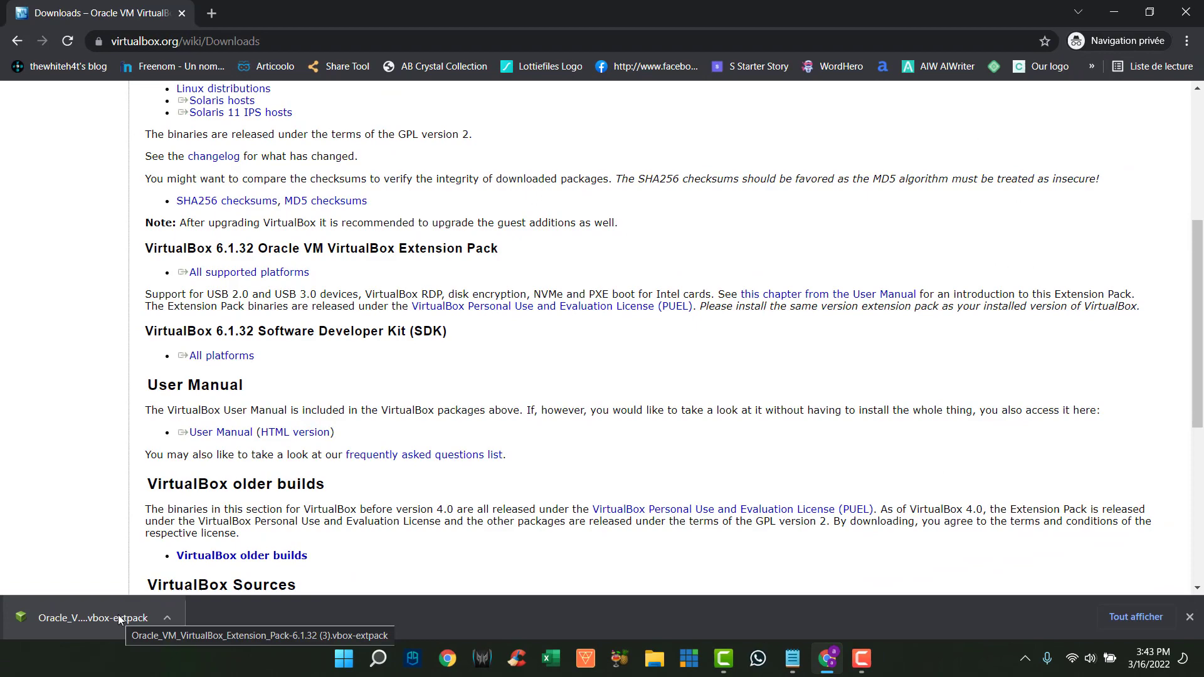
Open the downloaded extension pack in VirtualBox, reinstall it and agree to its full license.
click(210, 544)
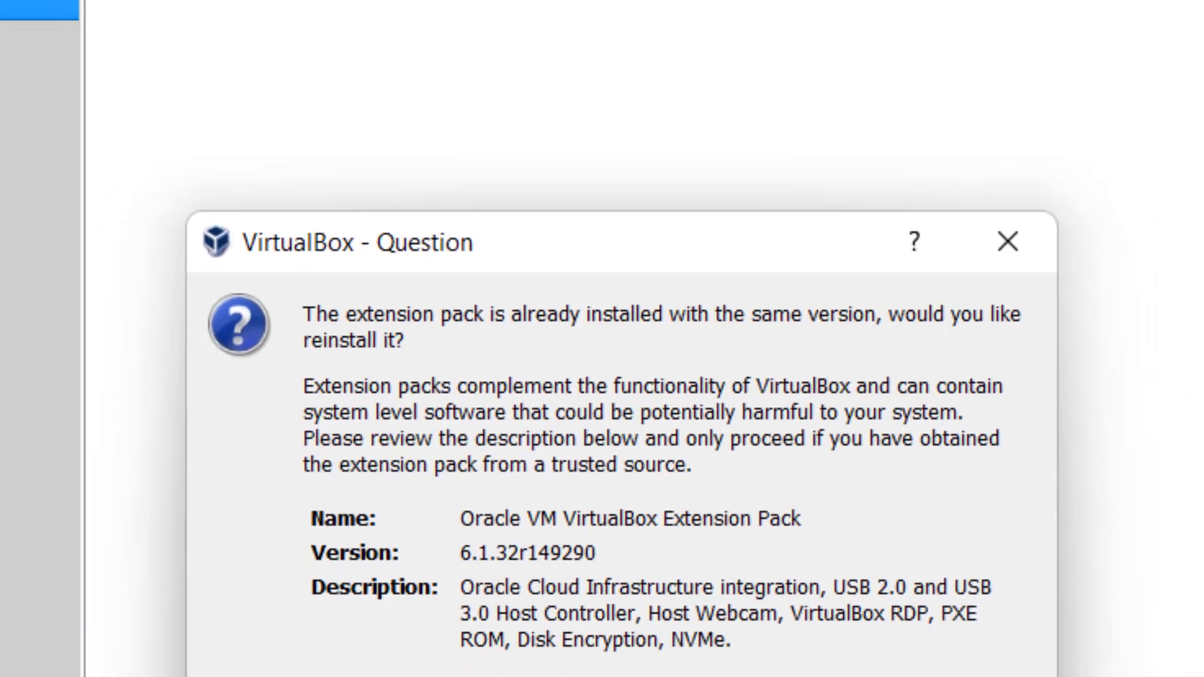
click(563, 509)
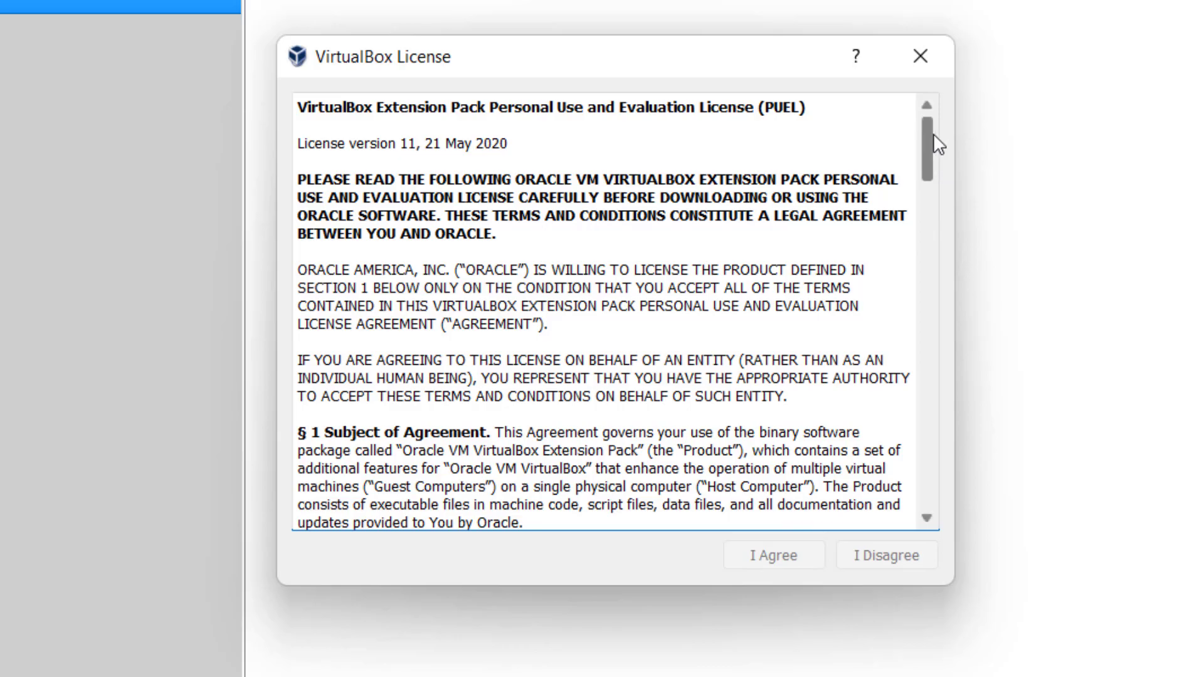
drag(933, 133, 962, 484)
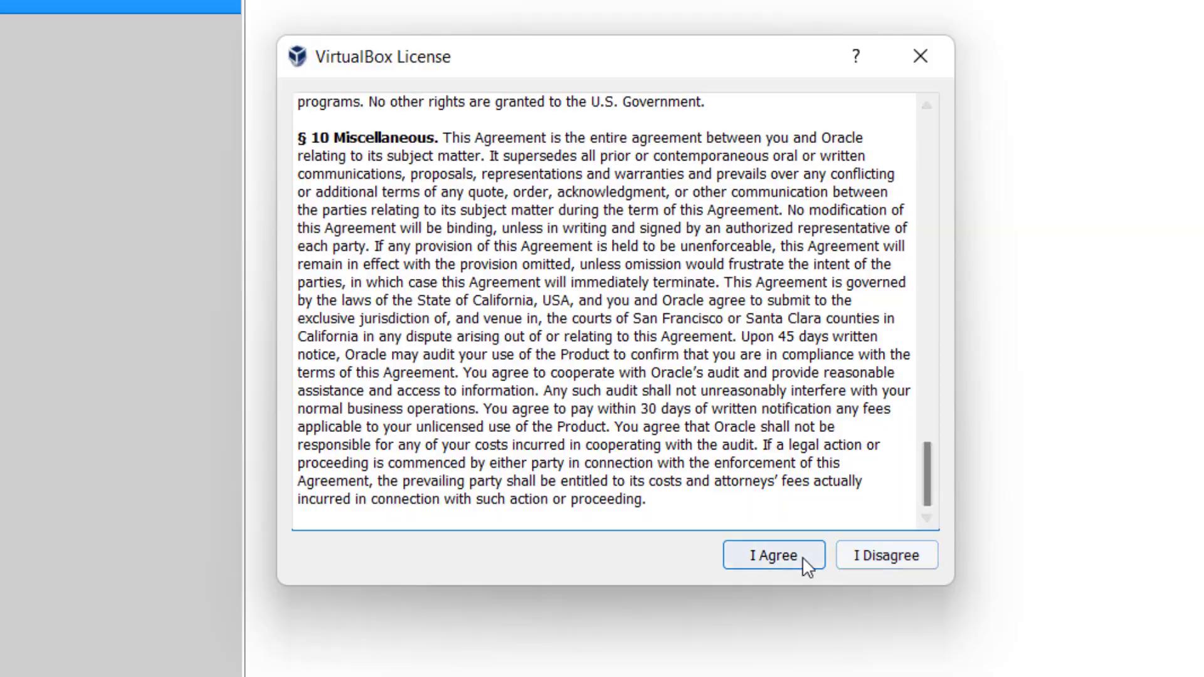
click(803, 564)
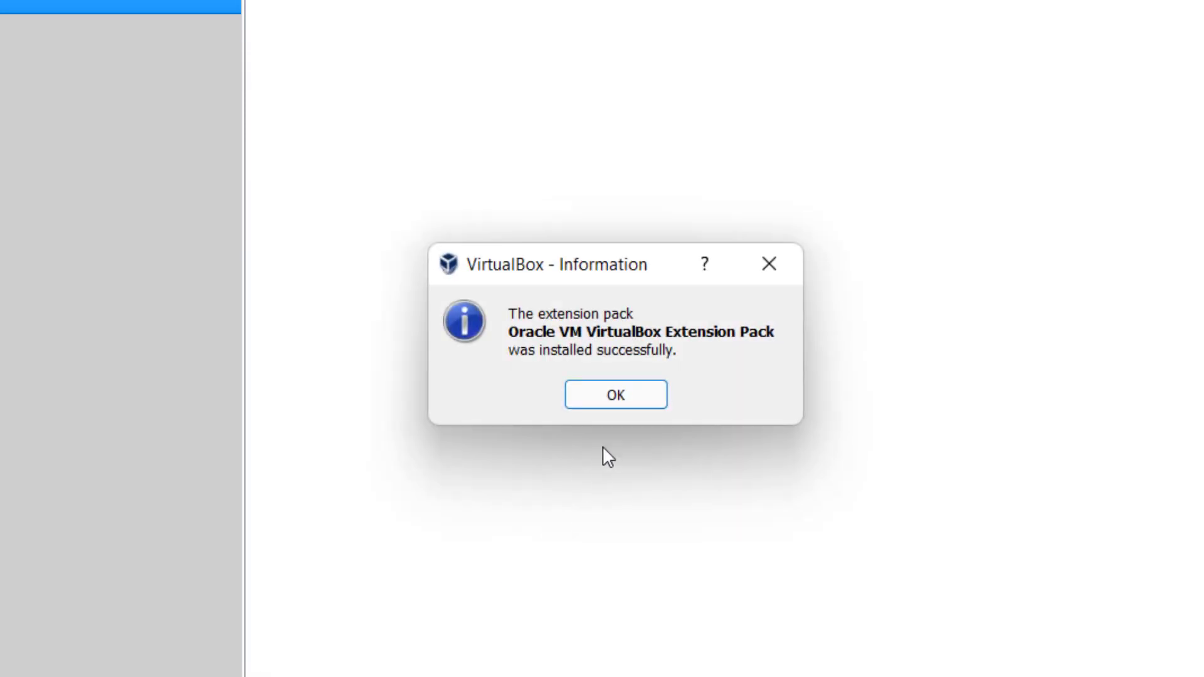
click(620, 404)
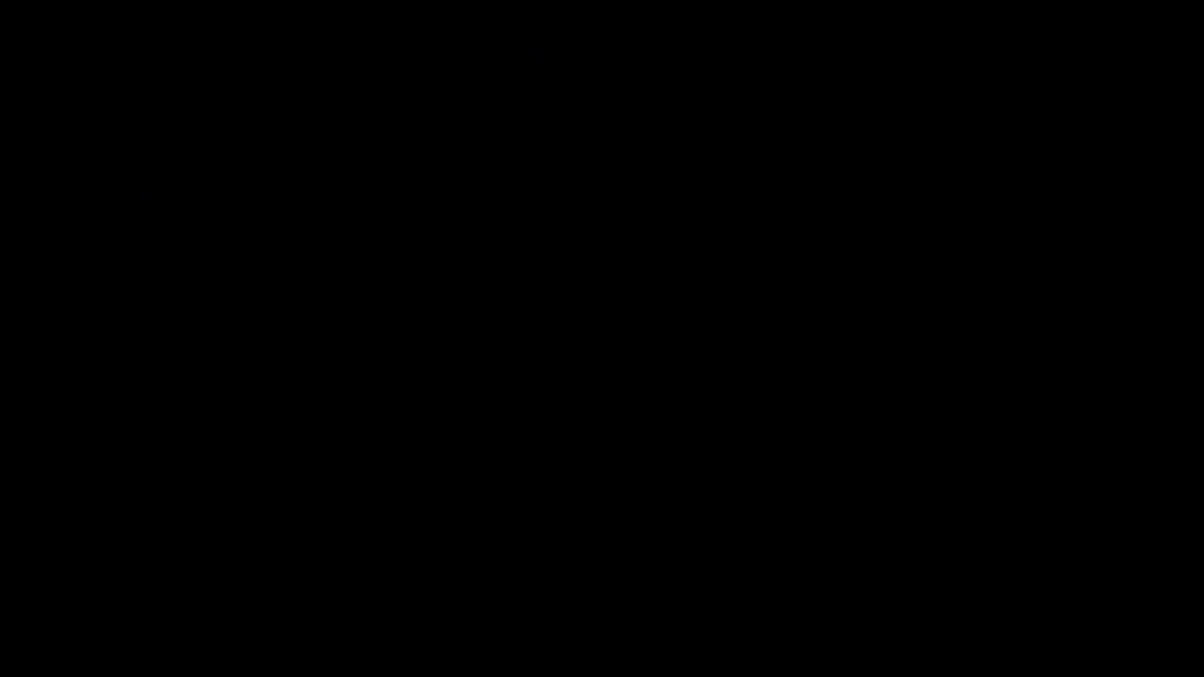
Switch to the Chrome private window, search Google for kali linux in a new tab and open the official kali.org result.
click(799, 662)
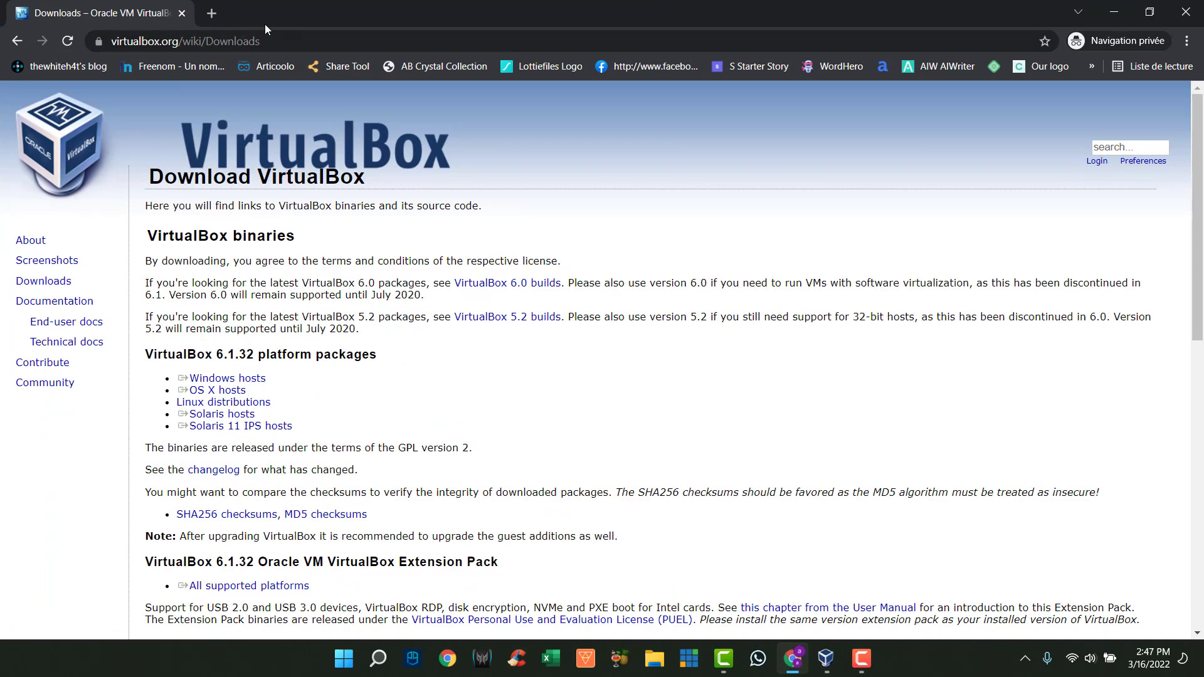
click(220, 17)
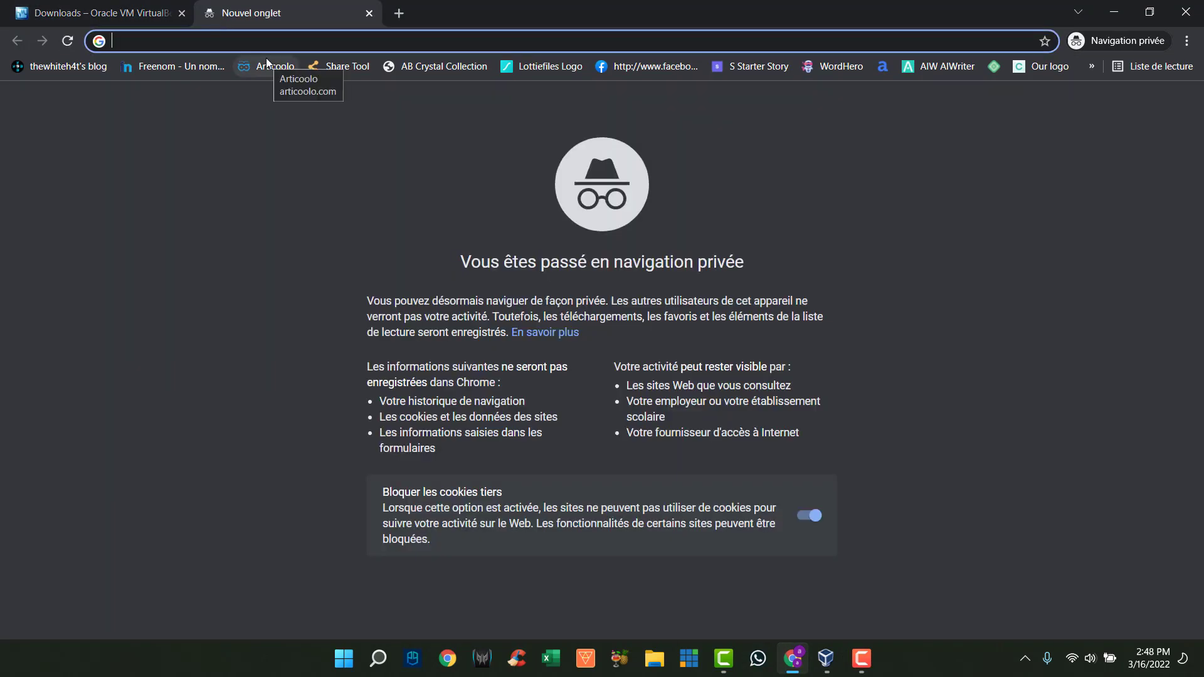
text(google.com)
key(Return)
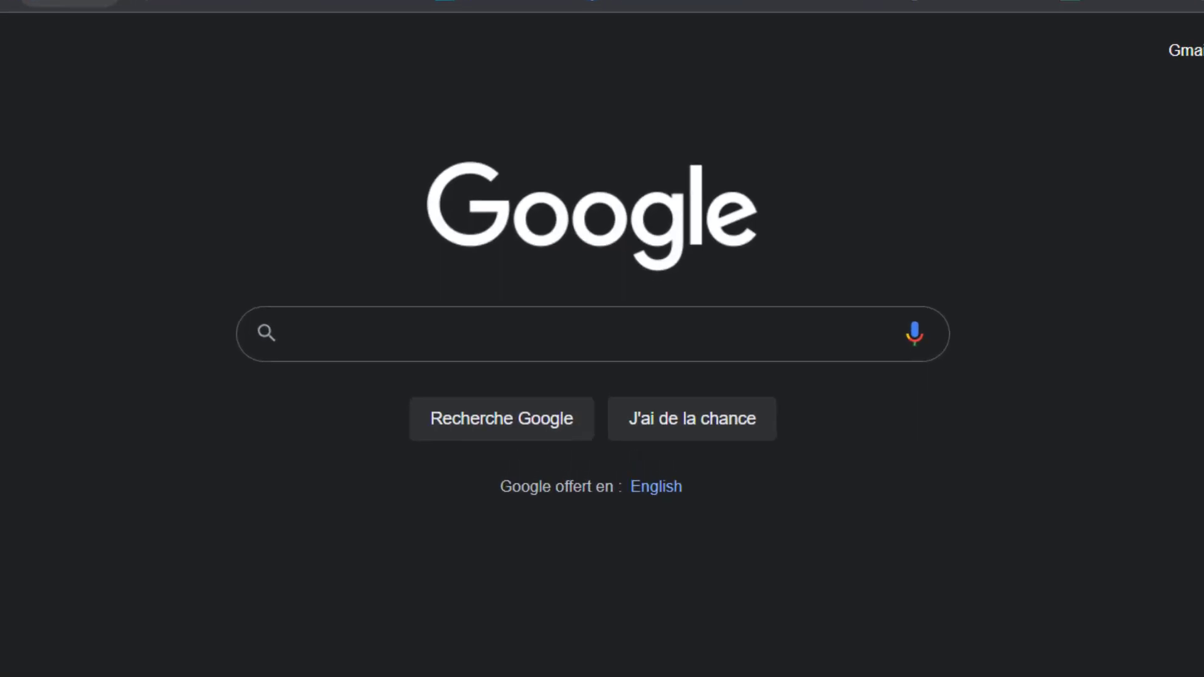
text(kali )
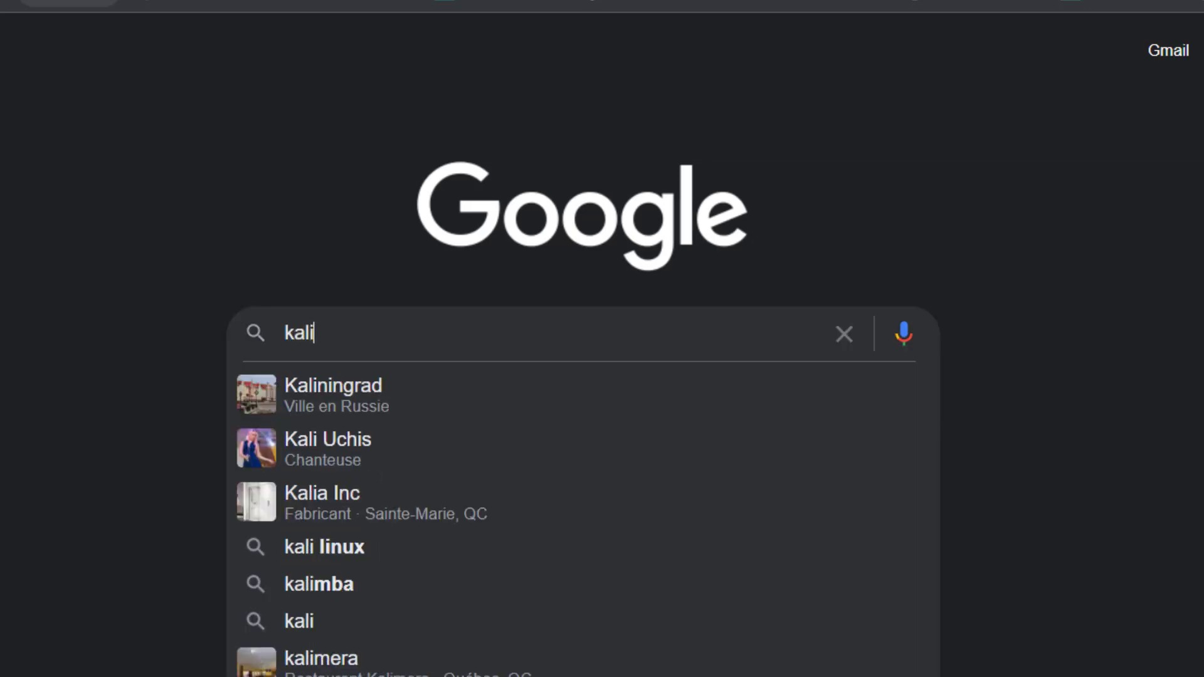
text(linux)
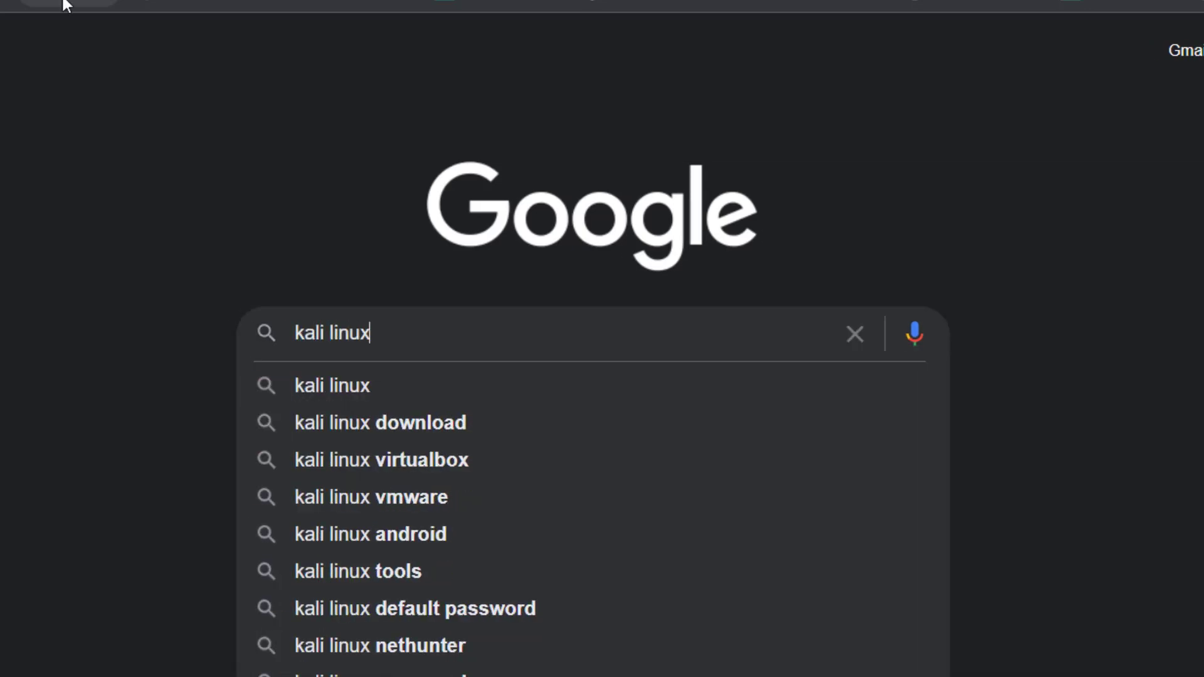
click(367, 385)
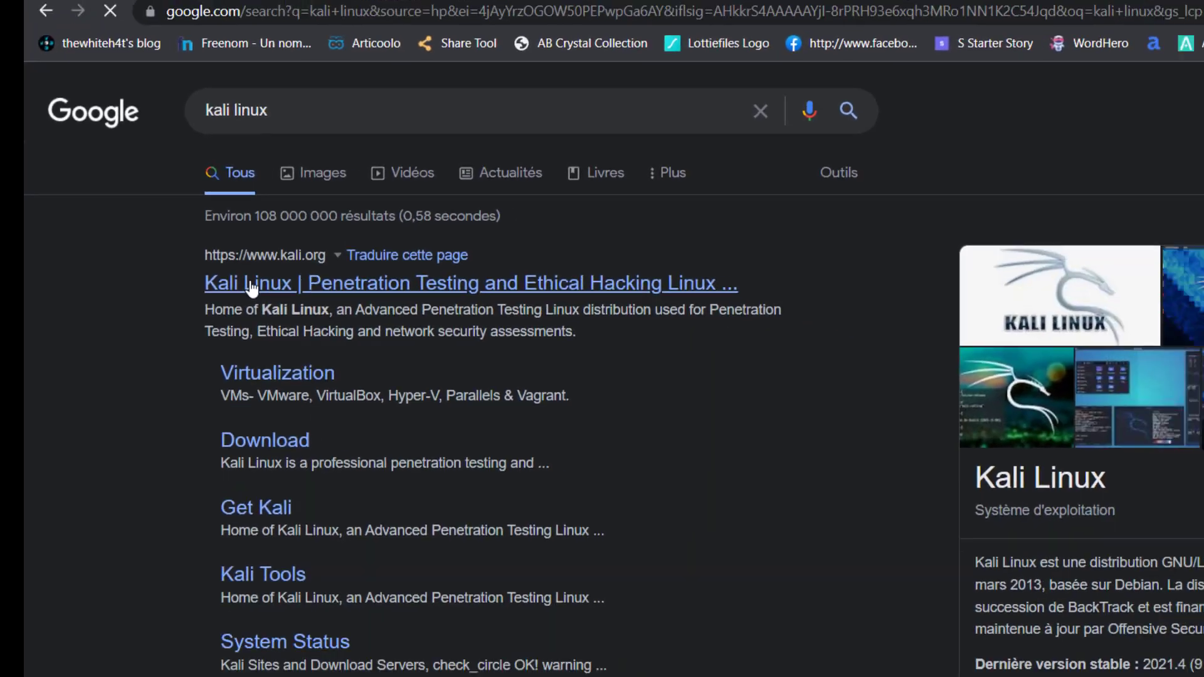
click(325, 317)
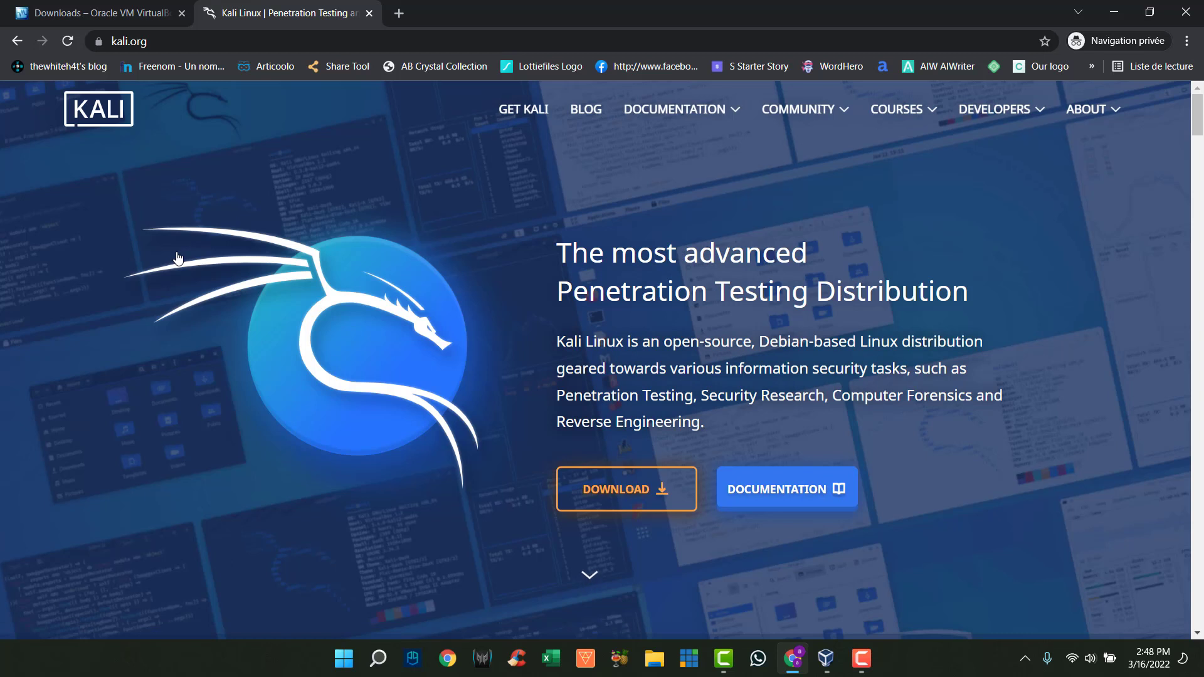
Go to Kali's download page and open the Virtual Machines section with the VMware and VirtualBox images.
click(616, 491)
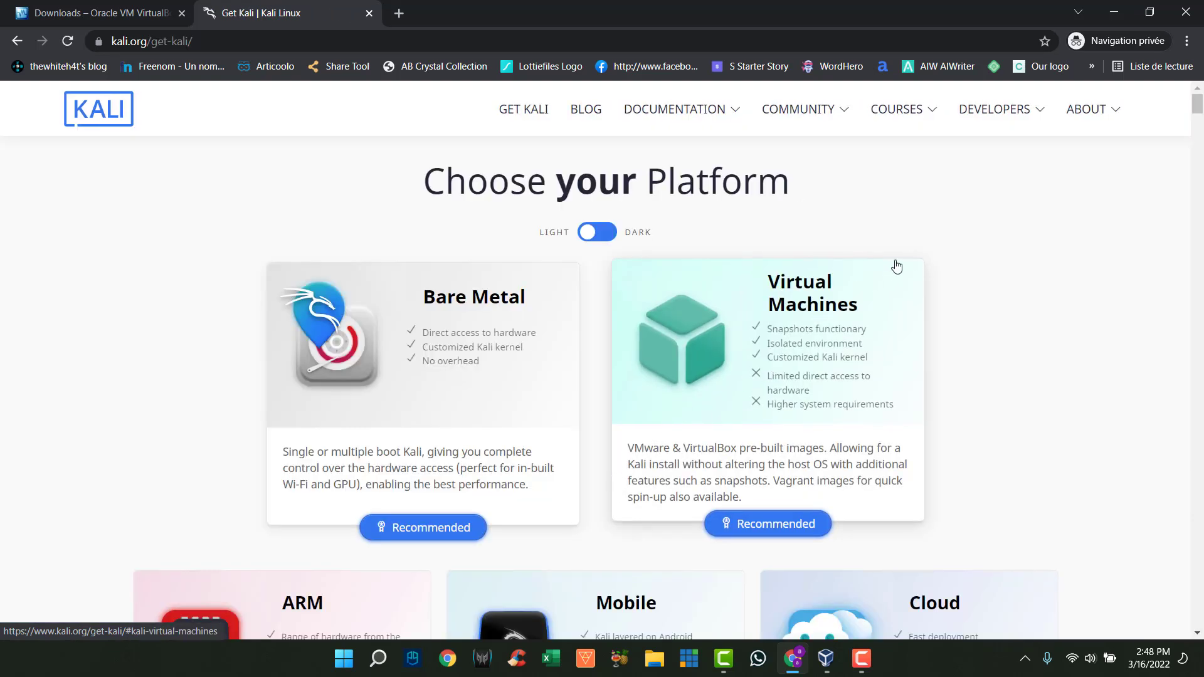
drag(896, 323, 906, 390)
click(946, 416)
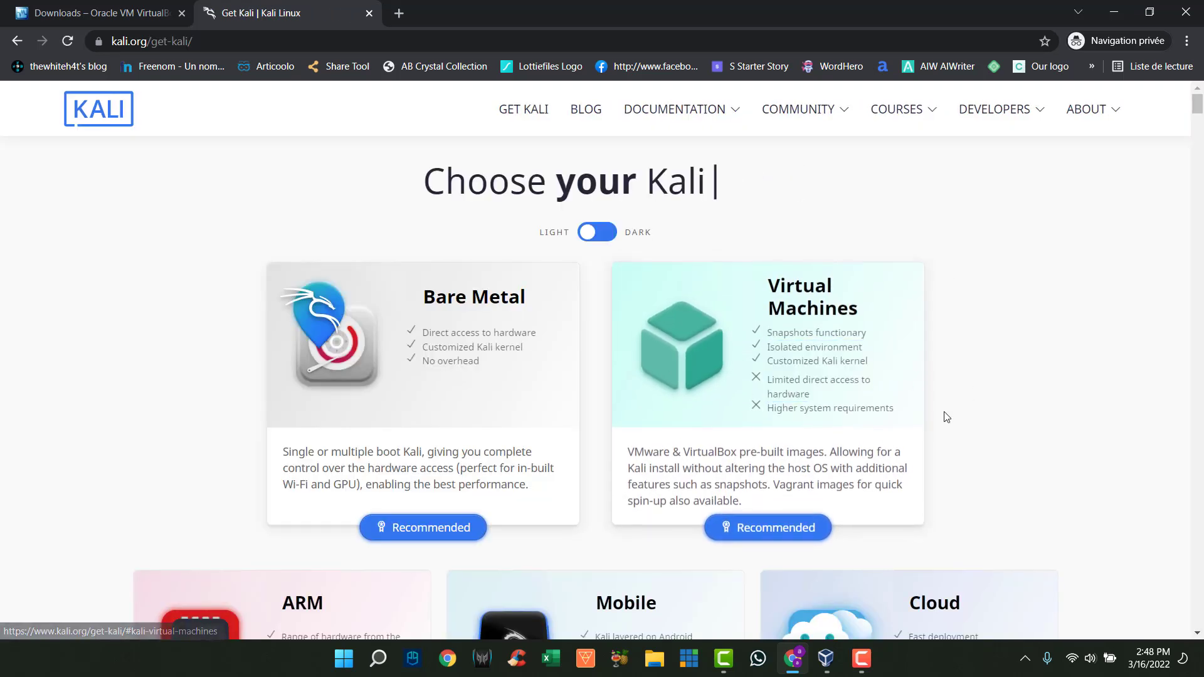
click(816, 333)
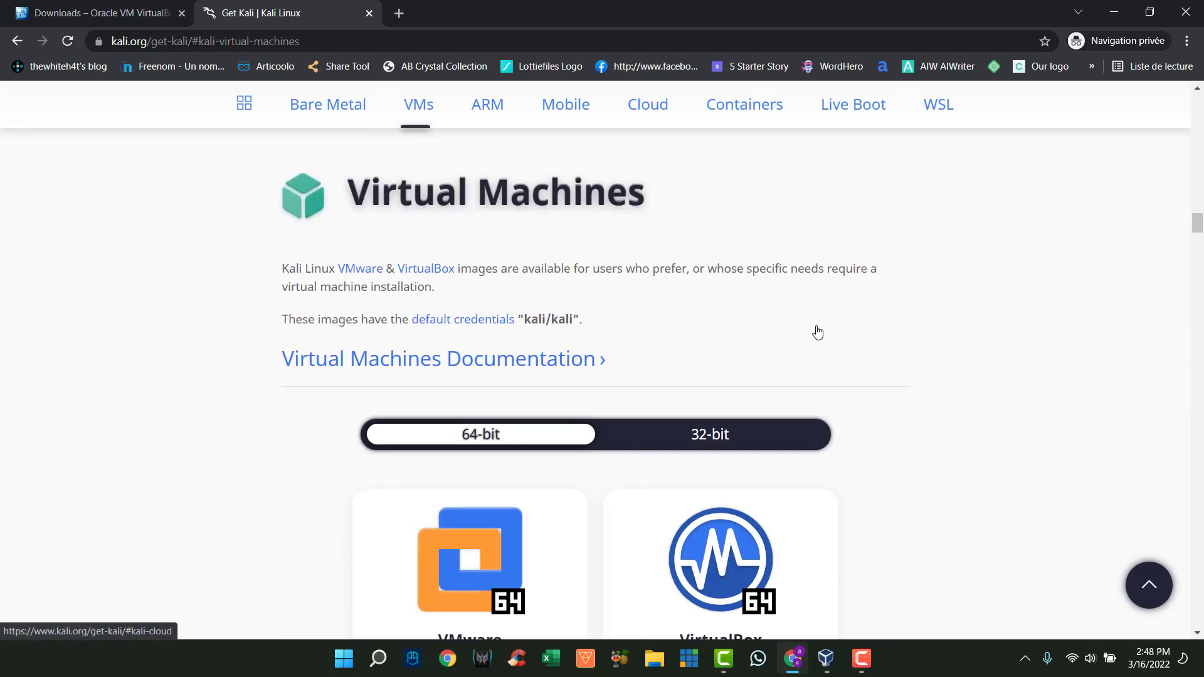
scroll(814, 330, down, 3)
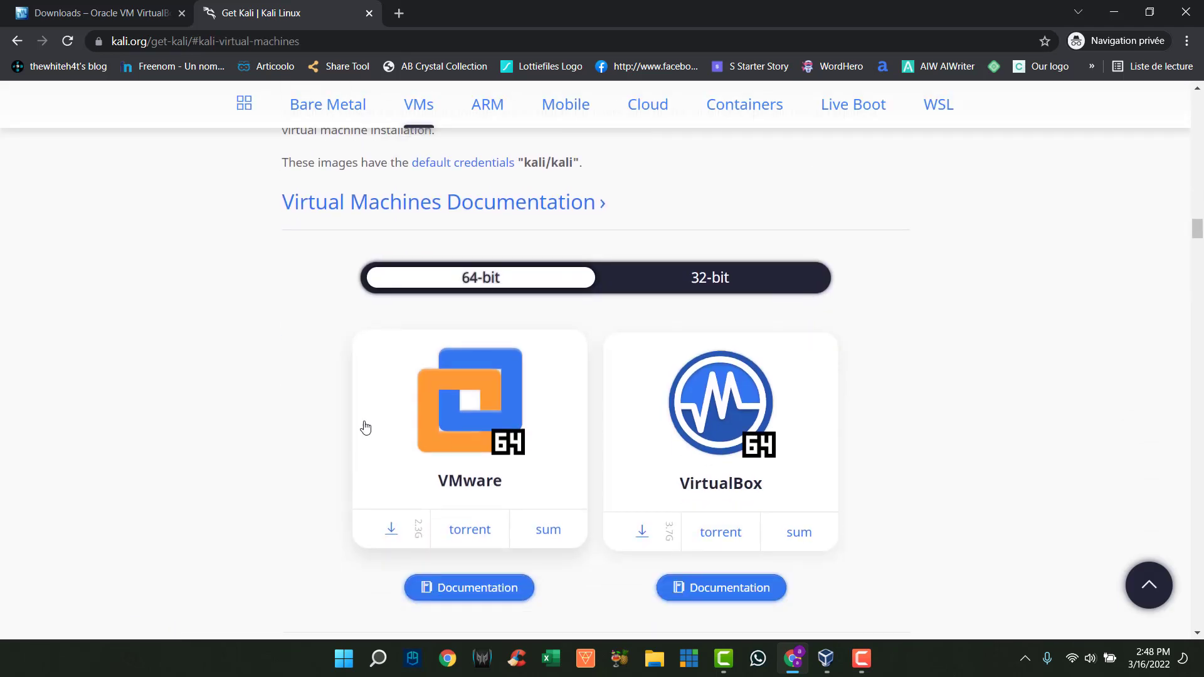
Compare the 32-bit and 64-bit virtual machine images and download the 64-bit VirtualBox image.
click(705, 279)
click(504, 277)
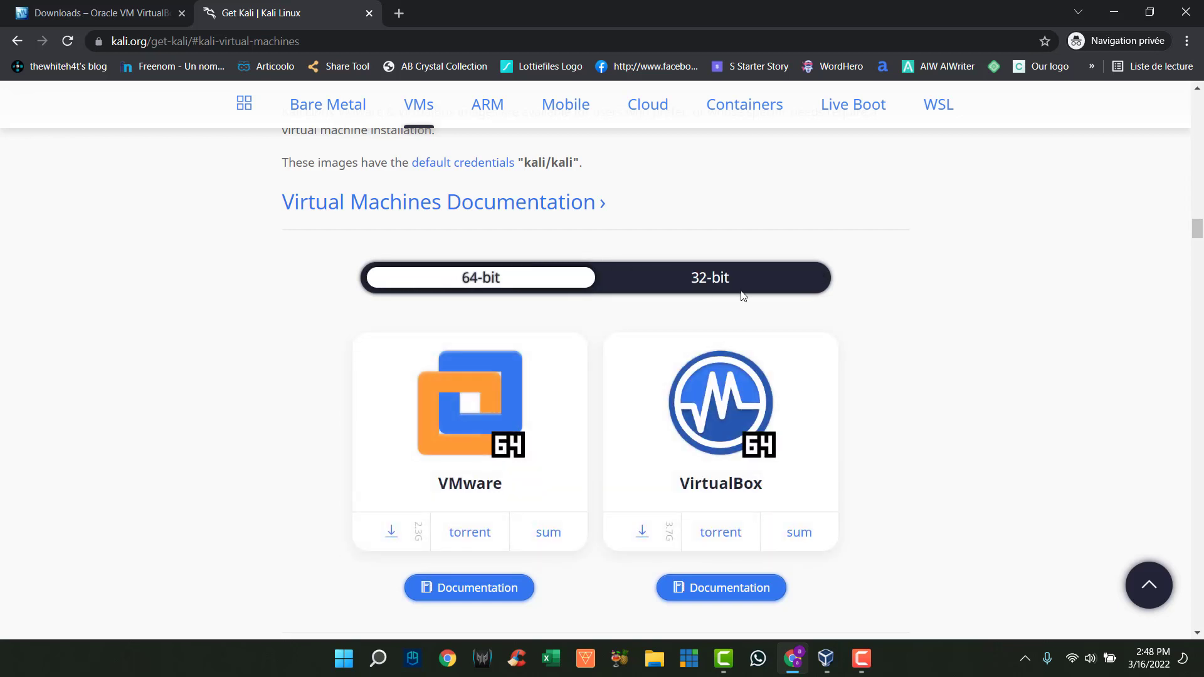
click(715, 283)
click(507, 279)
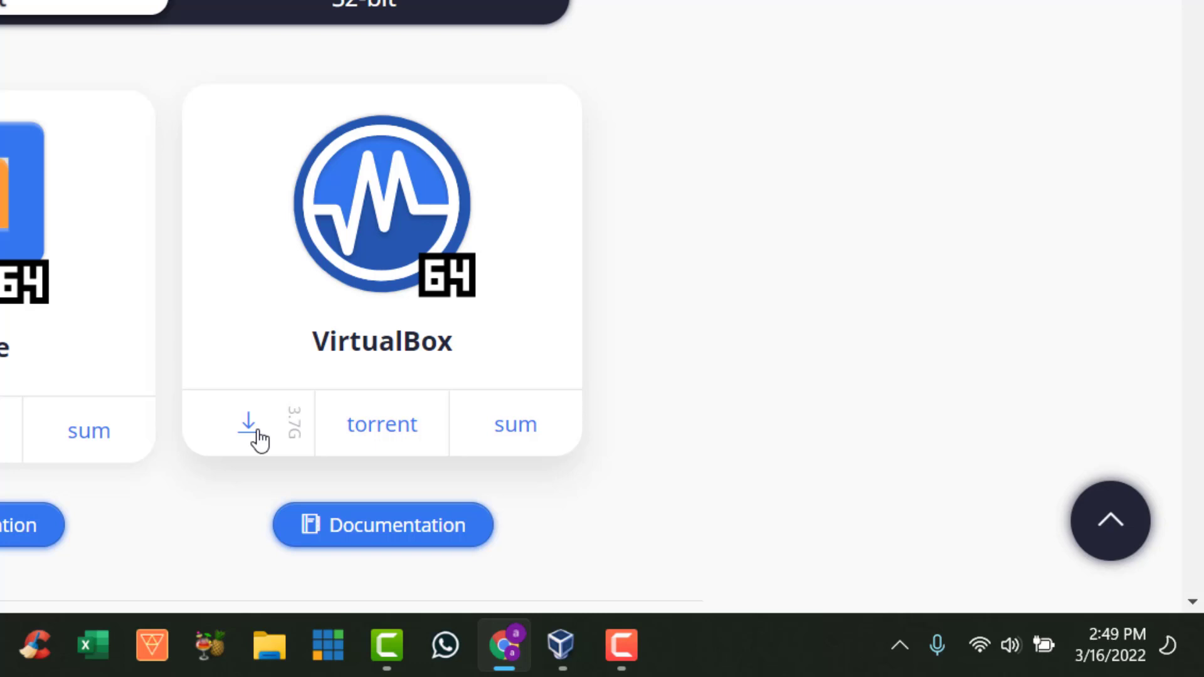
click(257, 431)
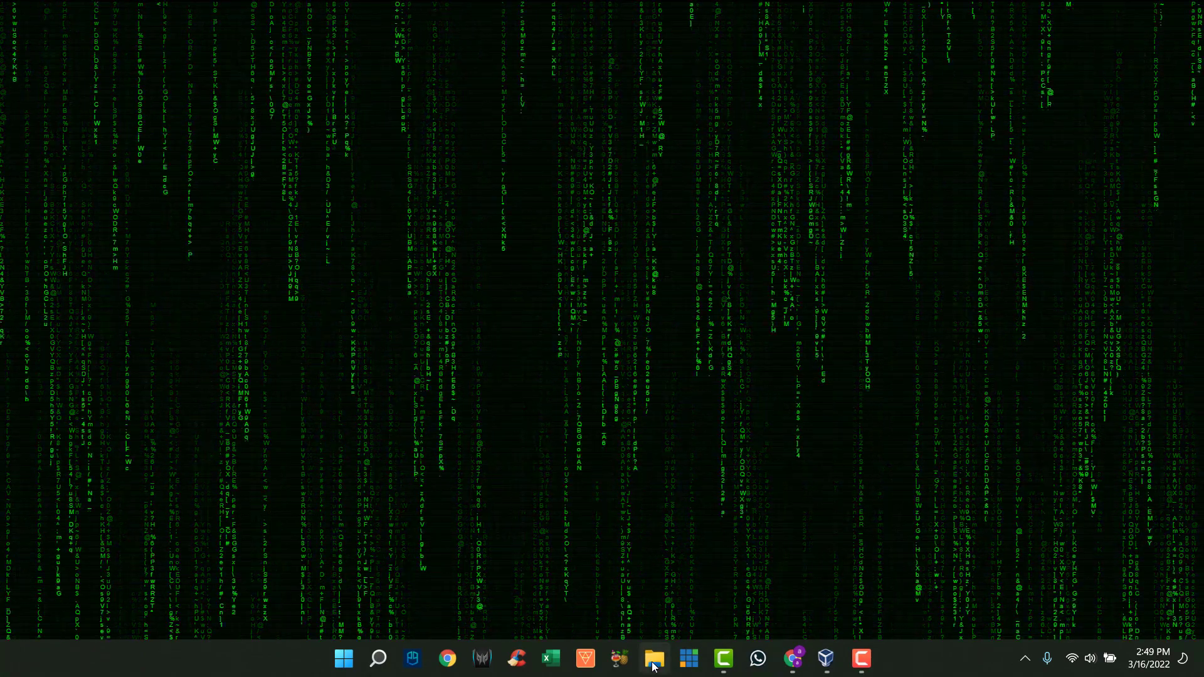
Switch to File Explorer and search the Downloads folder for kali.
click(652, 666)
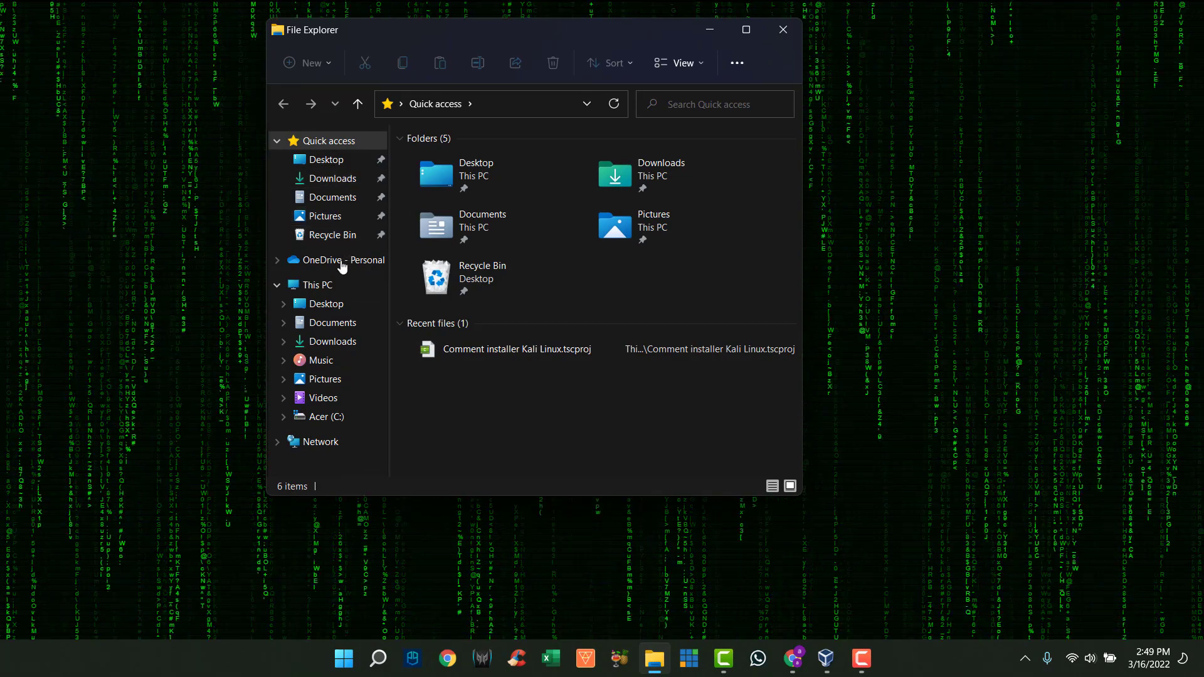
click(332, 179)
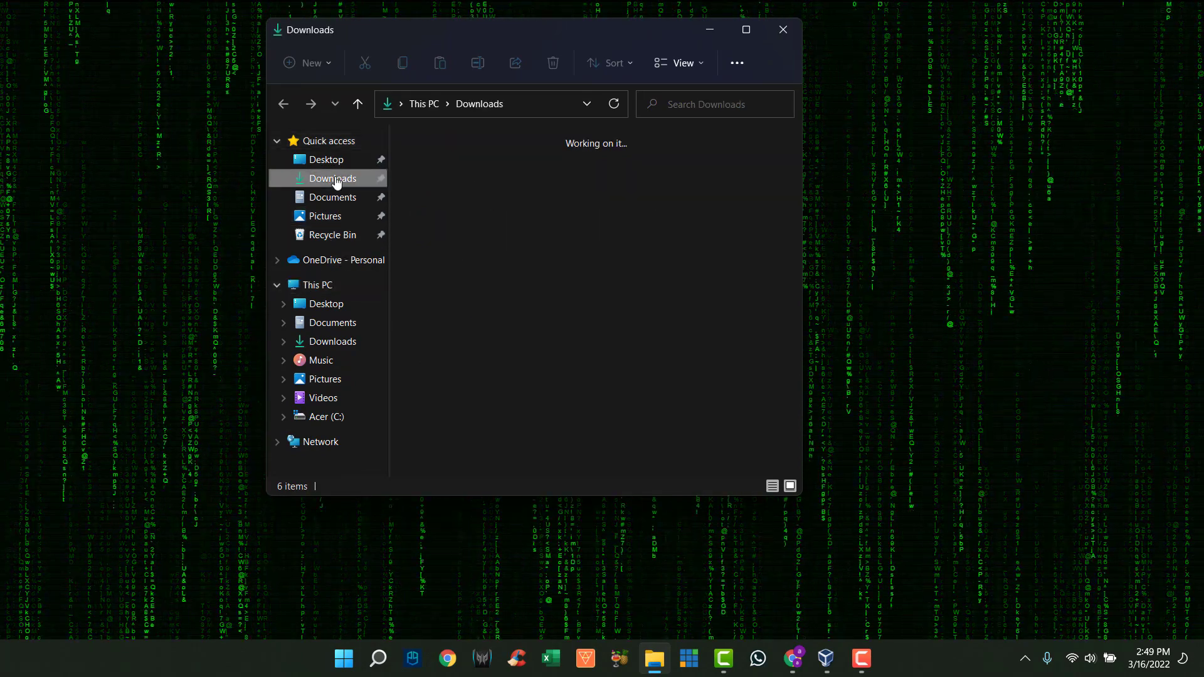
click(713, 103)
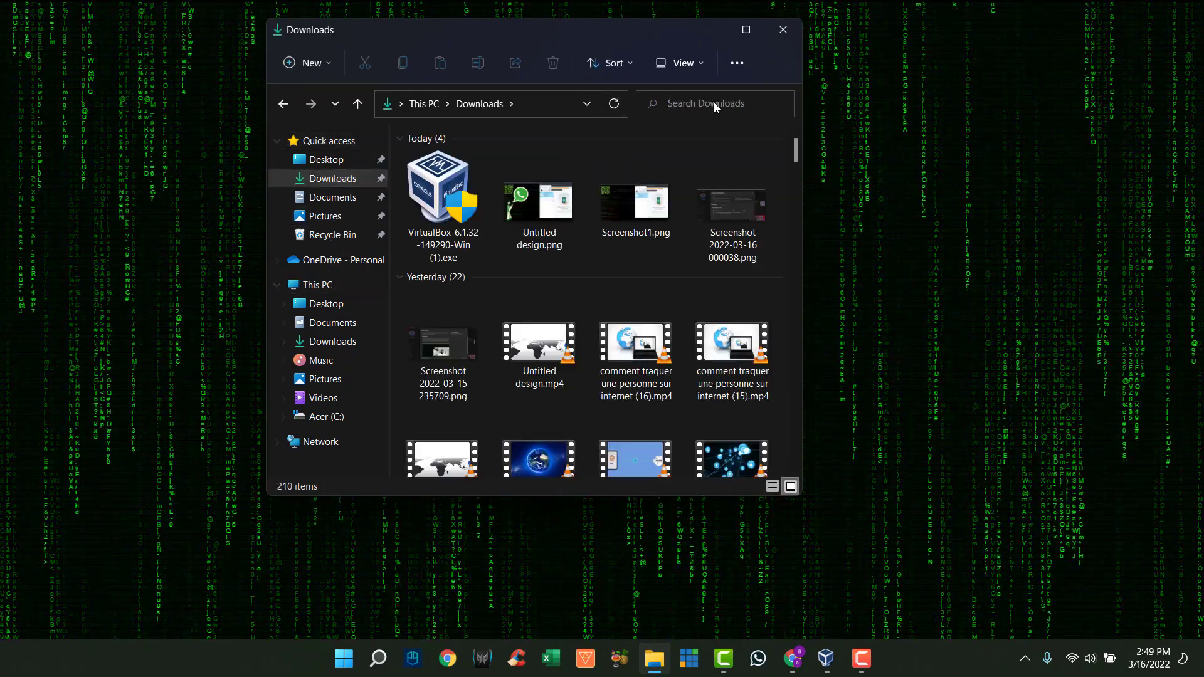
text(kali)
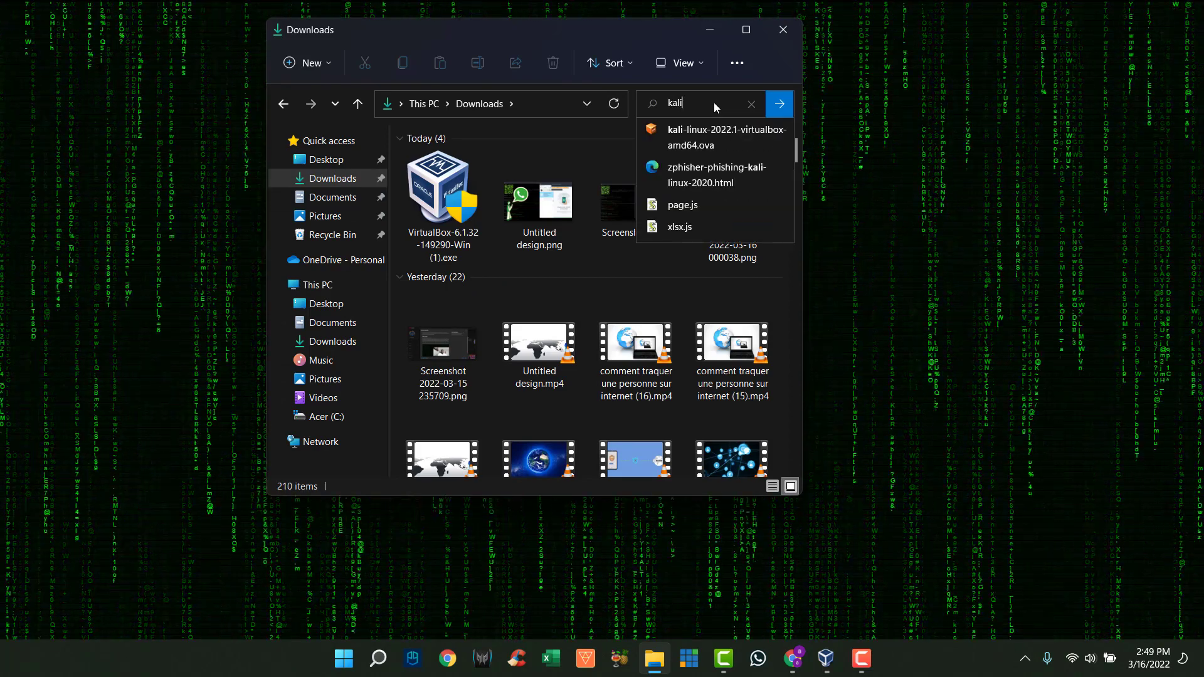
key(Return)
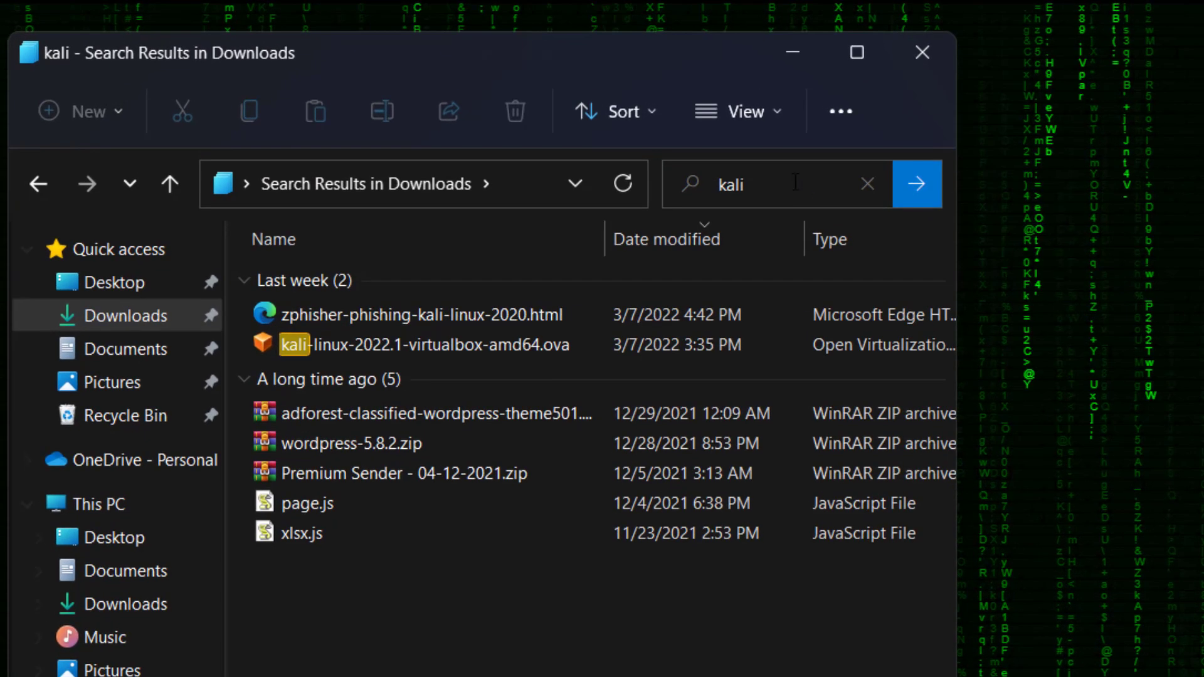
Open kali-linux-2022.1-virtualbox-amd64.ova in VirtualBox, import the appliance with its suggested settings and agree to the software license.
click(393, 348)
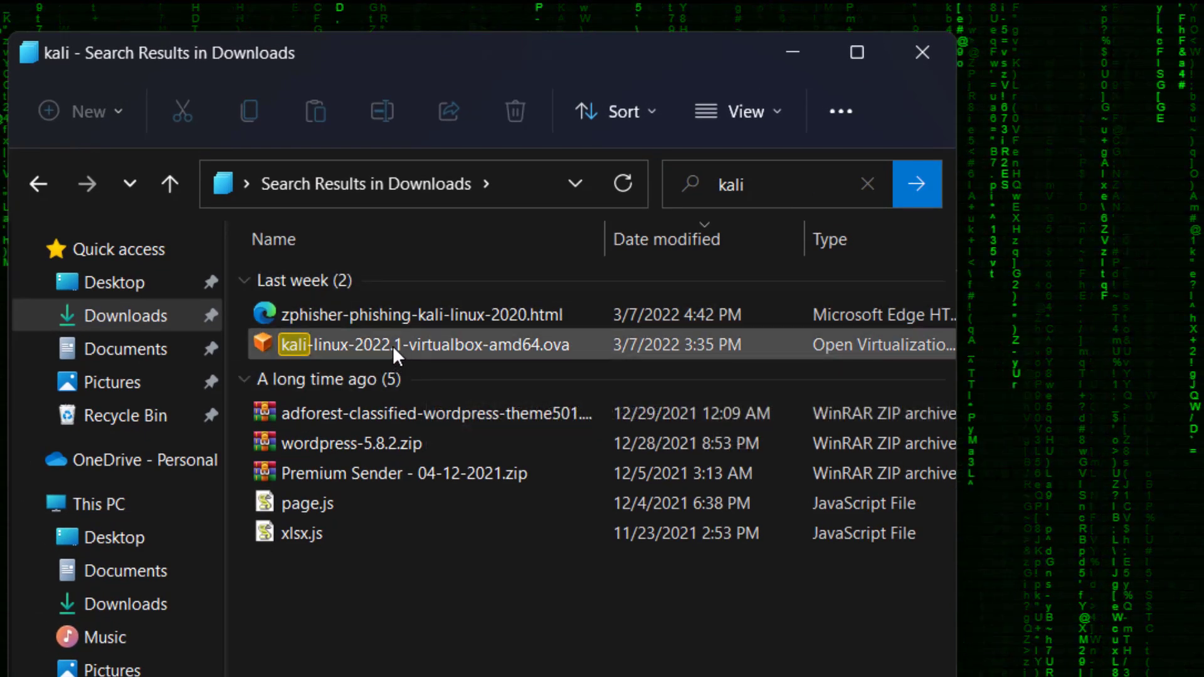
mouse_move(390, 345)
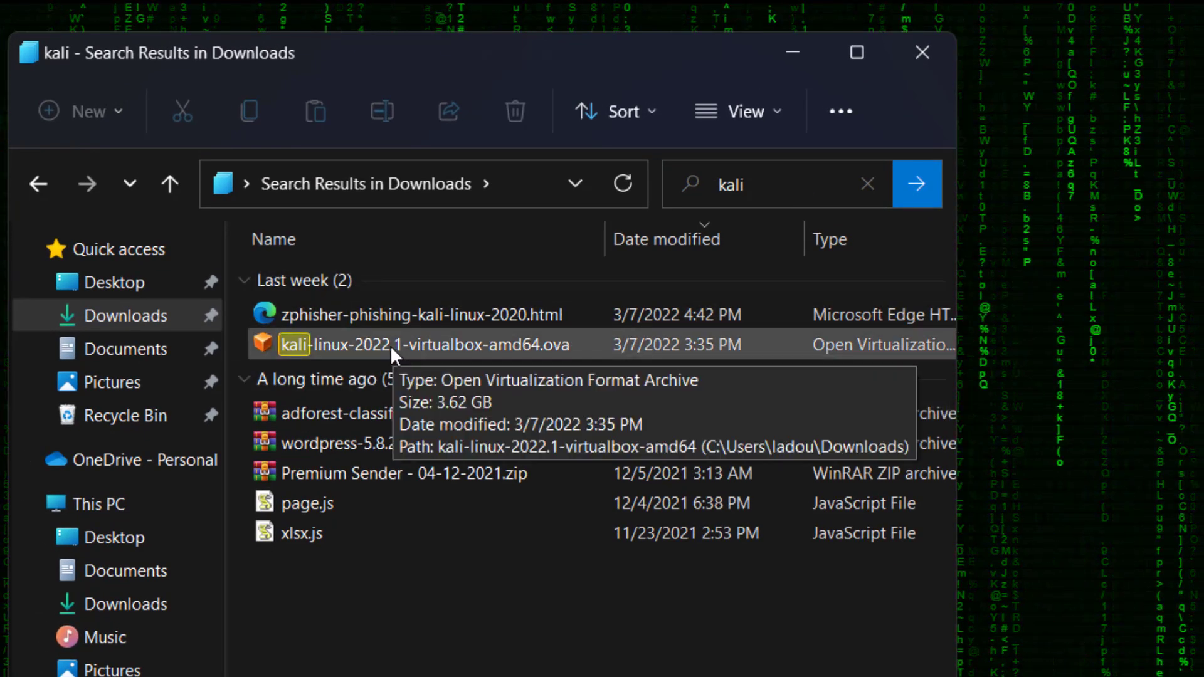
click(392, 345)
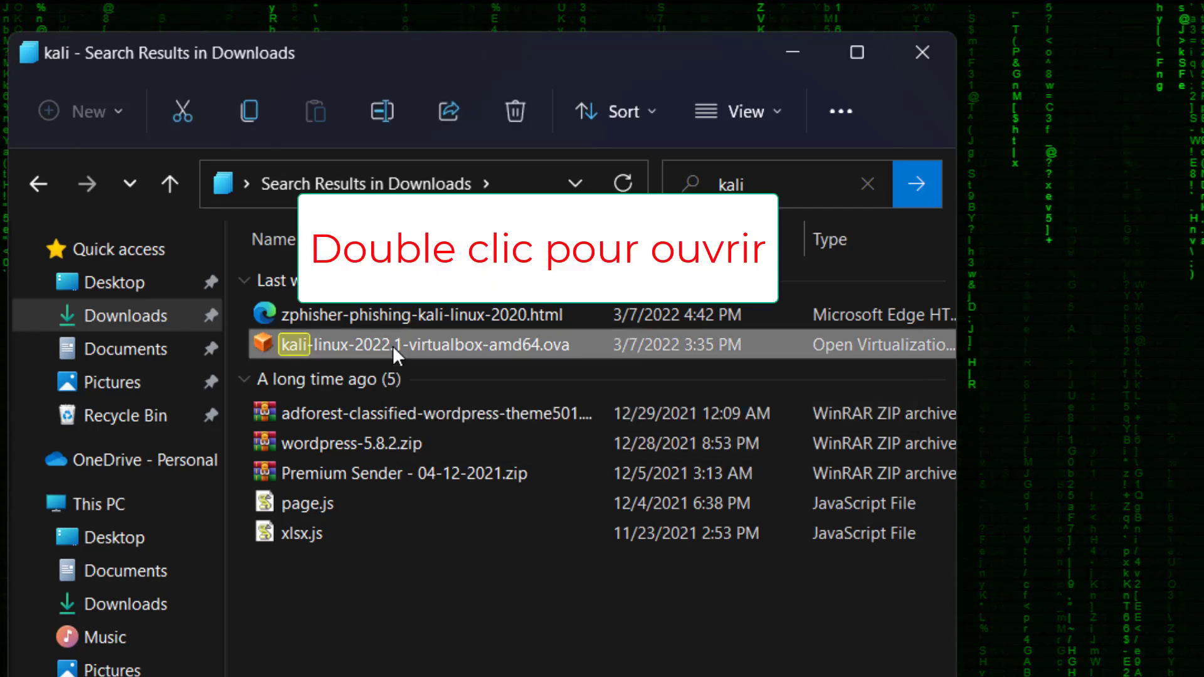
double_click(392, 345)
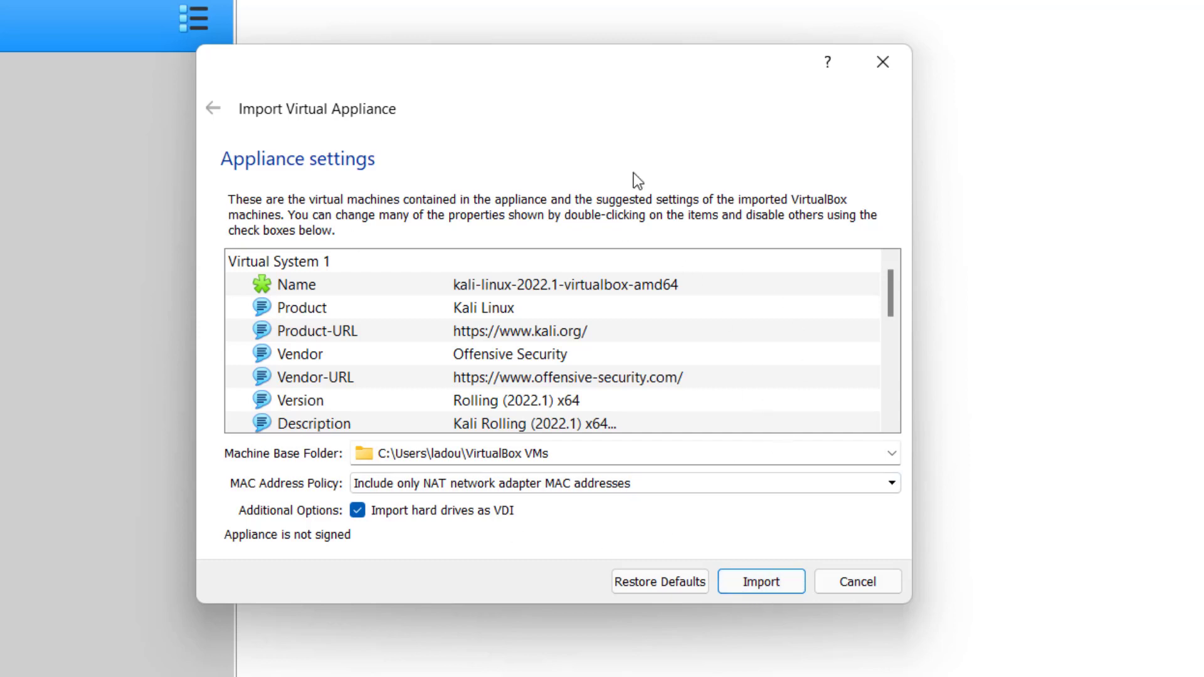
click(770, 590)
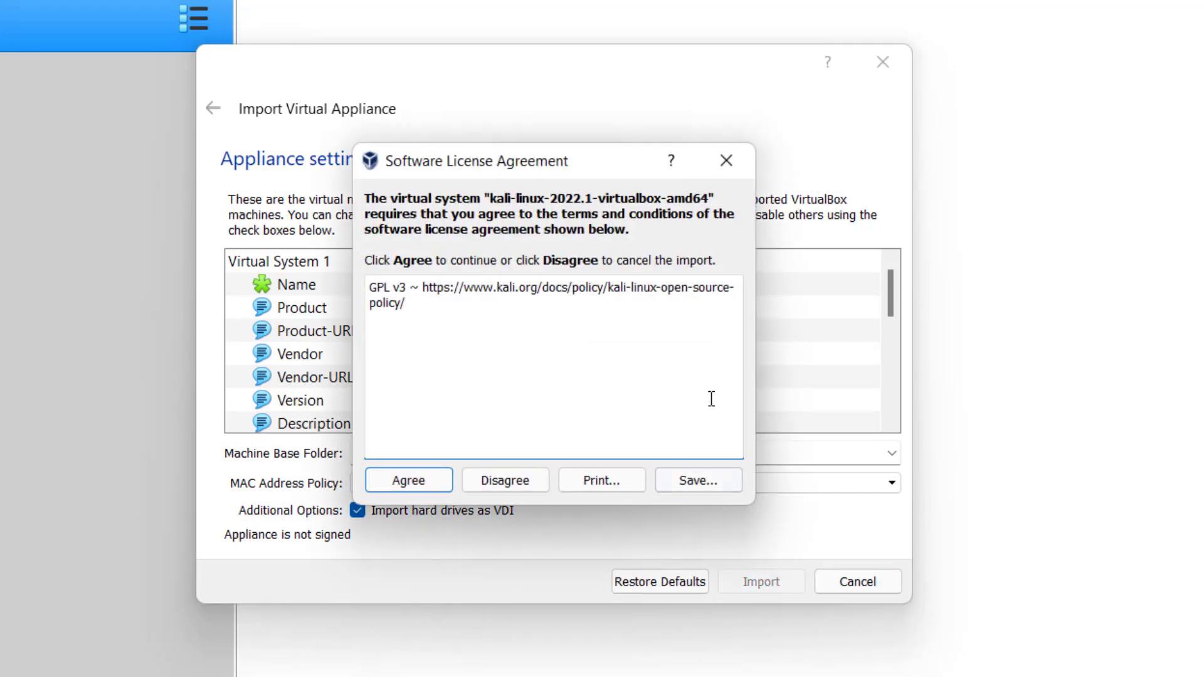
click(410, 480)
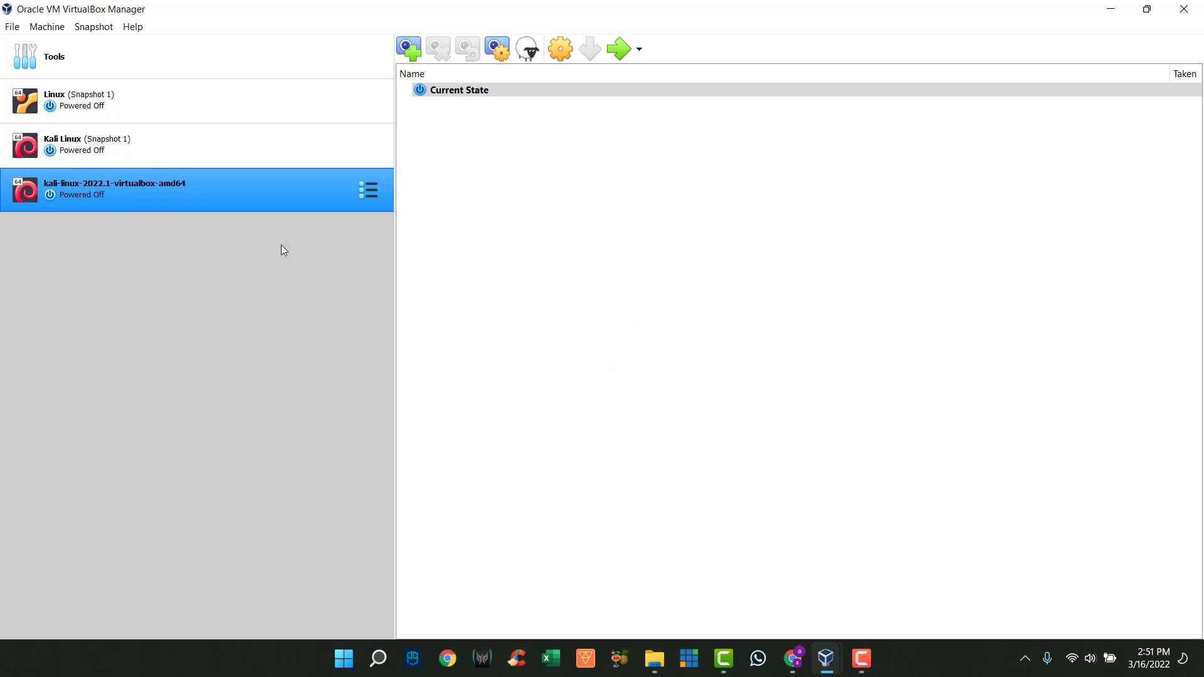
Open the settings of the kali-linux-2022.1-virtualbox-amd64 machine and adjust its base memory within the green range.
right_click(220, 193)
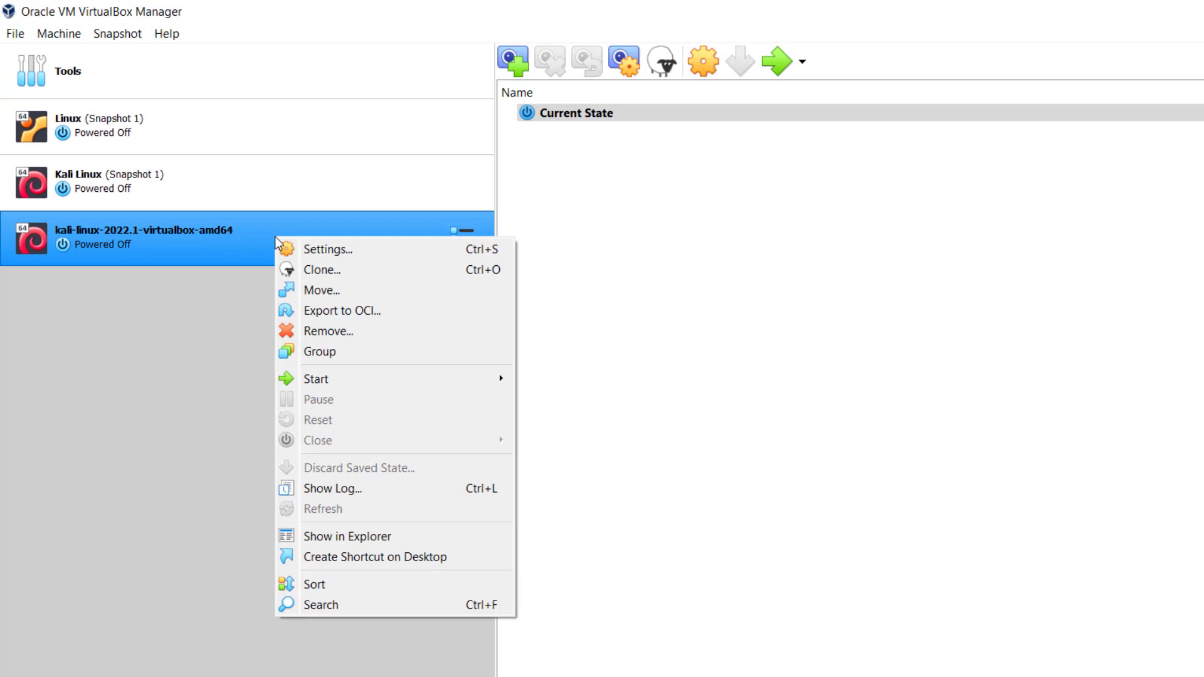
click(347, 248)
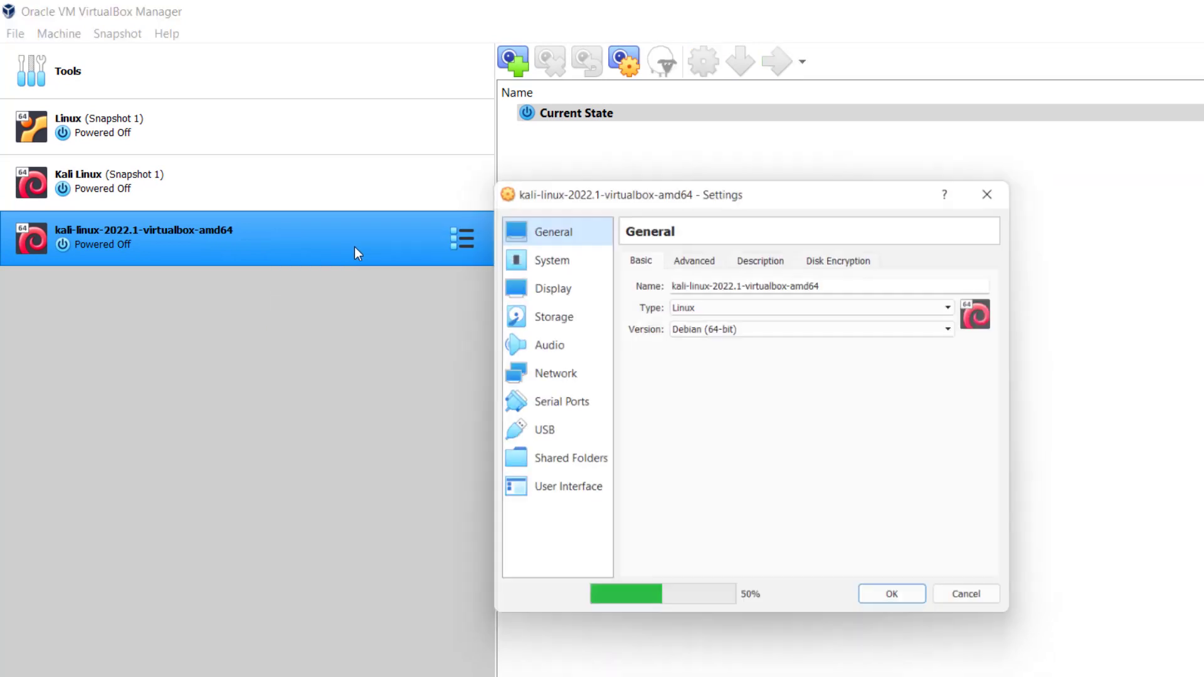
click(551, 260)
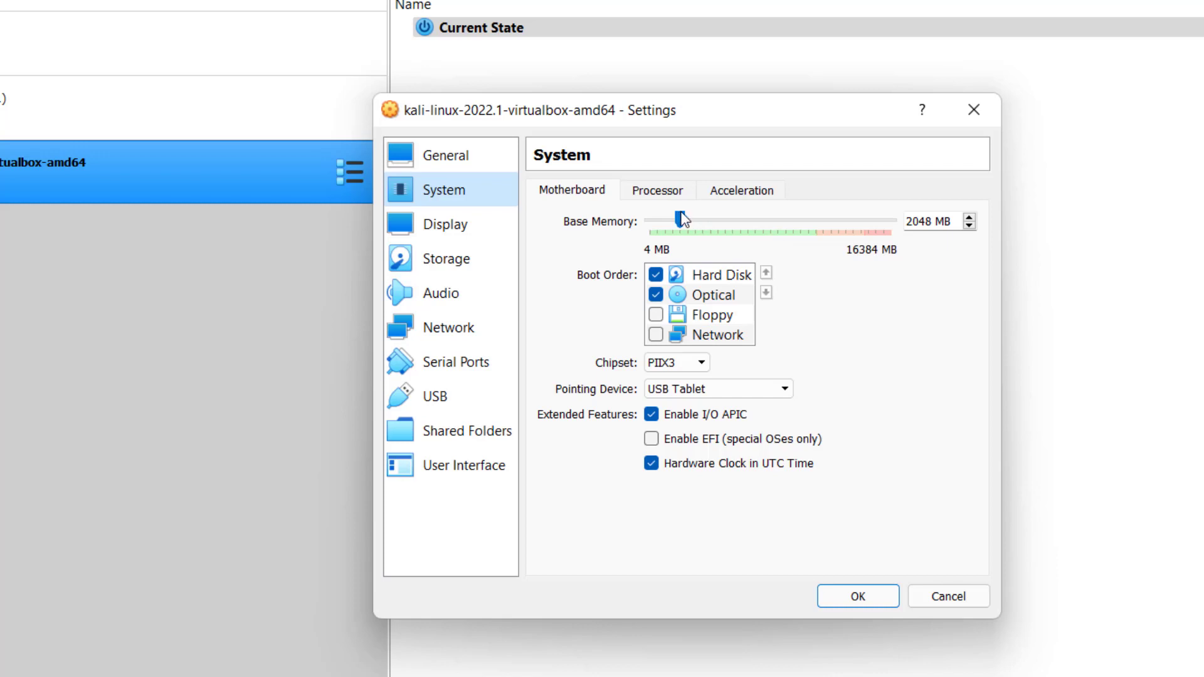
drag(678, 215, 613, 223)
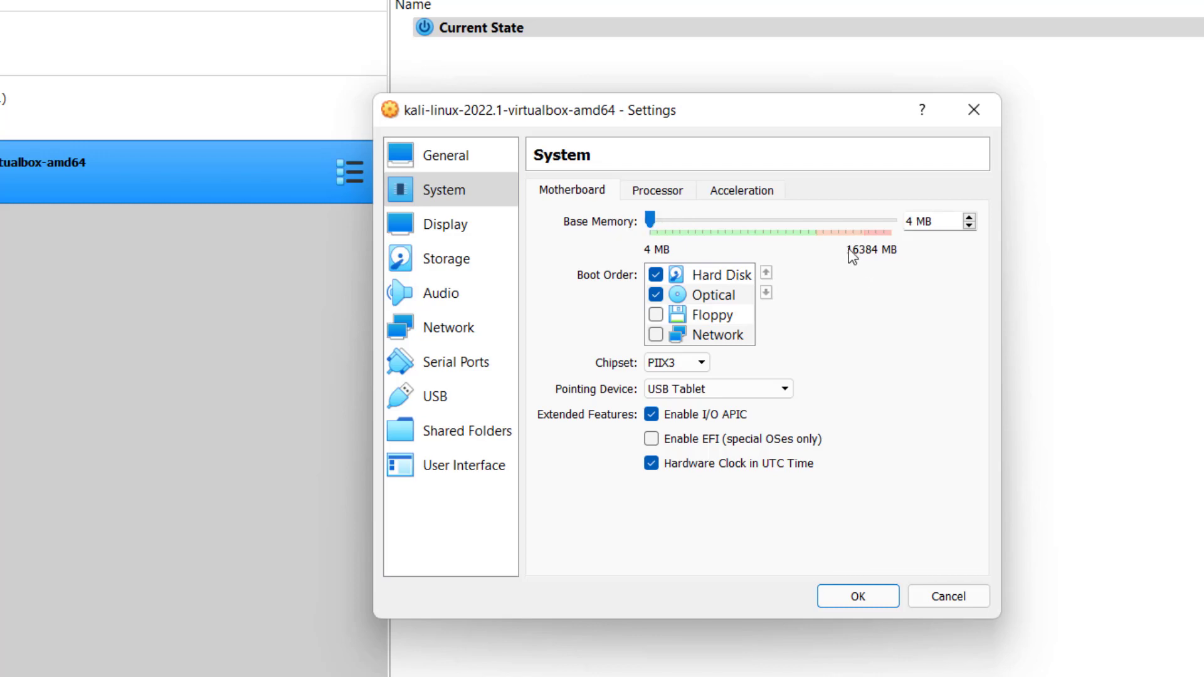
drag(654, 224, 714, 220)
Review the machine's Processor and Storage settings and save the configuration.
click(669, 195)
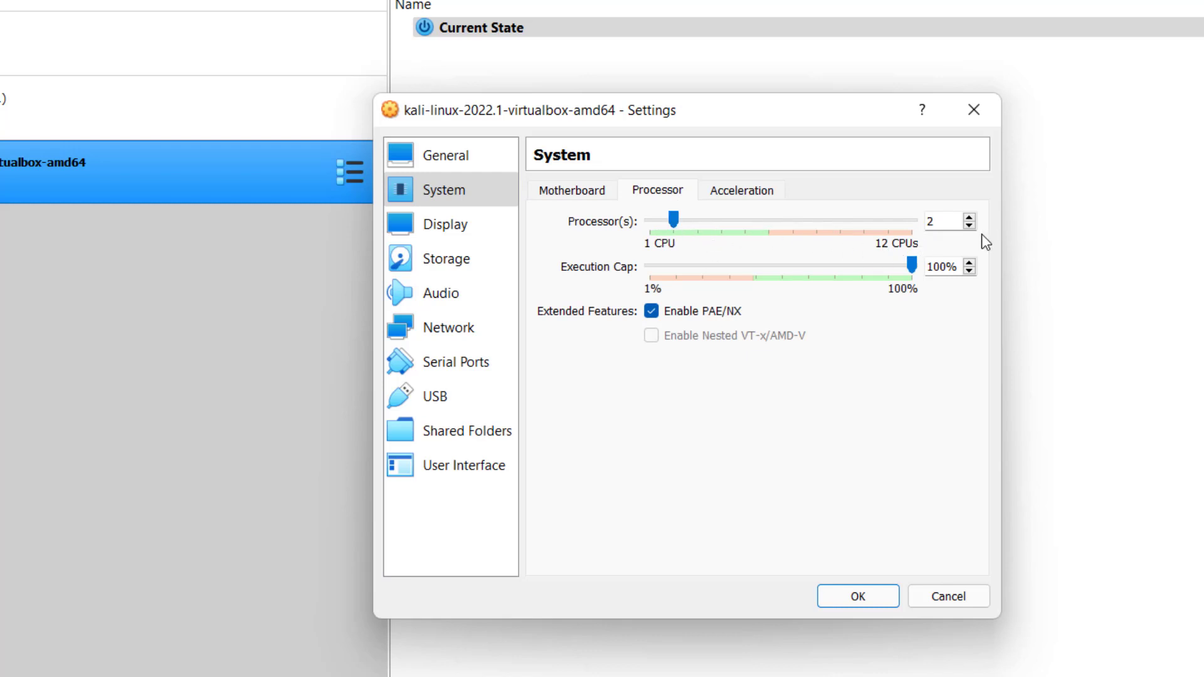
click(437, 245)
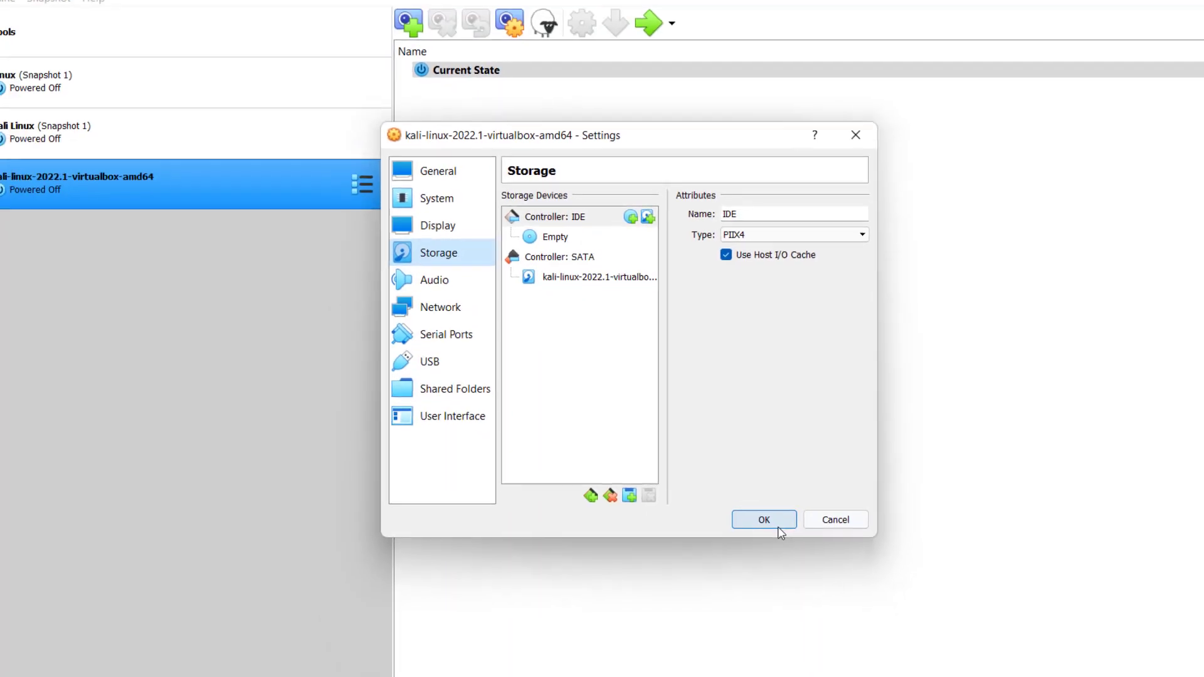
click(871, 601)
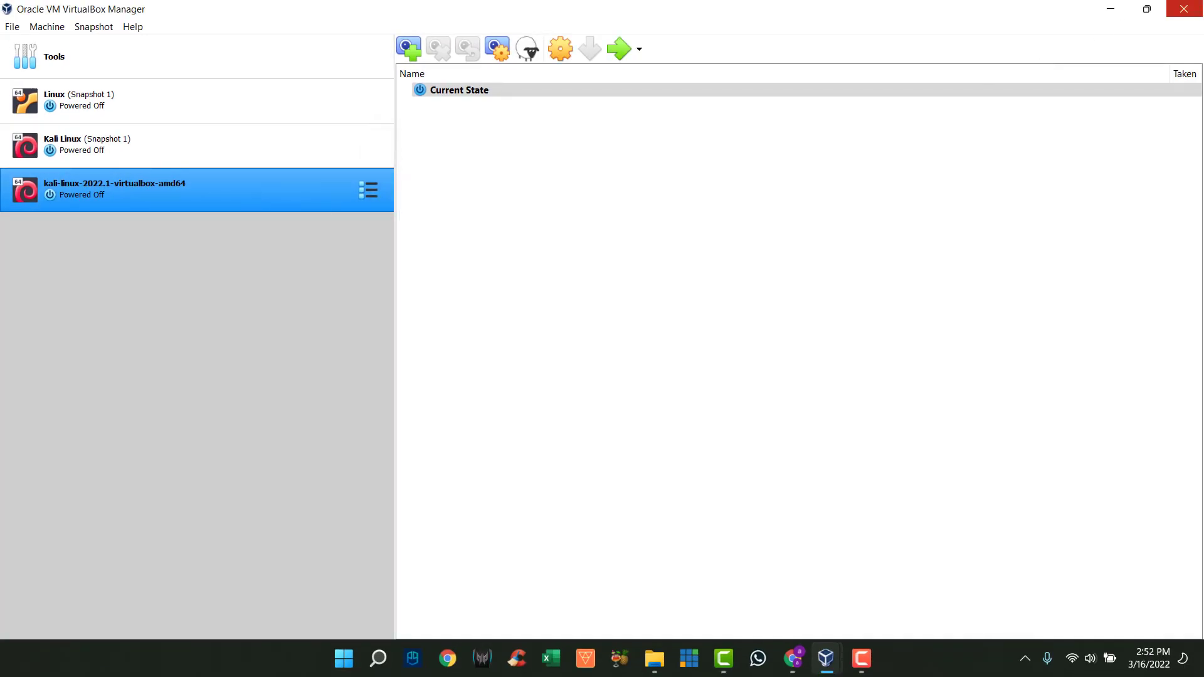
Close the VirtualBox Manager and the File Explorer search window, and restart the computer.
click(1183, 9)
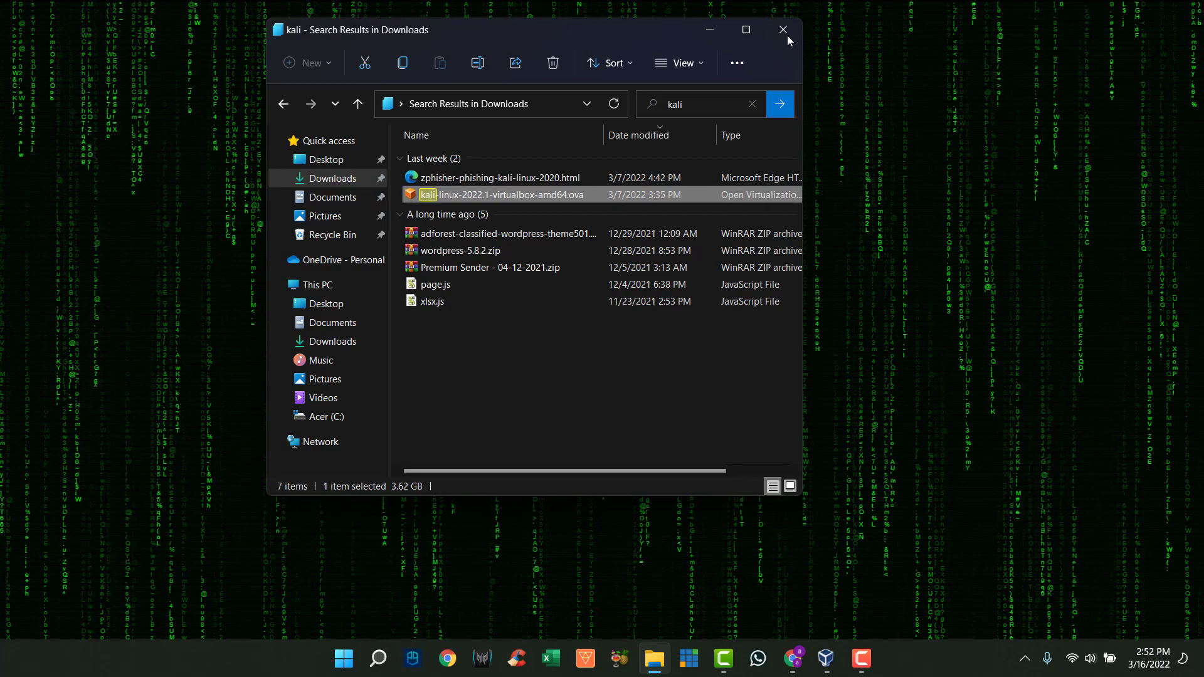
click(784, 30)
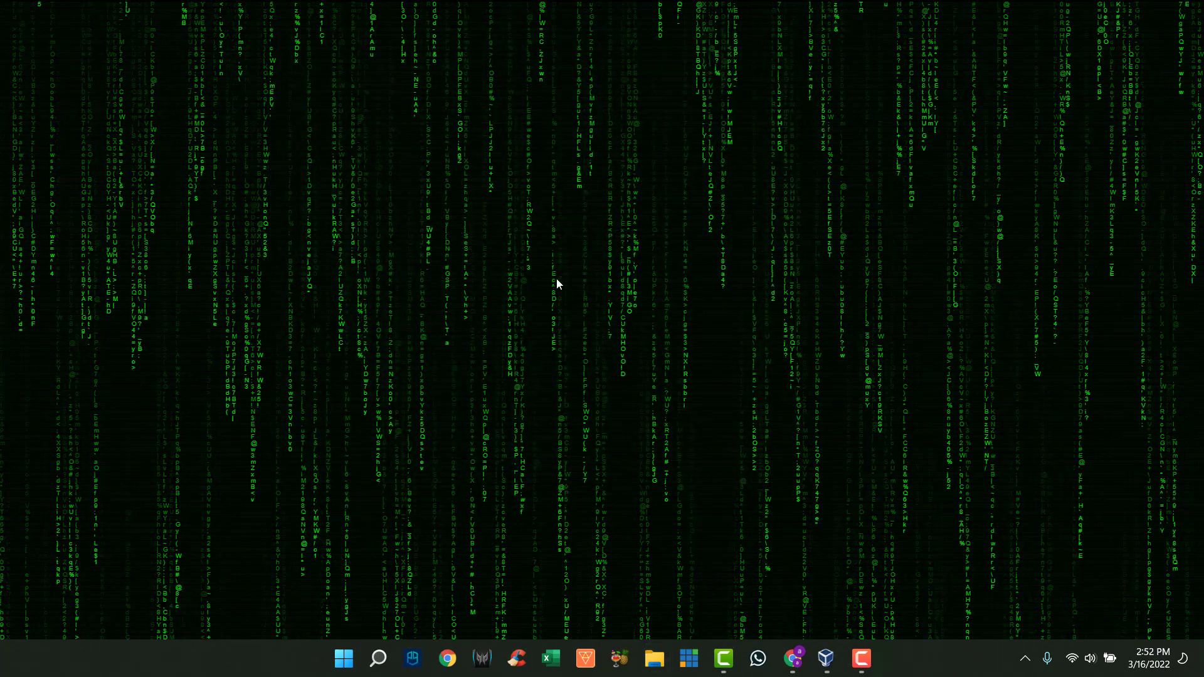
click(344, 668)
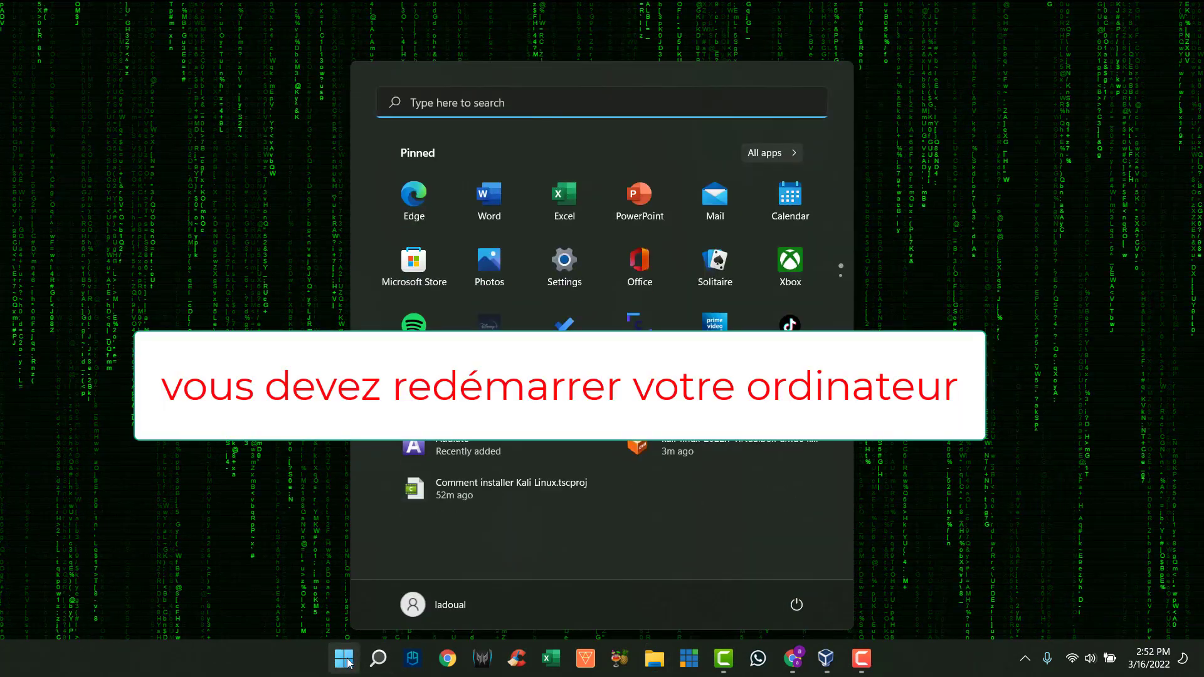
click(795, 607)
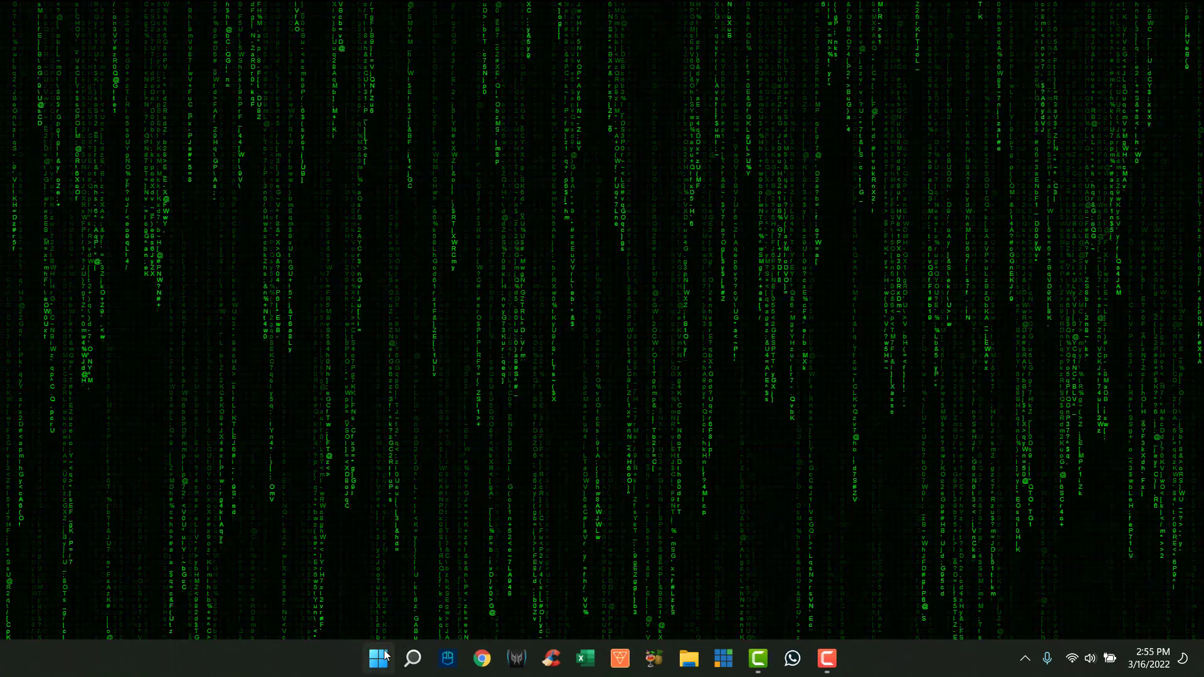
Launch Oracle VM VirtualBox from the recent apps in the Windows search.
click(378, 657)
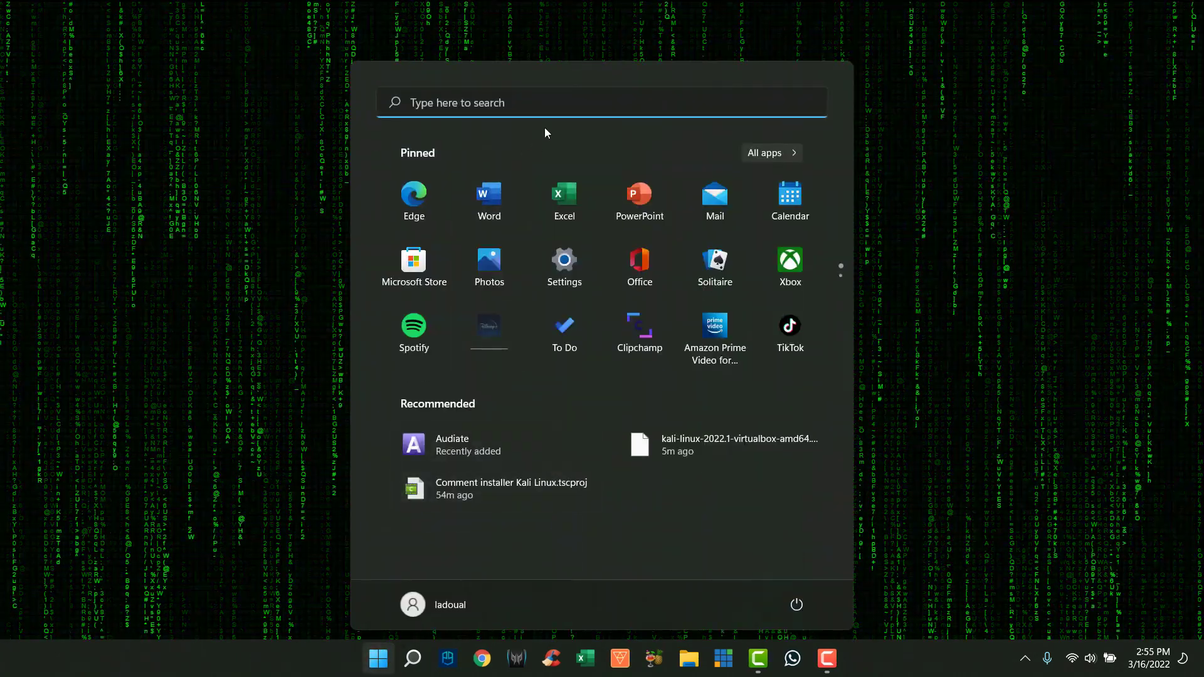
click(513, 112)
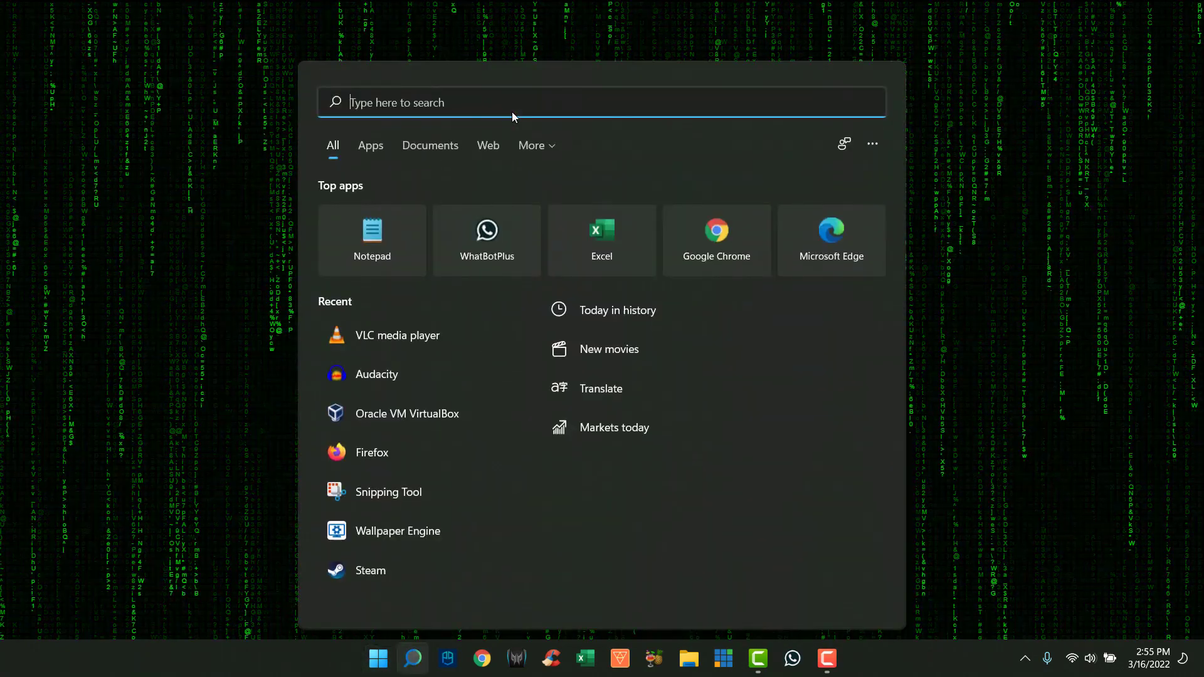
click(389, 411)
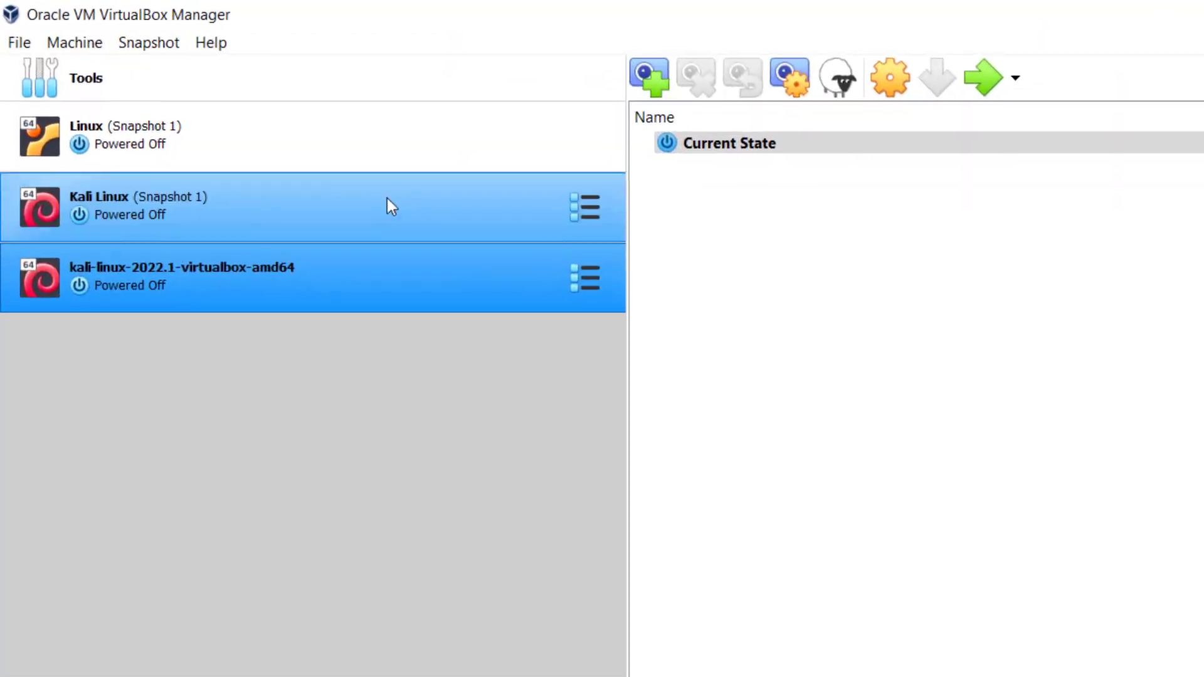
Rename the kali-linux-2022.1-virtualbox-amd64 machine to the owner's name in its general settings and save the change.
right_click(266, 276)
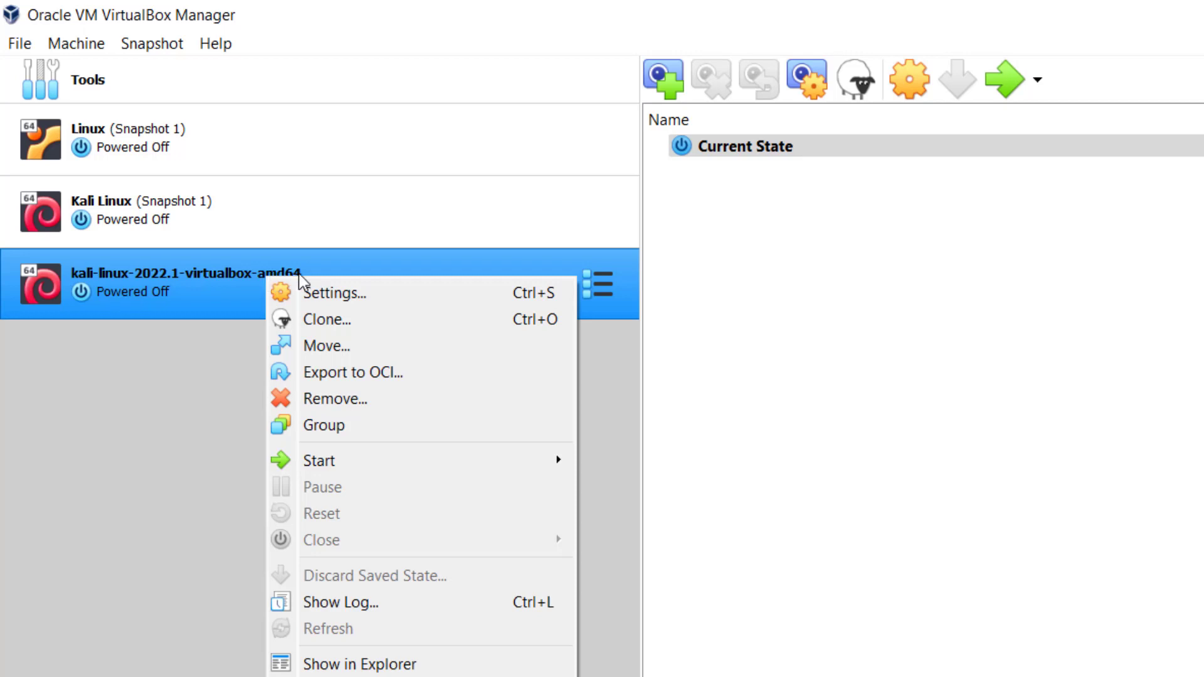
click(371, 293)
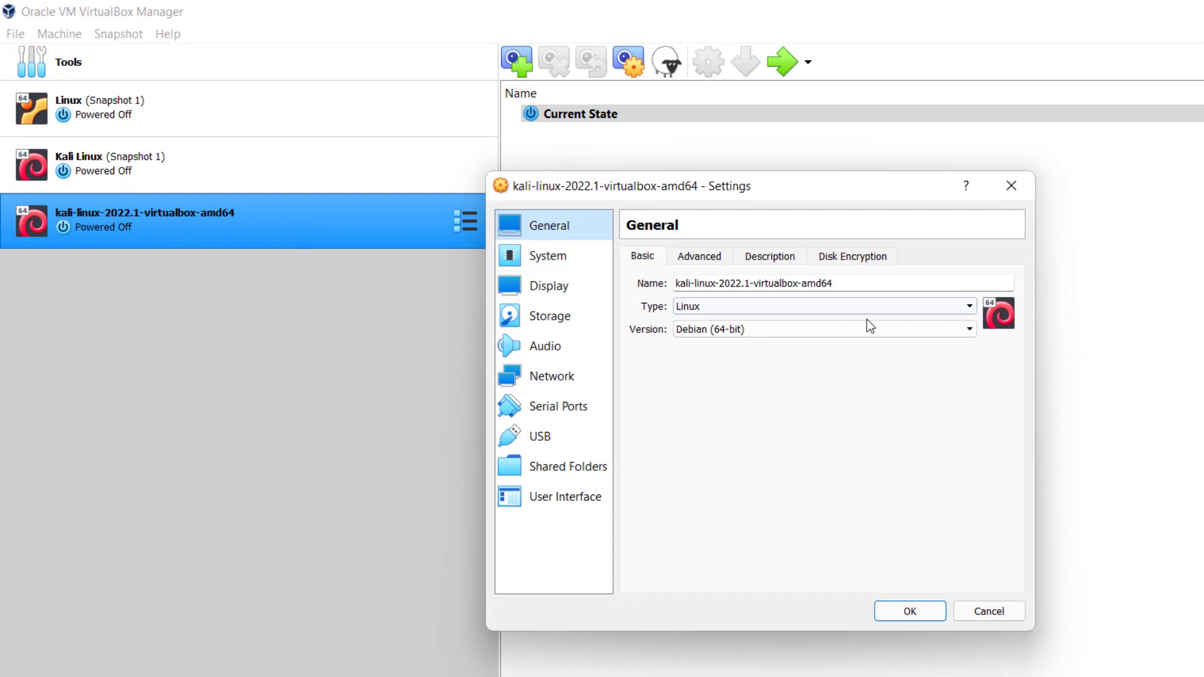
drag(848, 283, 625, 279)
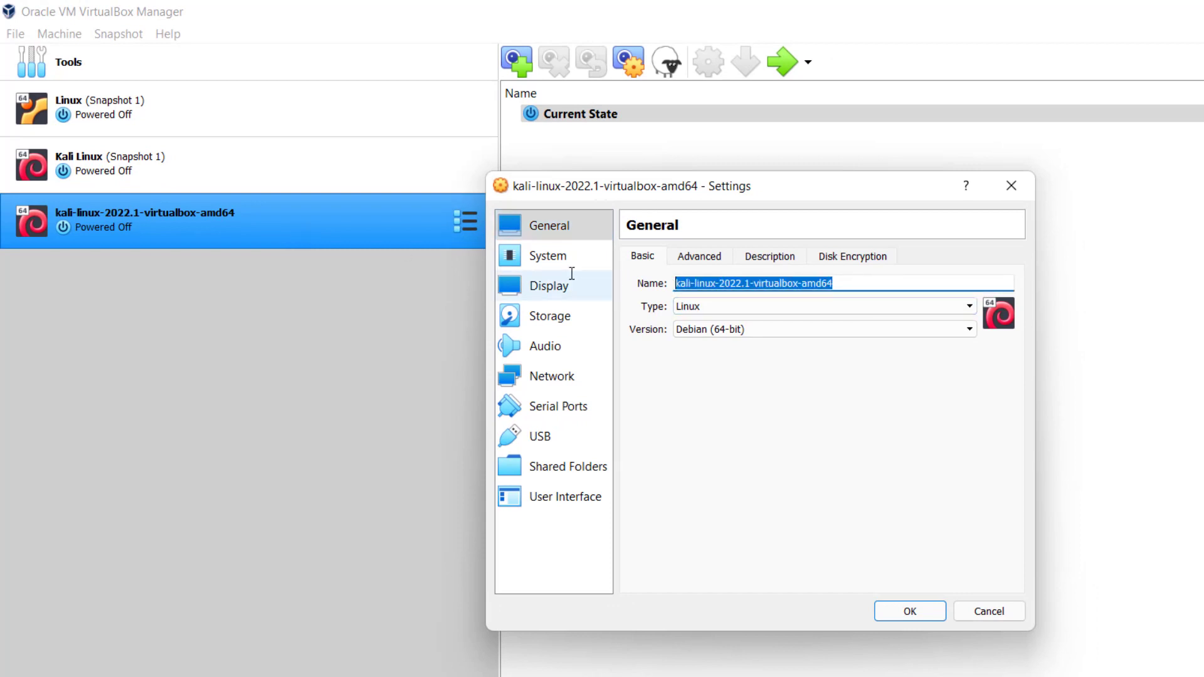
key(BackSpace)
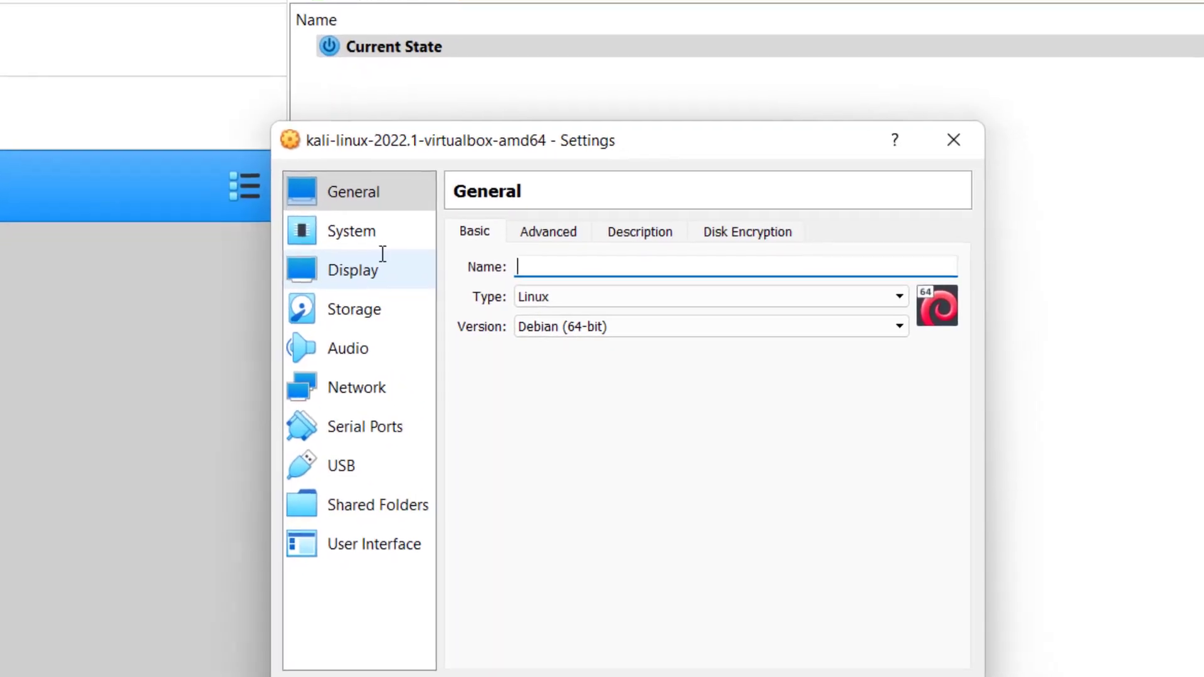
text(Ladoual)
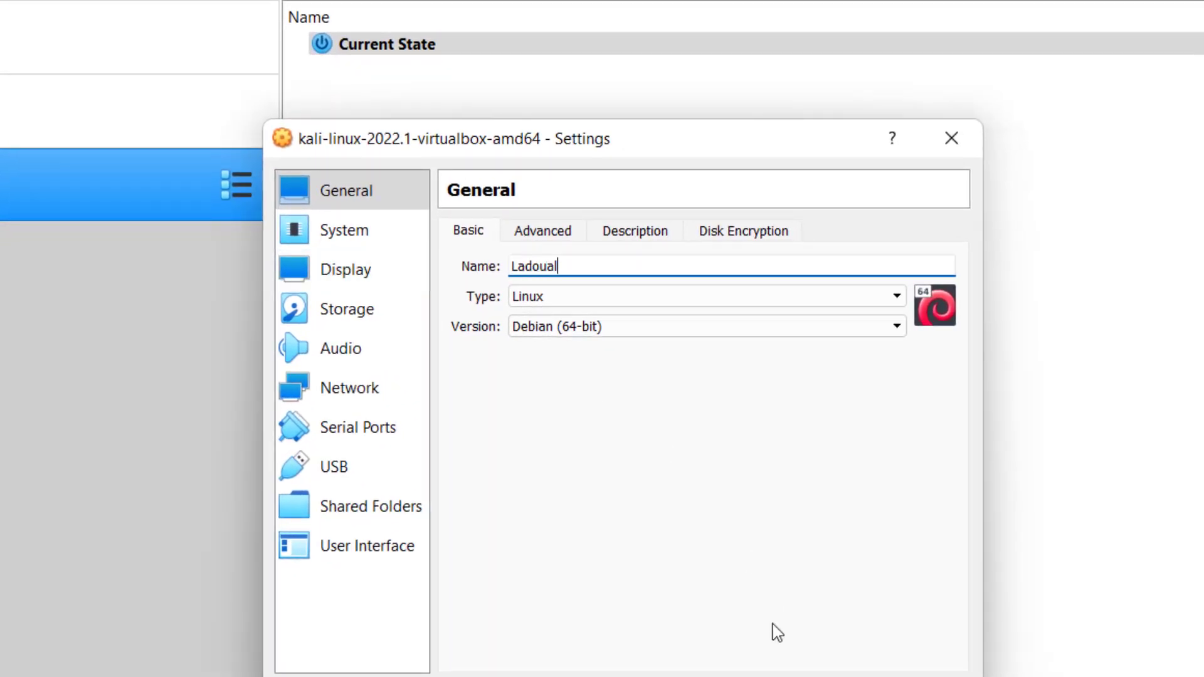
click(755, 562)
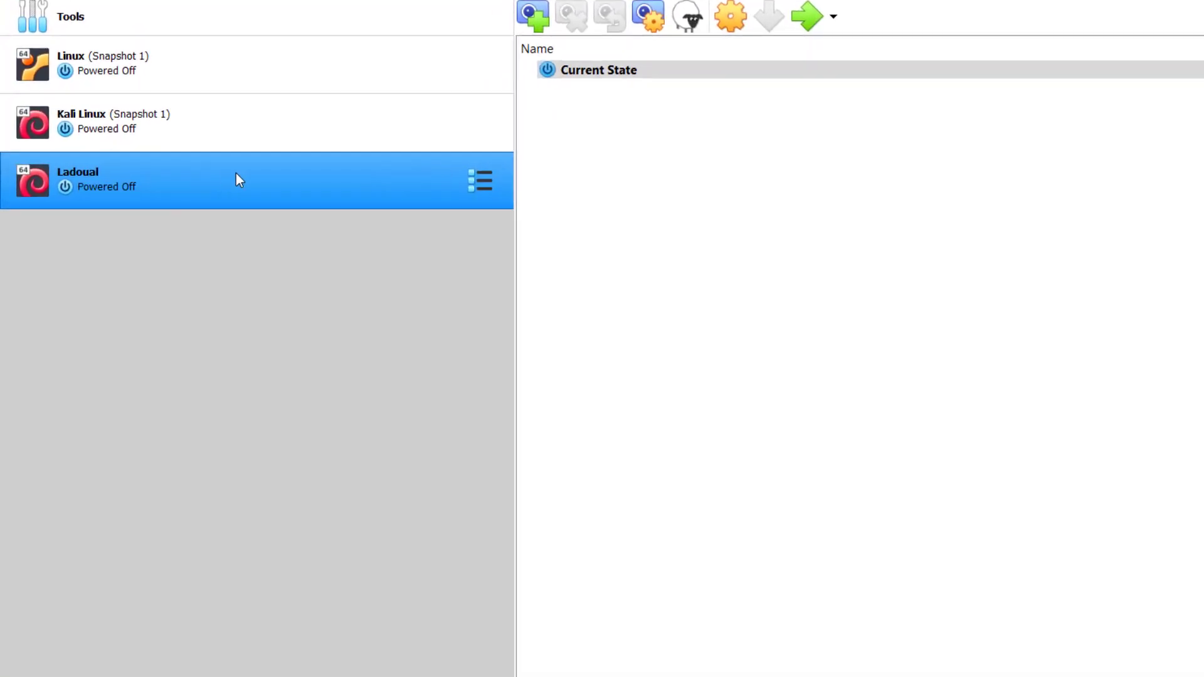
Start the renamed Kali machine normally, minimize the VirtualBox Manager and maximize the machine's window.
right_click(262, 176)
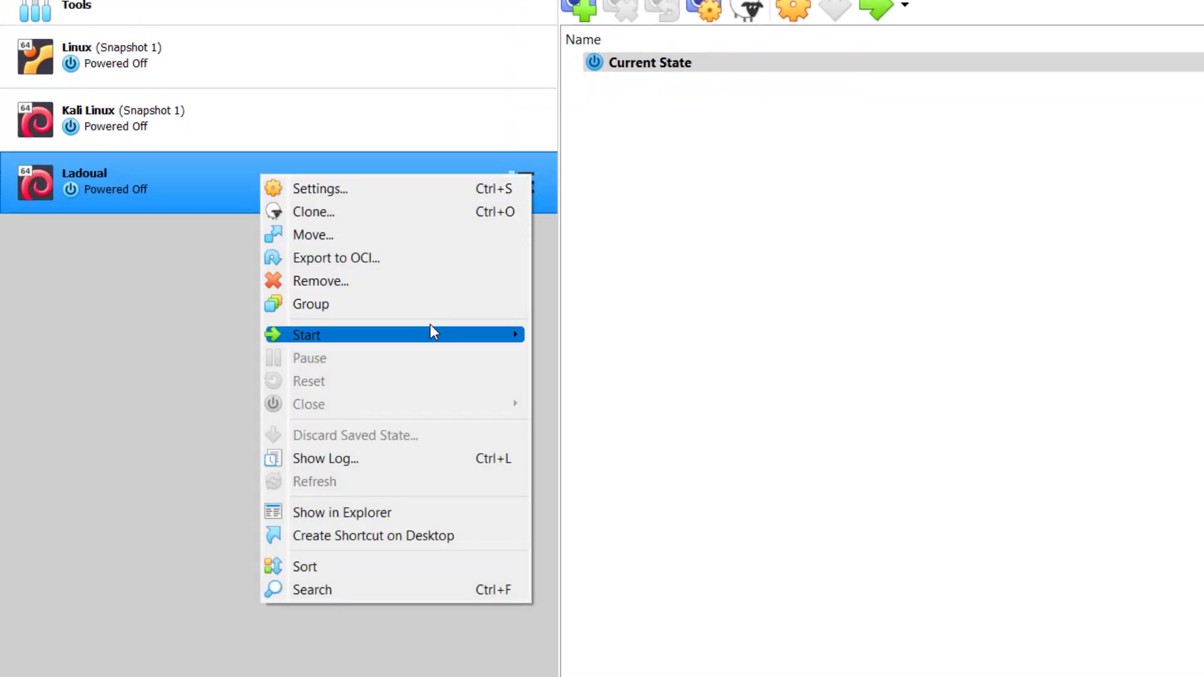
mouse_move(467, 331)
click(568, 338)
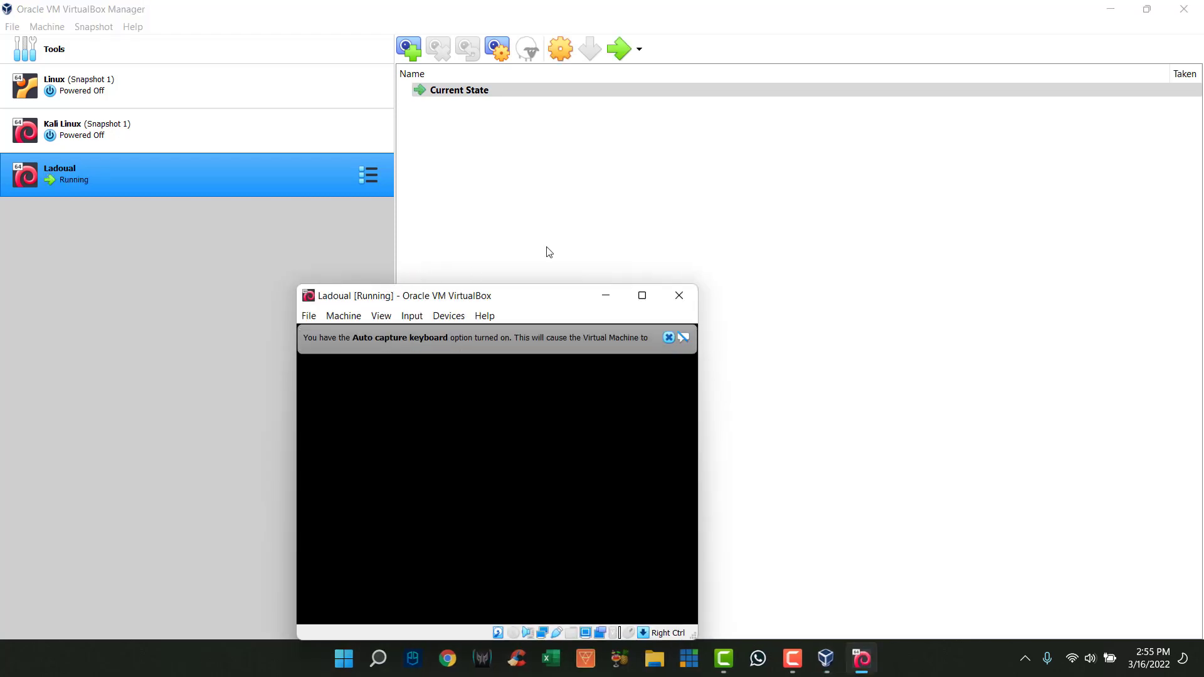
click(1094, 37)
click(1110, 9)
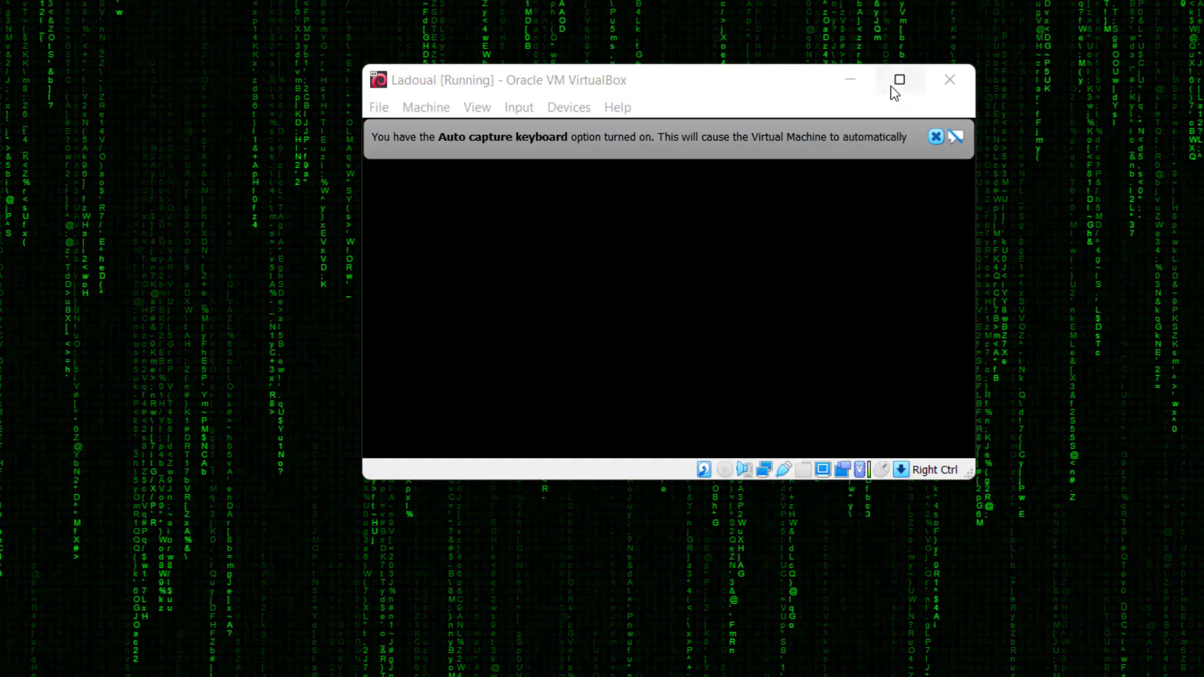
click(899, 81)
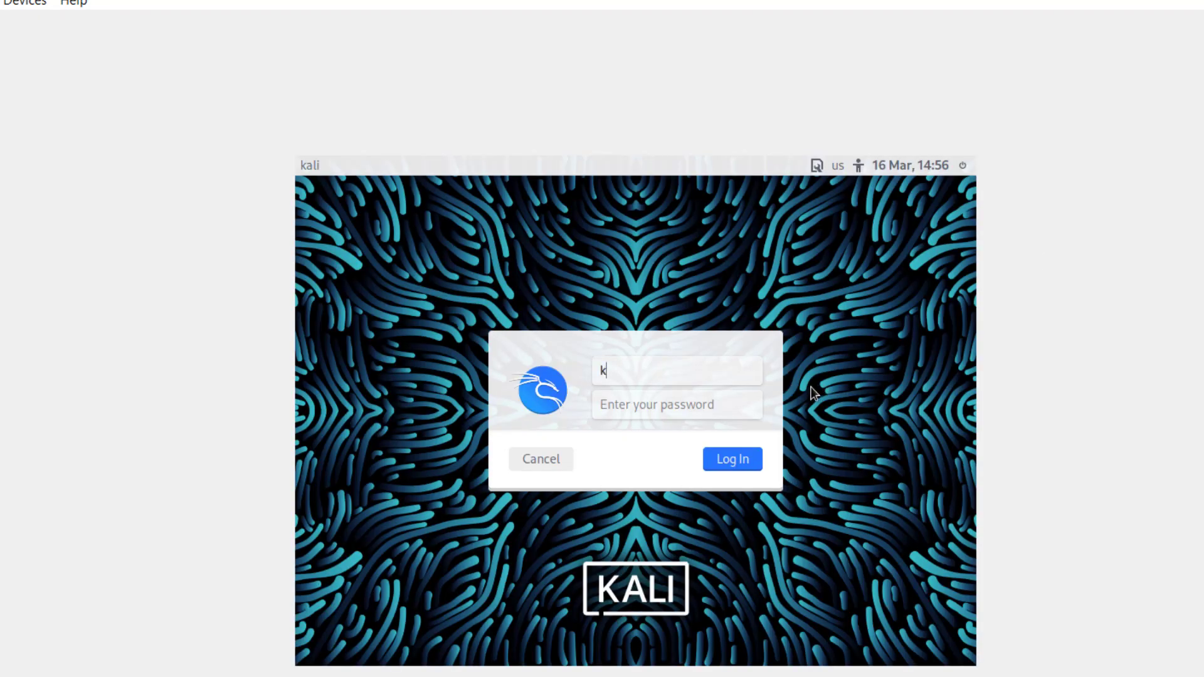
Log in to Kali as kali with the account password and switch the machine to full-screen mode.
click(691, 415)
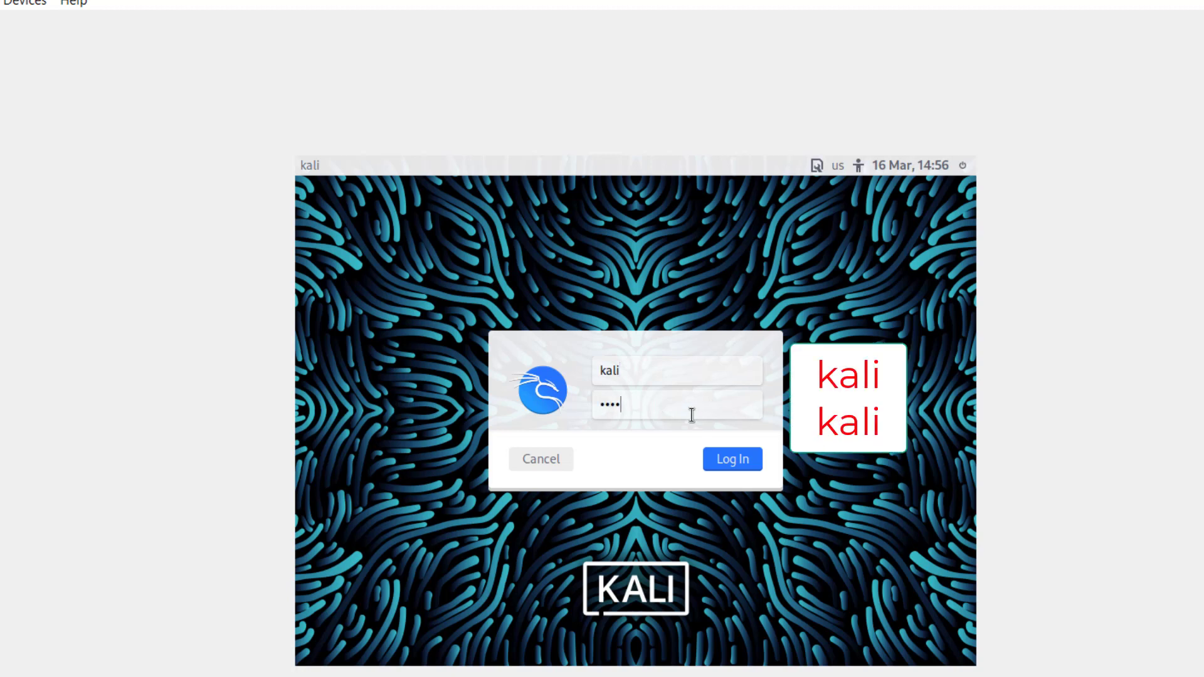
click(741, 446)
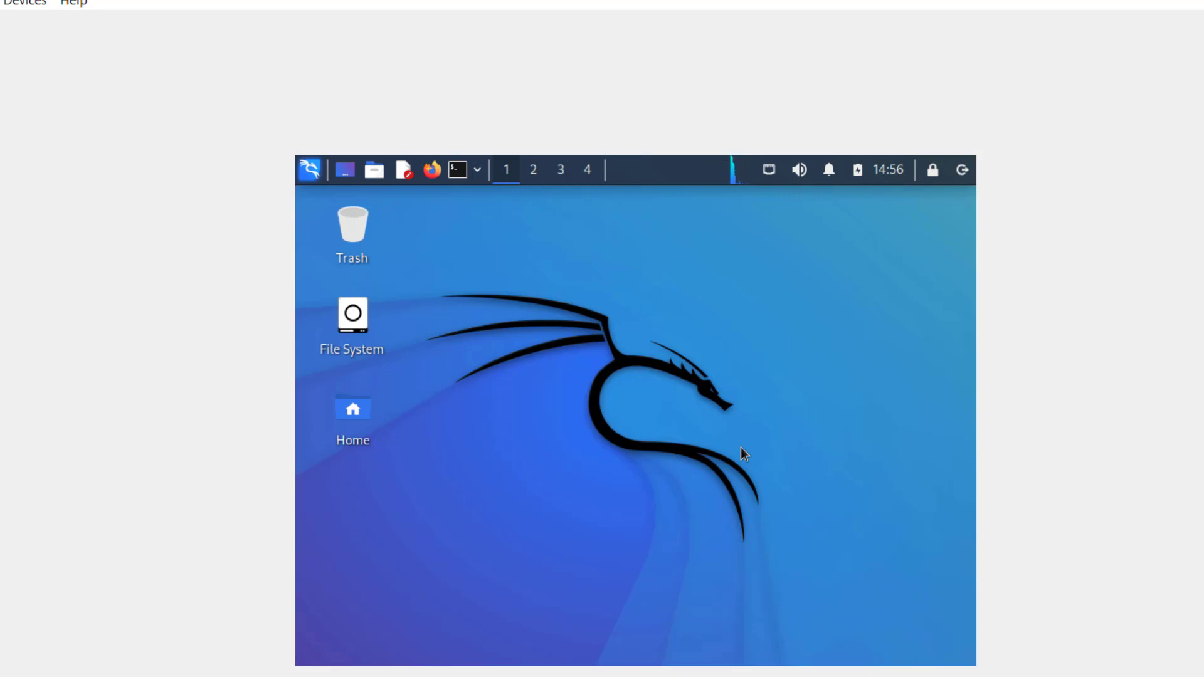
key(ctrl+f)
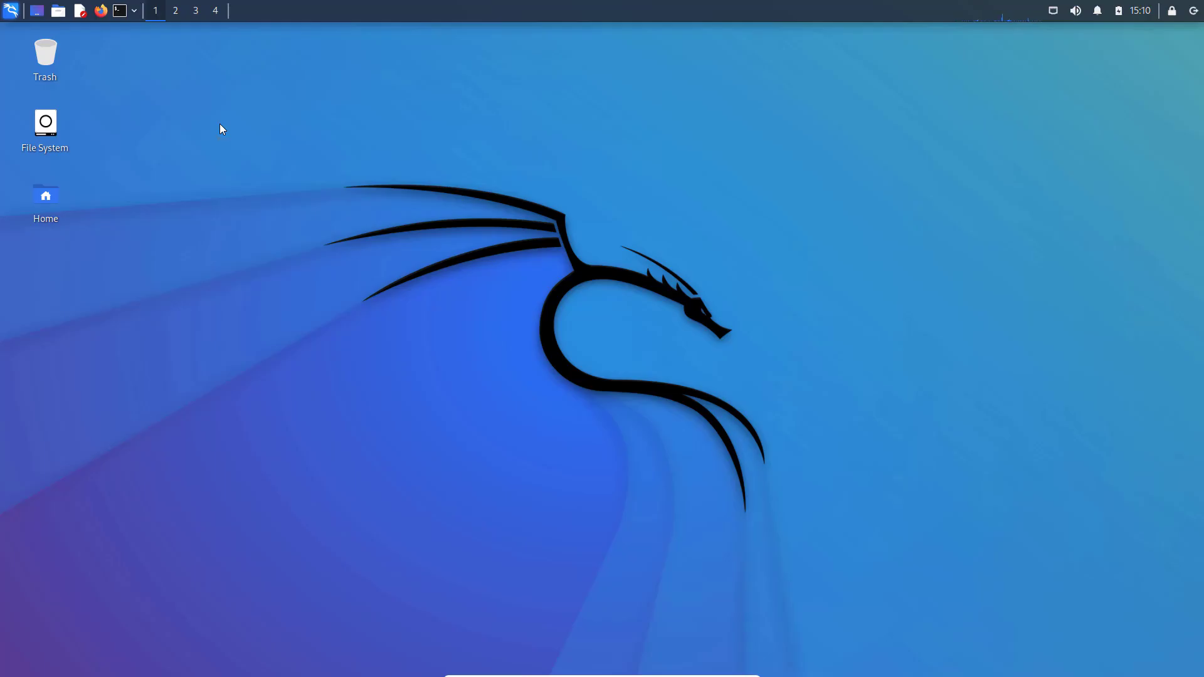
Open a terminal on the Kali desktop and enlarge its text by four zoom levels.
click(120, 13)
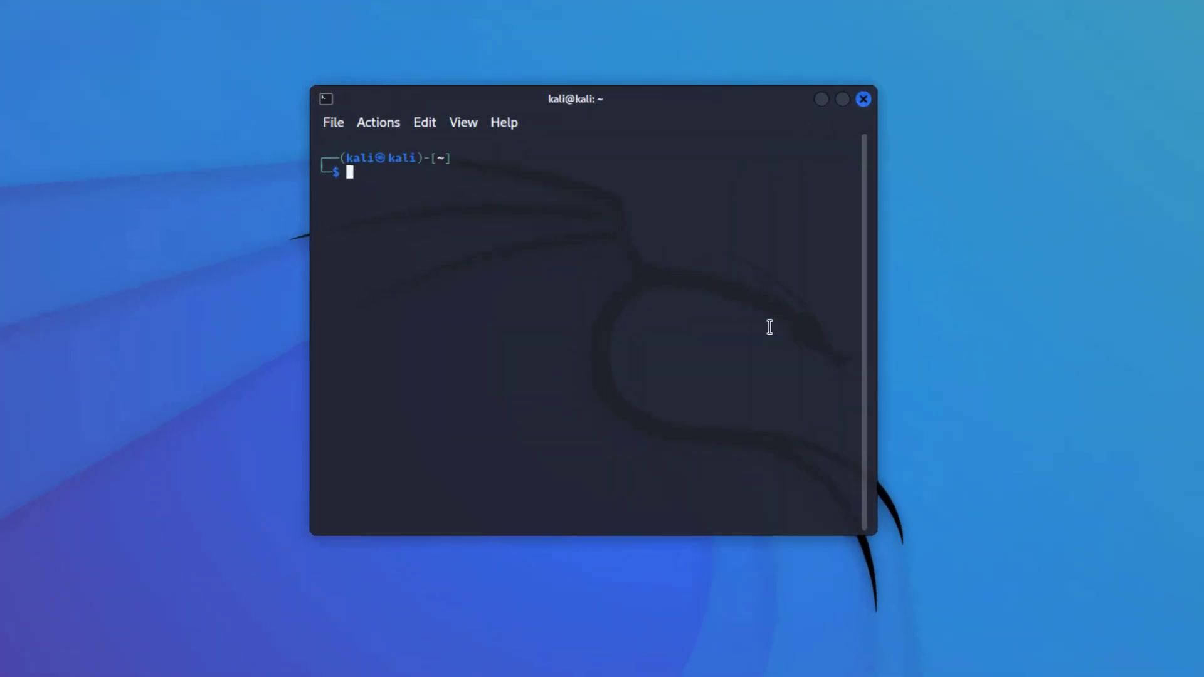
key(ctrl+plus)
key(ctrl+plus)
key(ctrl+plus)
key(ctrl+plus)
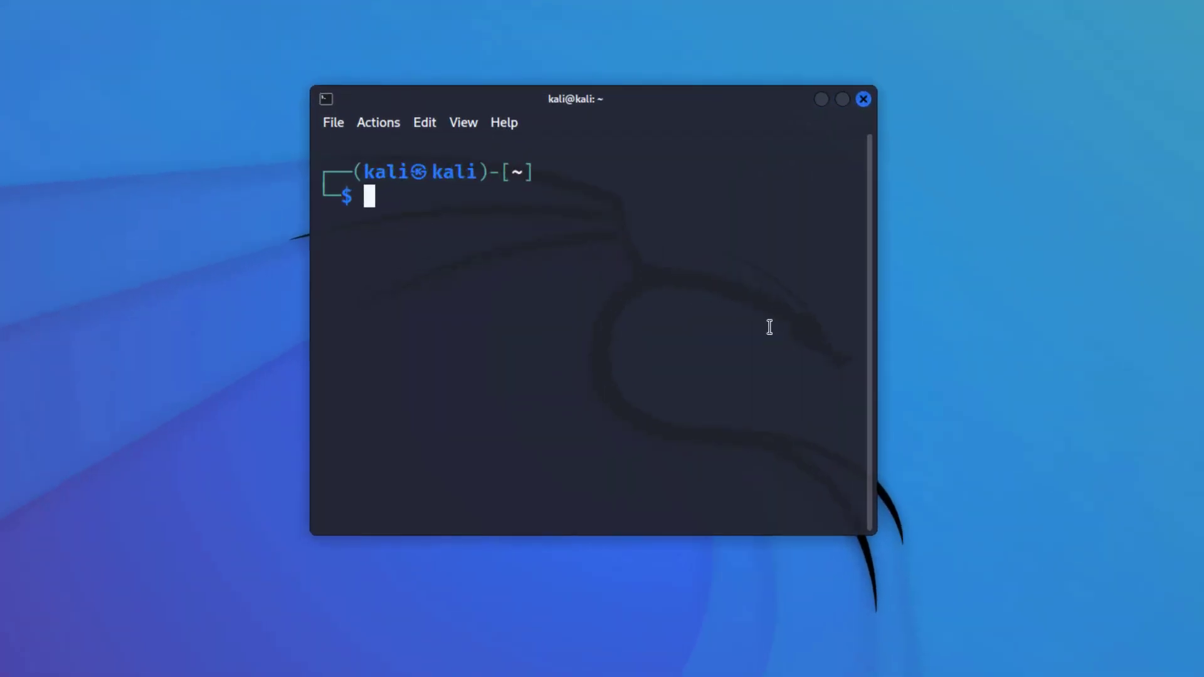
Set the terminal's color scheme to GreenOnBlack in its appearance preferences.
click(331, 123)
click(419, 250)
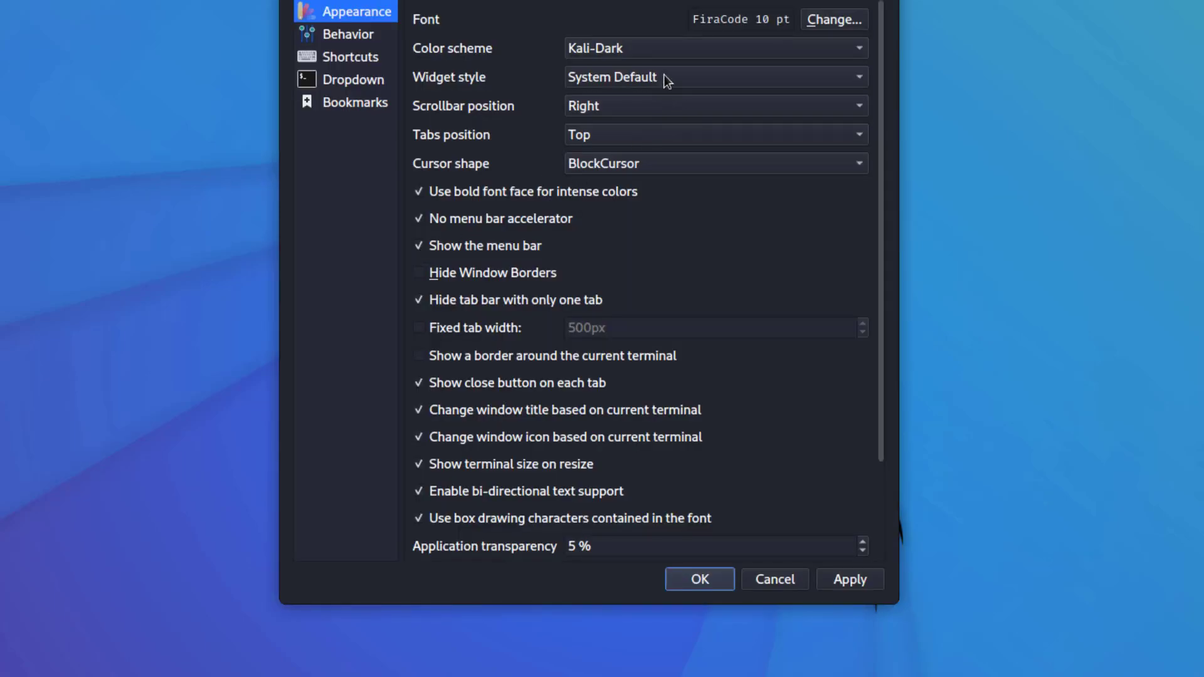
click(671, 53)
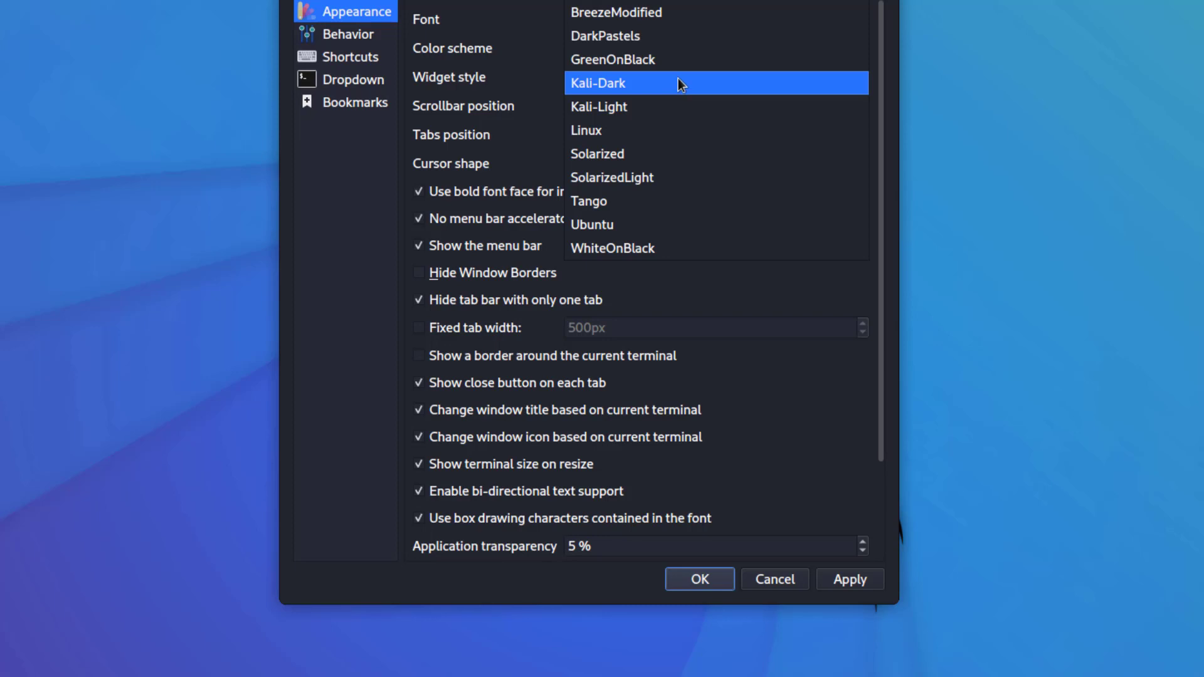
click(638, 63)
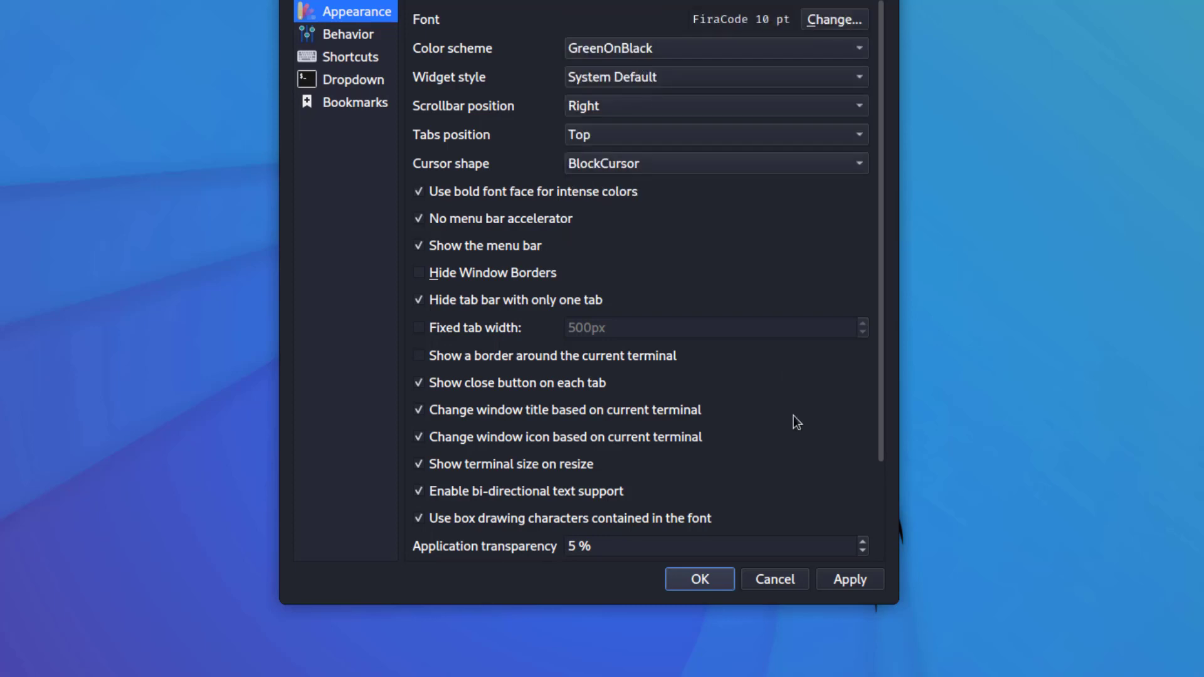
click(713, 581)
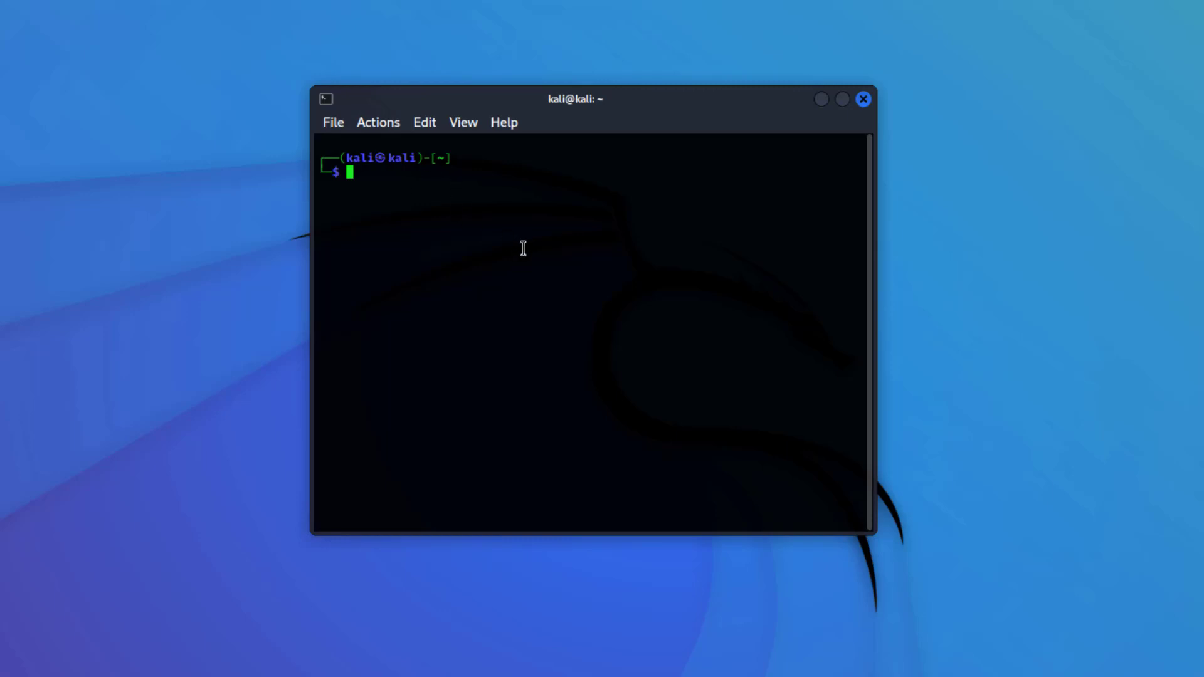
Enlarge the terminal's text and make its window wider and taller.
key(ctrl+plus)
key(ctrl+plus)
key(ctrl+plus)
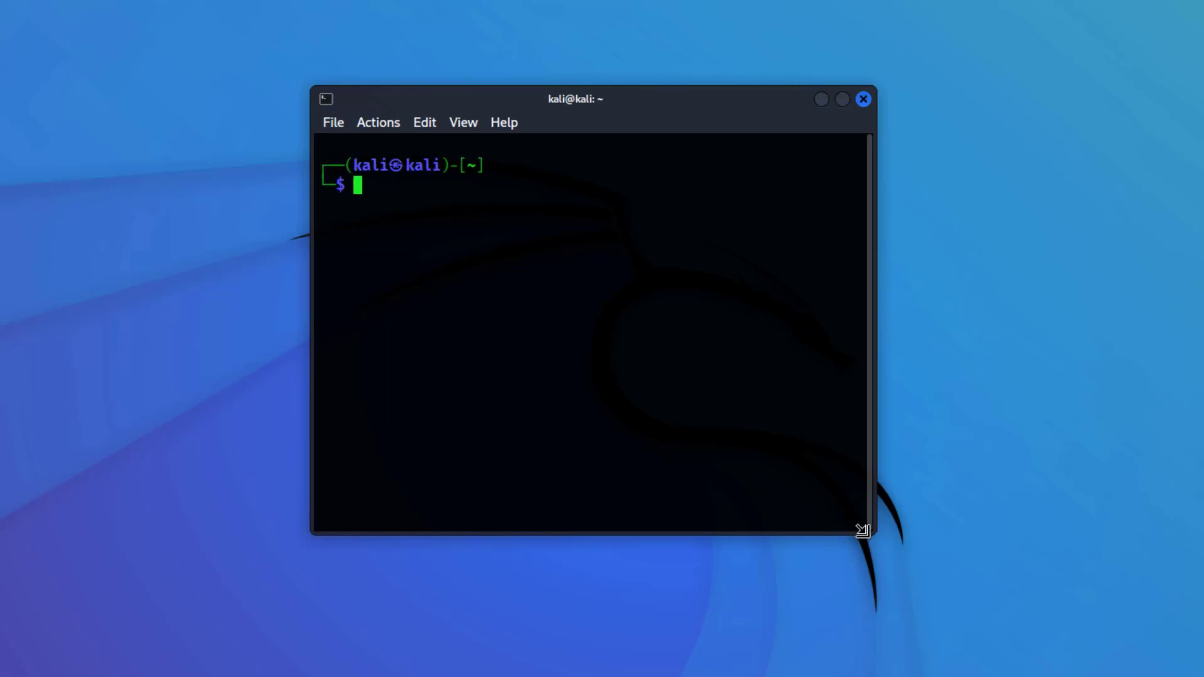
drag(864, 538, 985, 618)
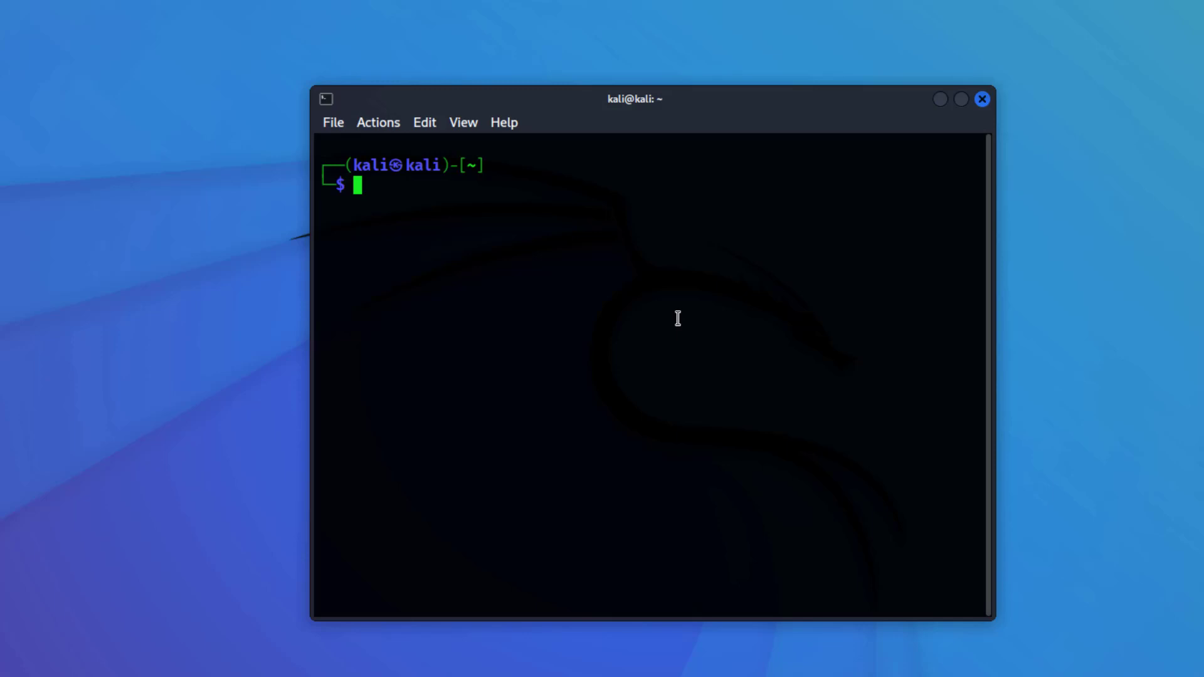
Try to install the VirtualBox guest package by running apt-get install -y virtualbox-guest-x11.
text(apt)
key(BackSpace)
text(-get )
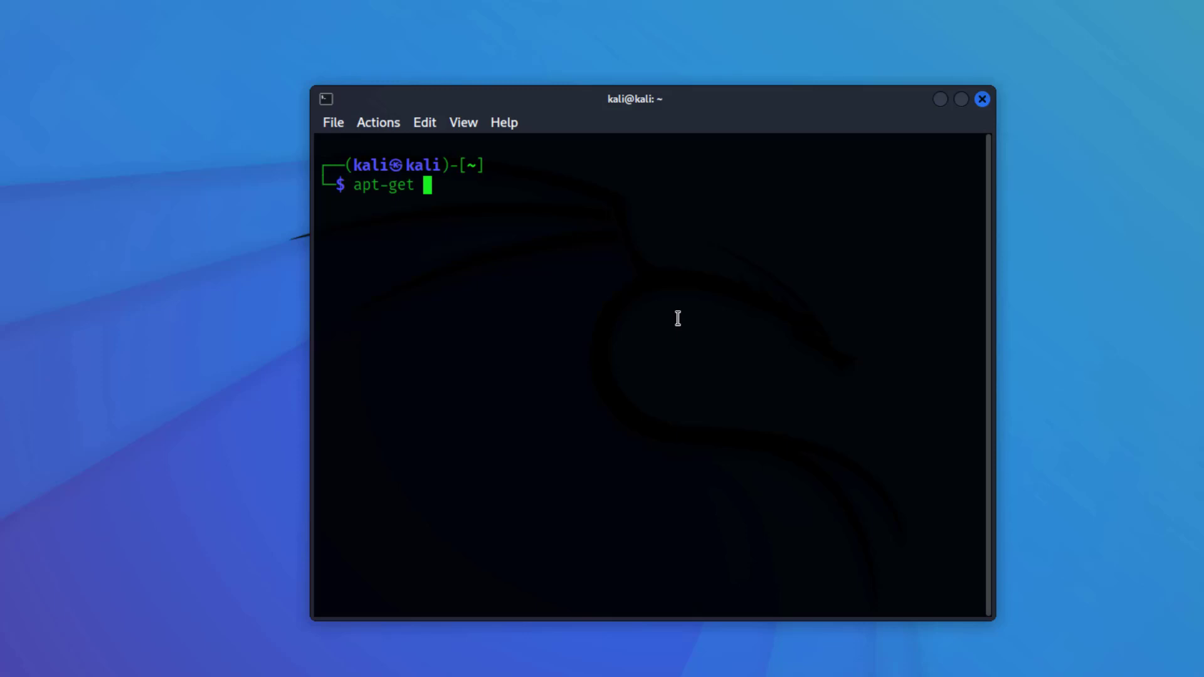
text(install)
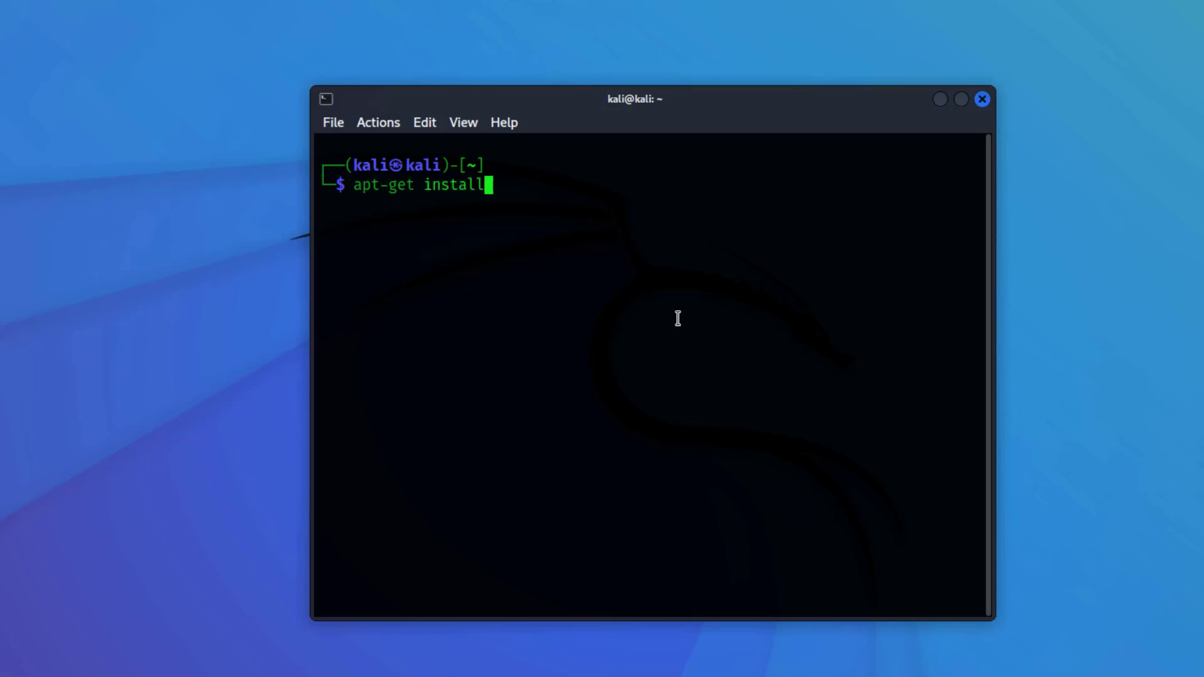
text( -y virtualbox)
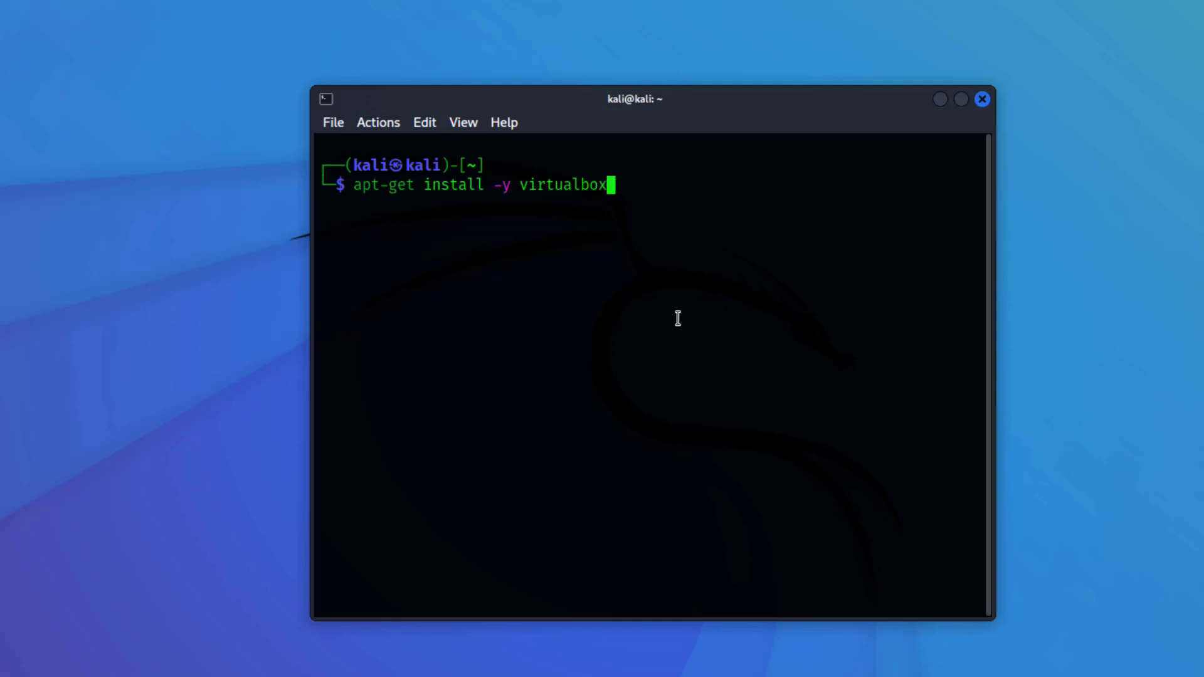
text(-gues)
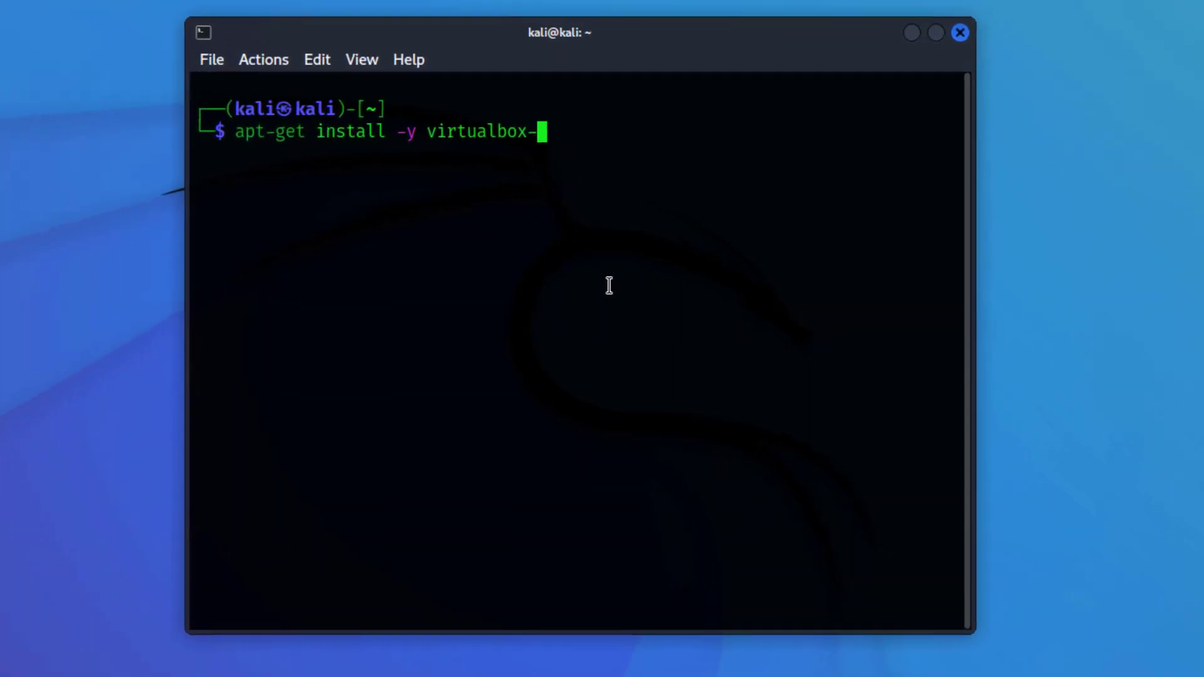
text(t)
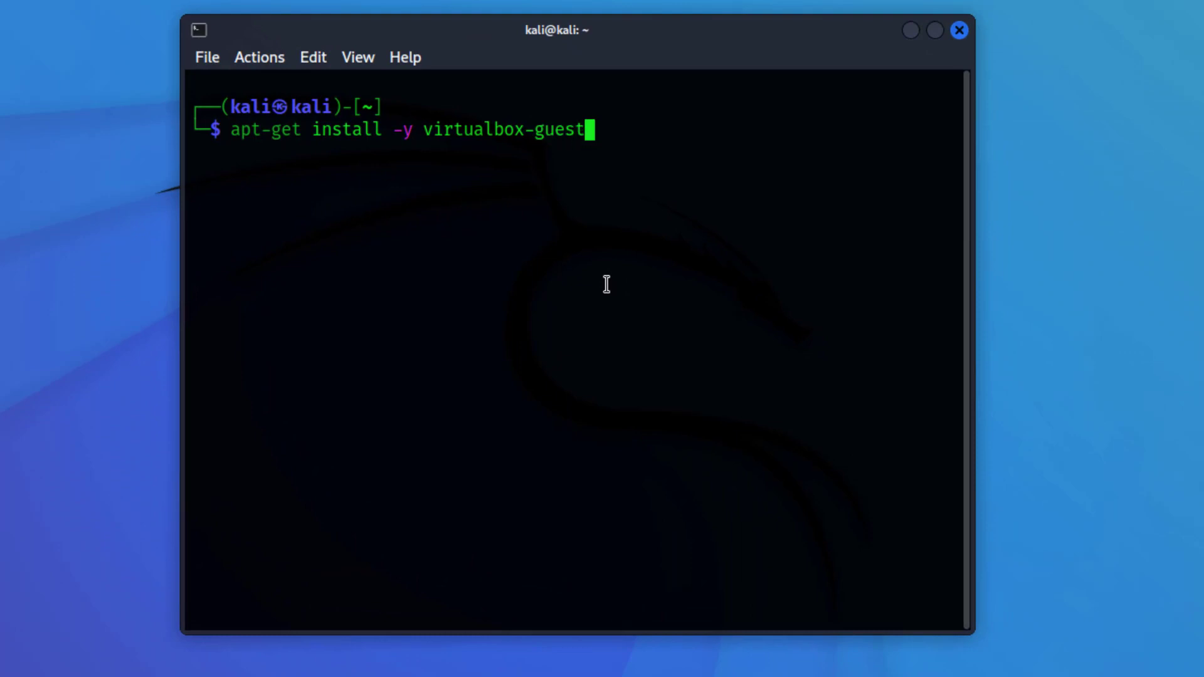
text(x11)
key(Return)
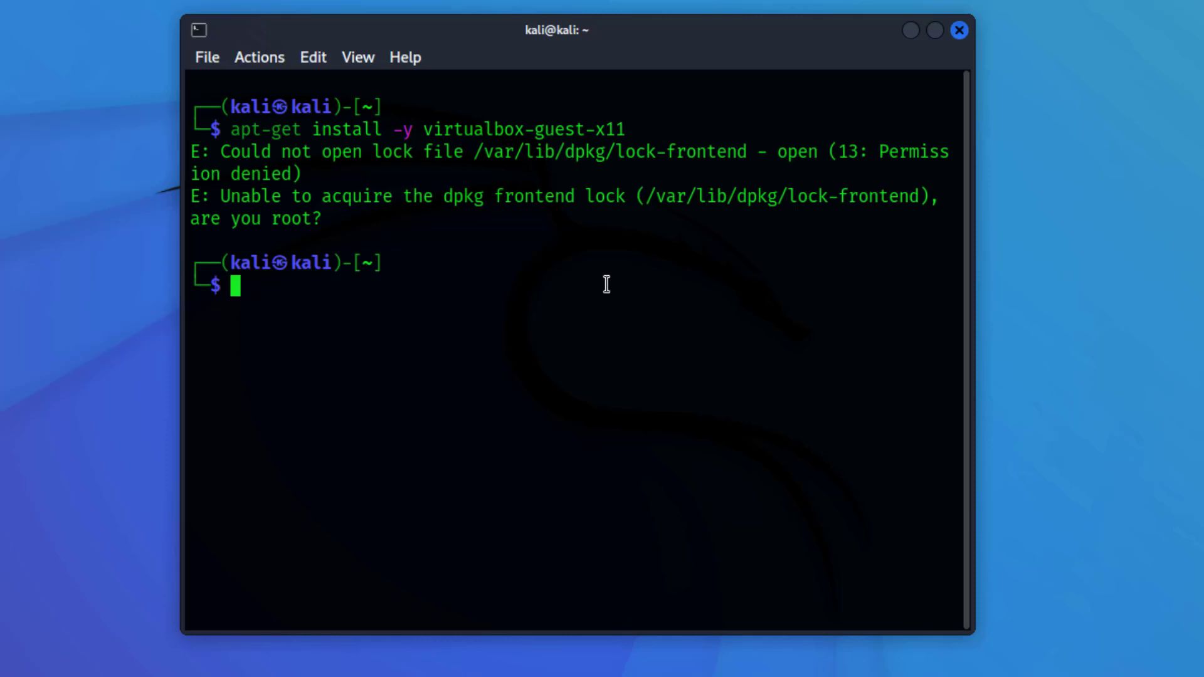
Rerun the previous install command as sudo apt-get install -y virtualbox-guest-x11 and enter the account password for sudo.
key(Up)
key(Left)
key(Left)
key(Left)
key(Left)
key(Left)
key(Left)
key(Left)
key(Left)
key(Left)
key(Left)
key(Left)
key(Left)
key(Left)
key(Left)
key(Left)
key(Left)
key(Left)
key(Left)
key(Left)
key(Left)
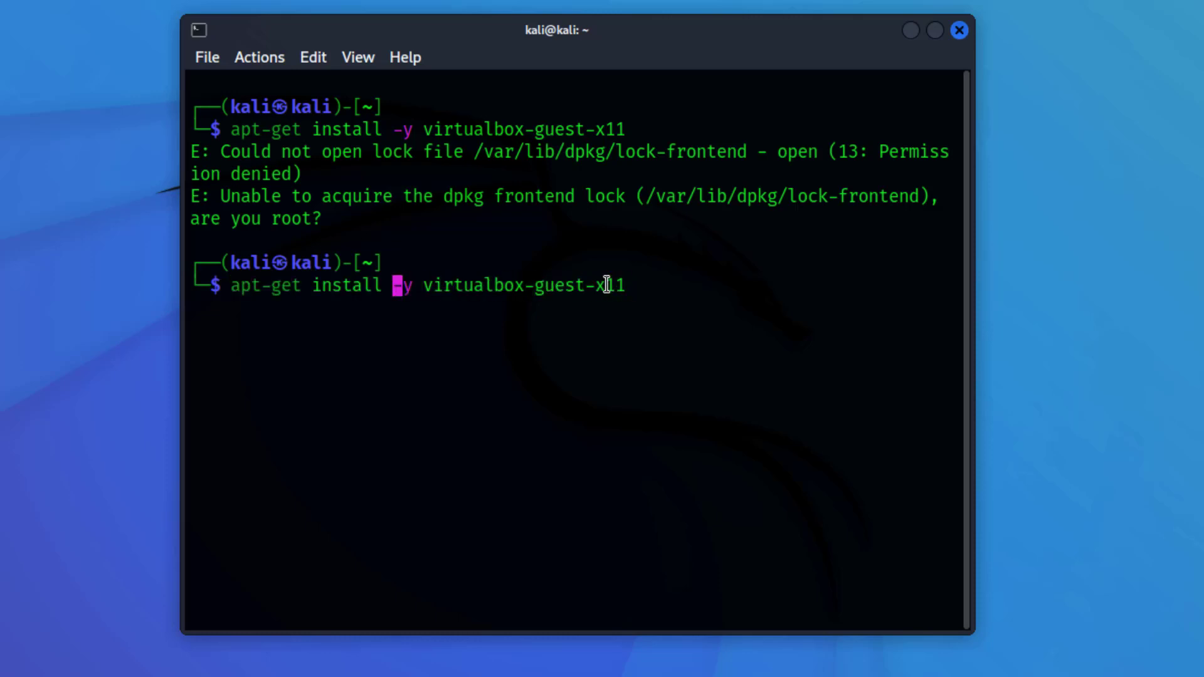
key(Left)
key(Left)
key(Left)
key(Left)
key(Left)
key(Left)
key(Left)
key(Left)
key(Left)
key(Left)
key(Left)
key(Left)
key(Left)
key(Left)
key(Left)
key(Left)
text(x)
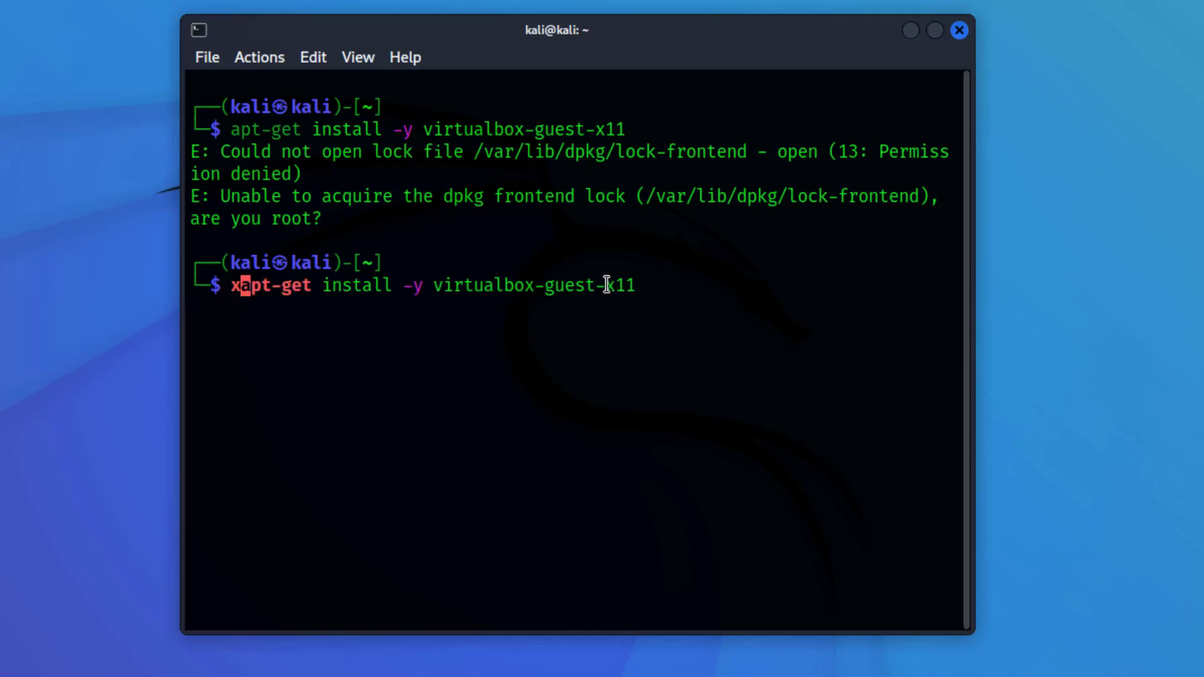
key(BackSpace)
text(sudo)
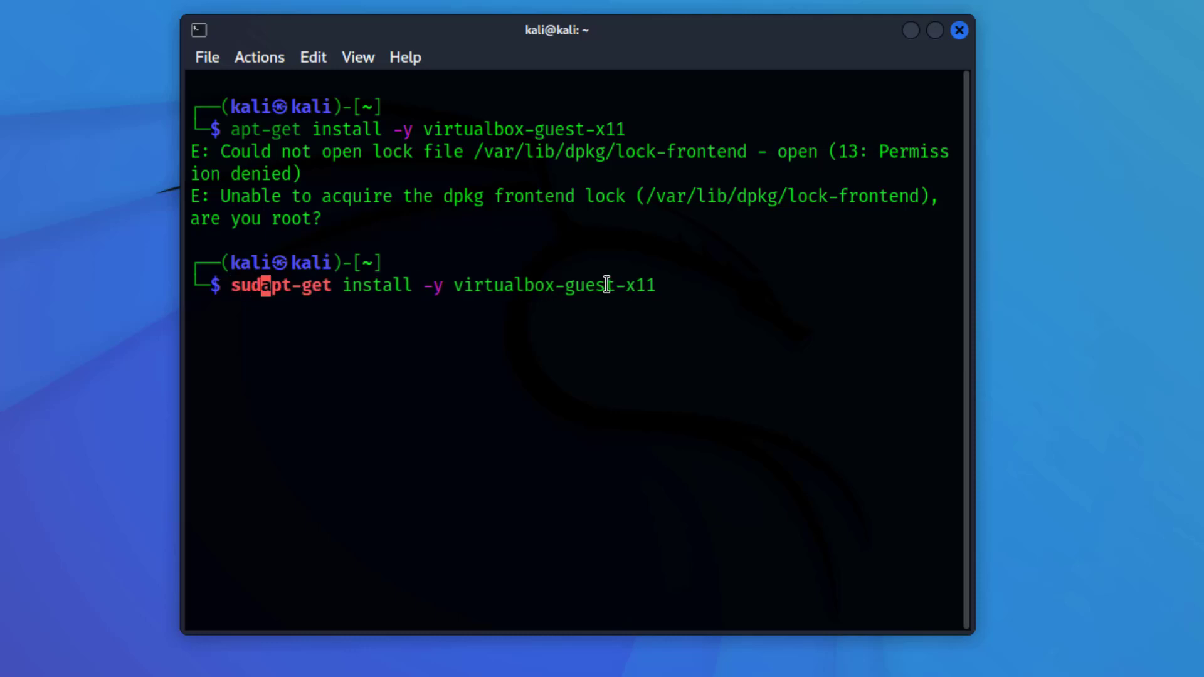
key(Return)
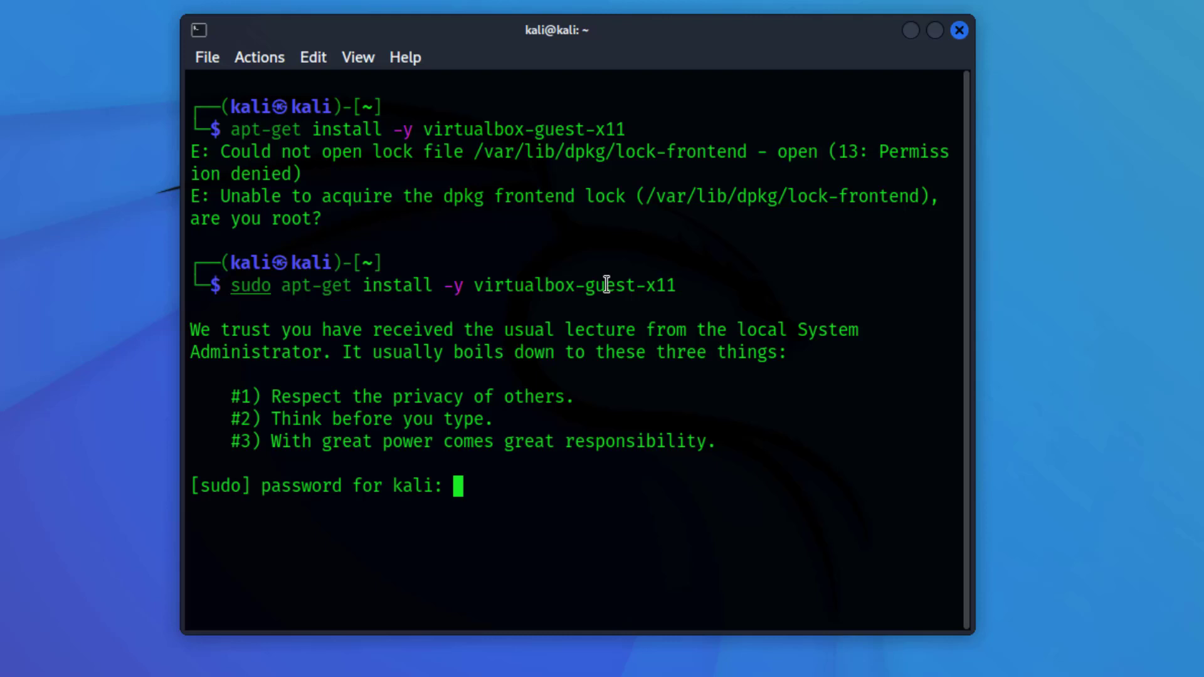
key(Return)
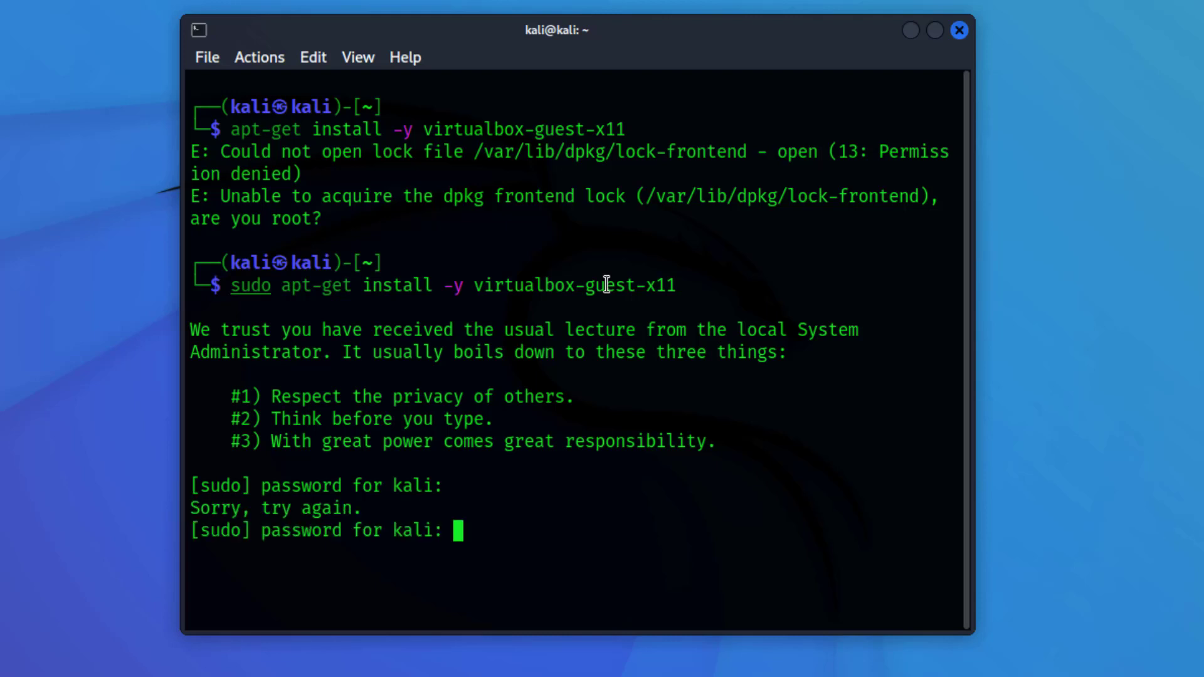
key(Return)
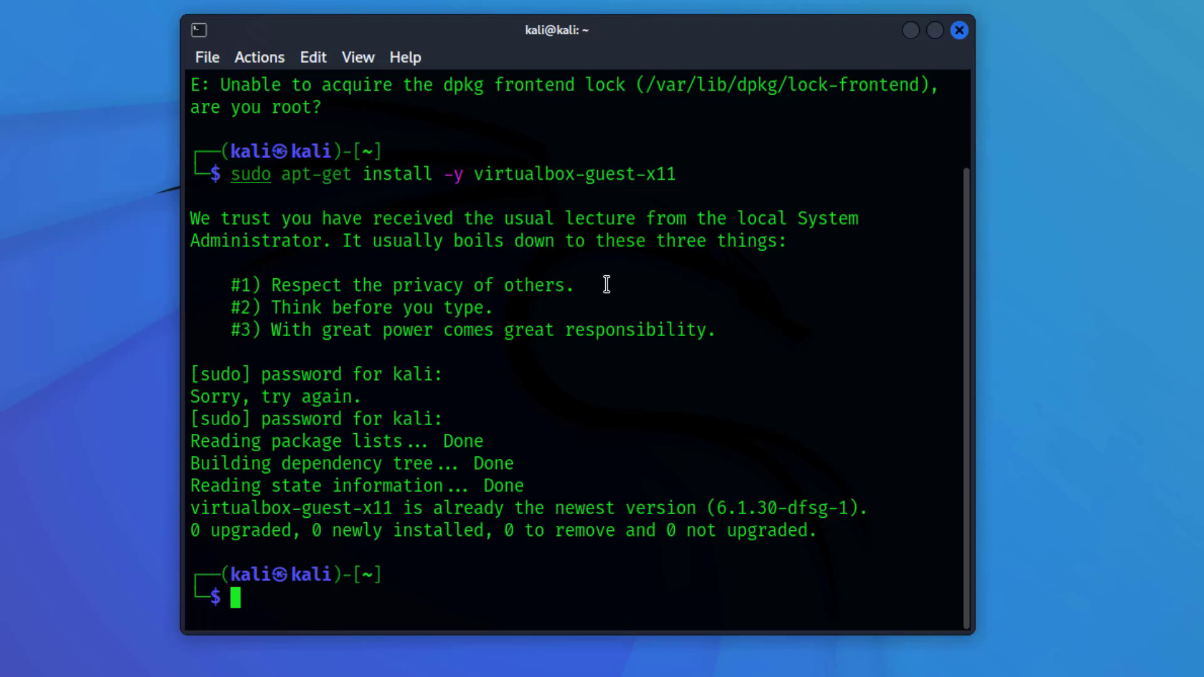
Clear the terminal and run sudo apt update -y && sudo apt upgrade -y to update the system packages.
text(clear)
key(Return)
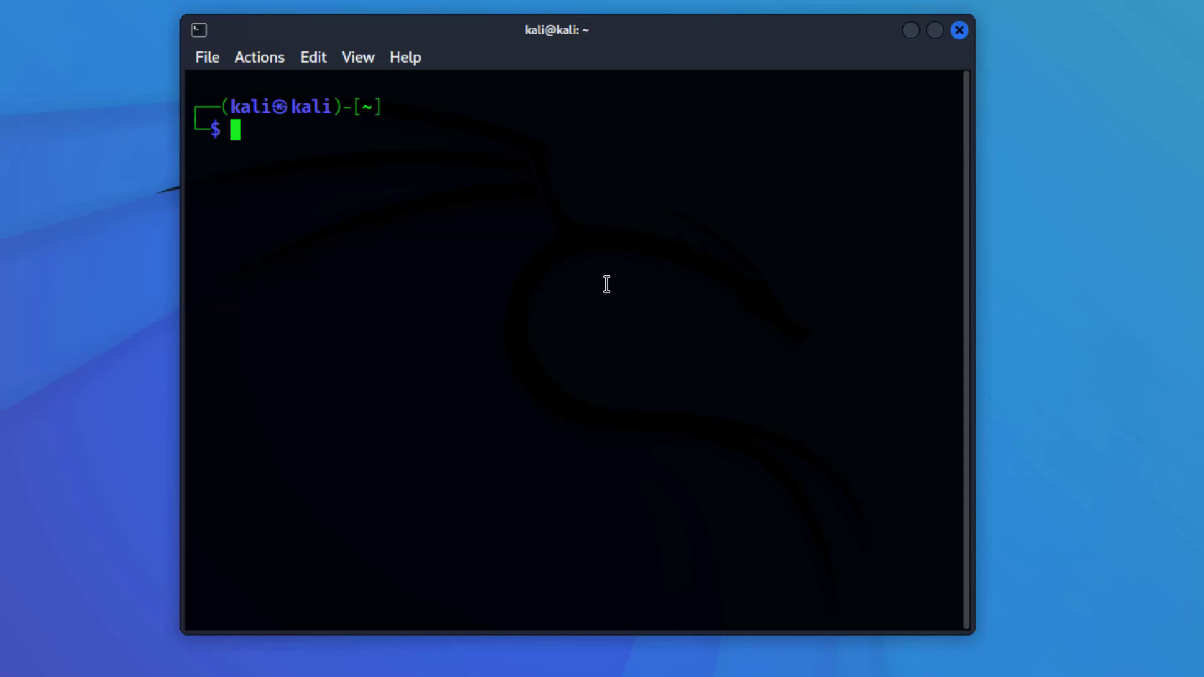
text(s)
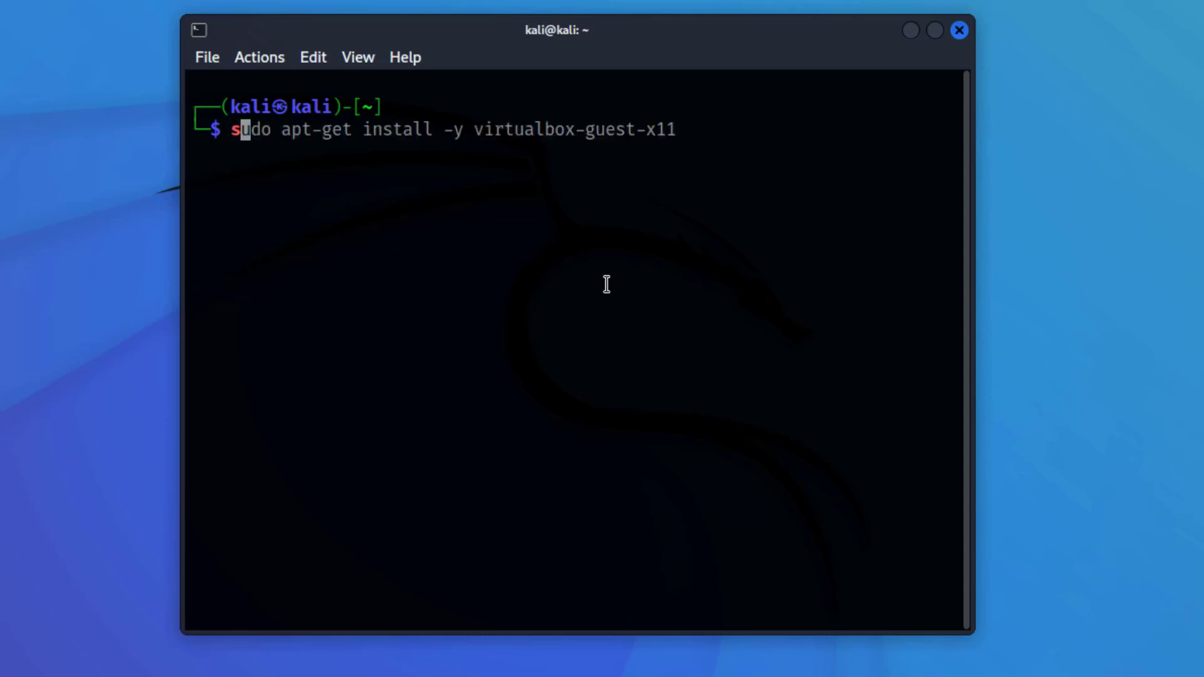
text(udo apt)
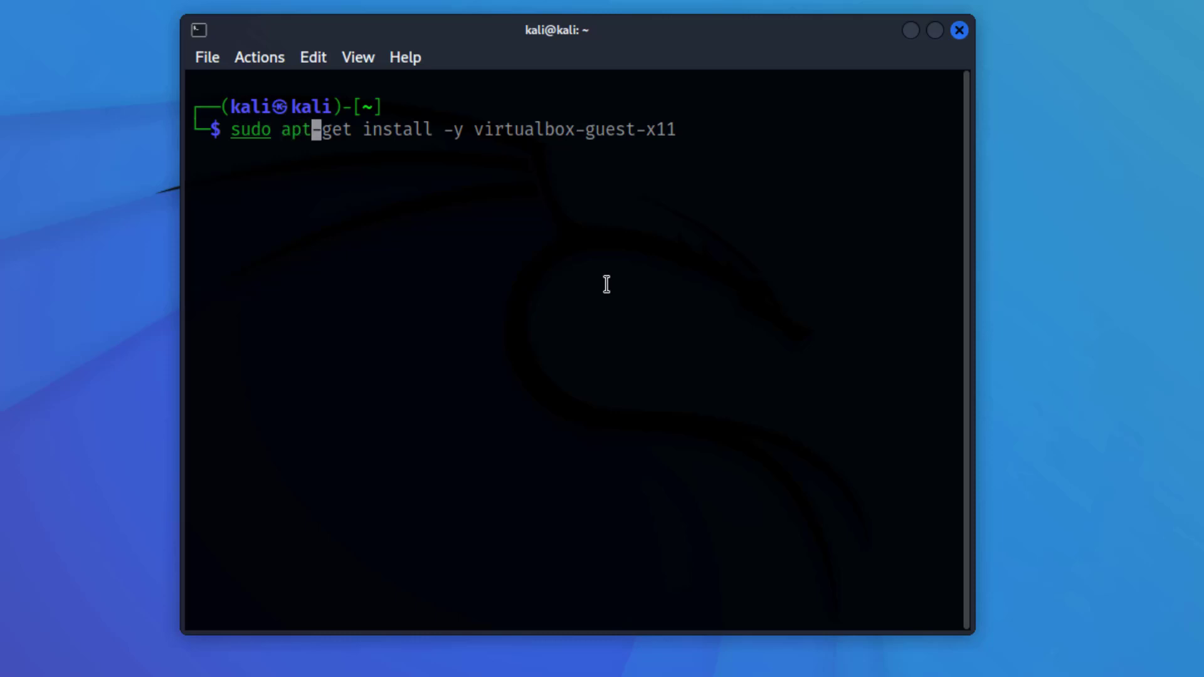
text( update)
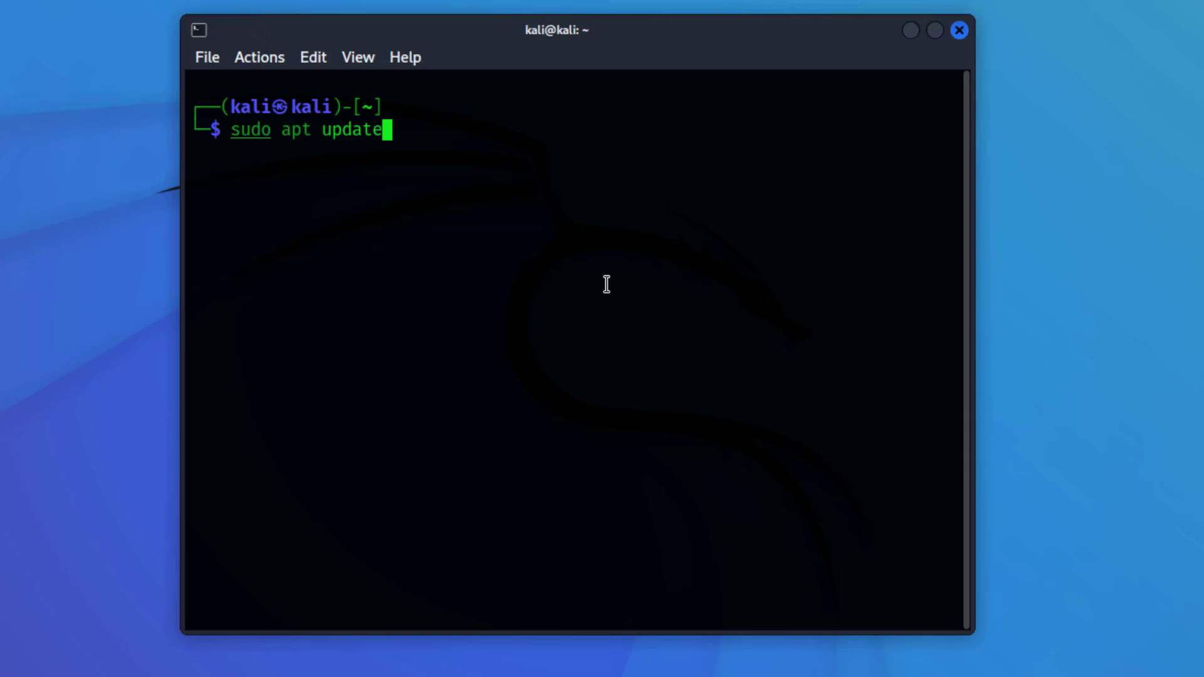
text( -y &&)
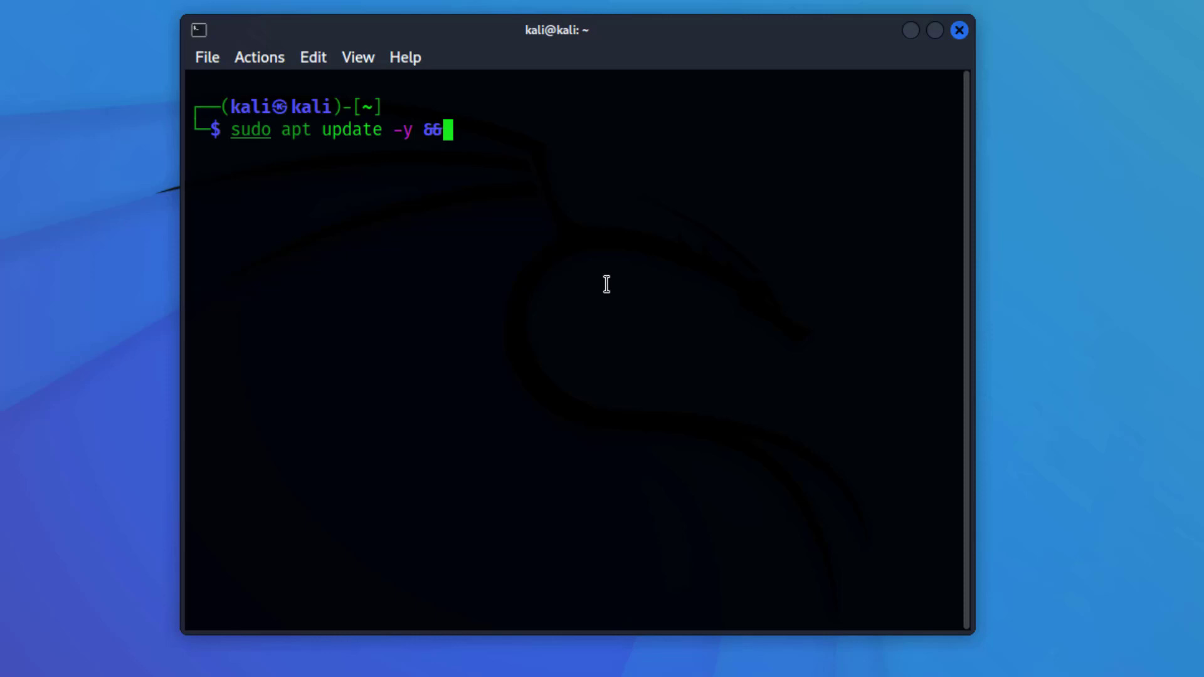
text( sudo ap)
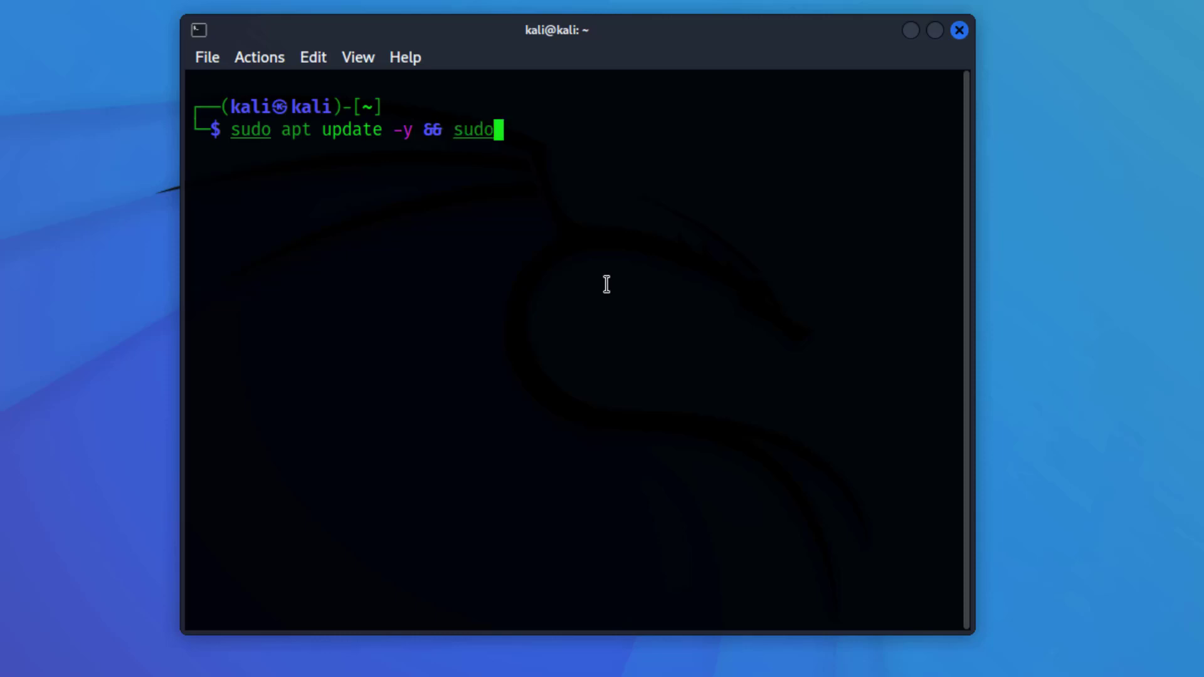
text(t)
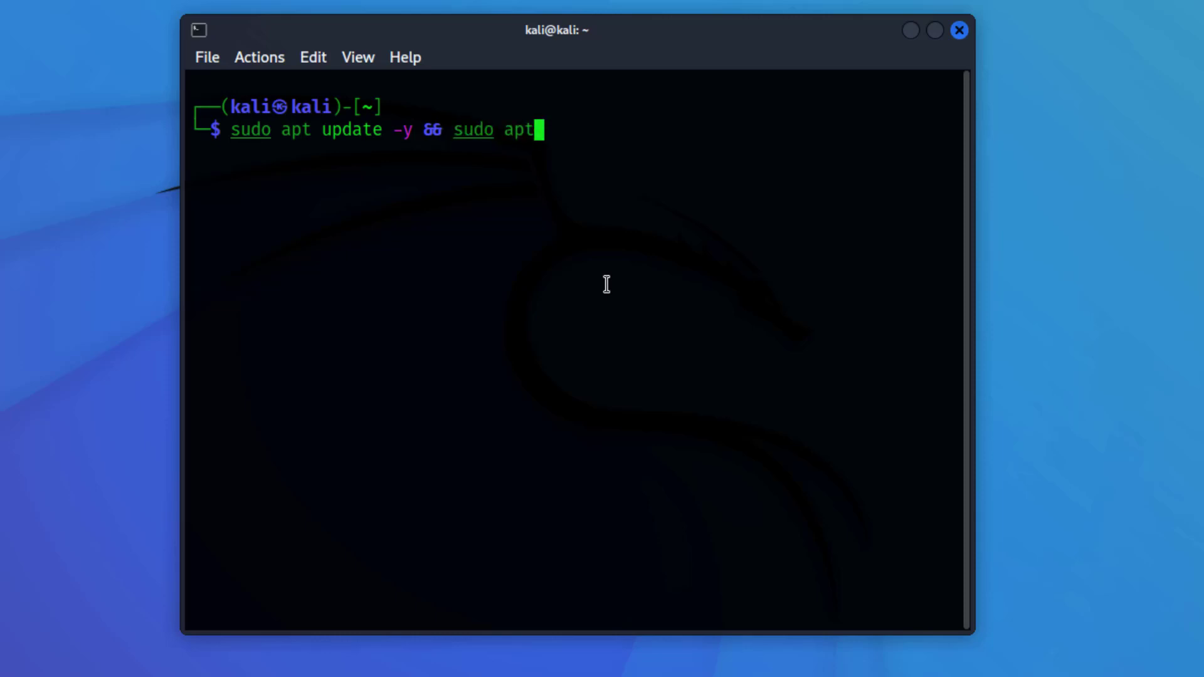
text( upgrade)
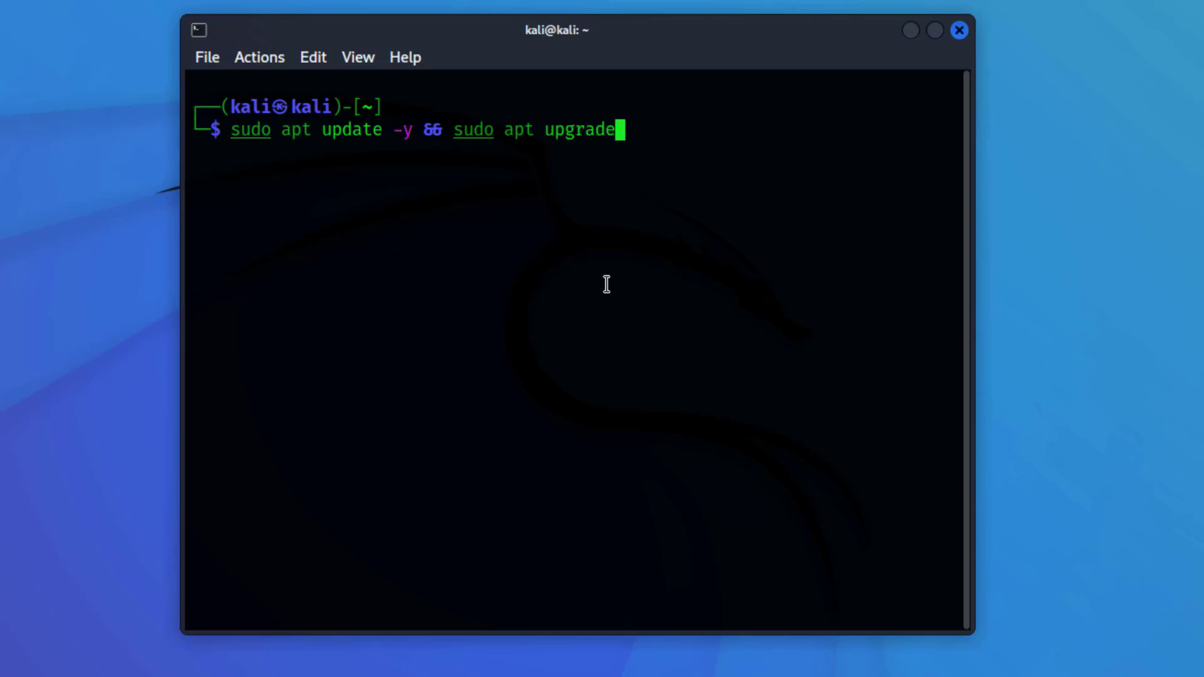
text( -y)
key(Return)
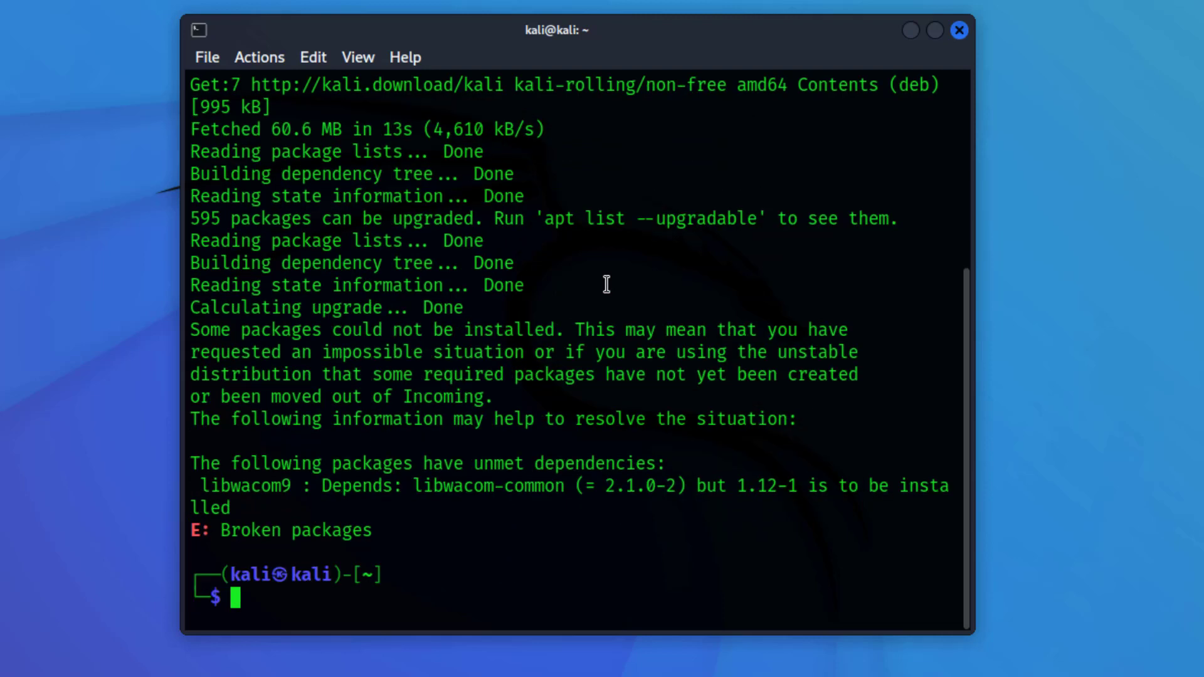
Clear the terminal and run sudo apt autoremove to remove unneeded packages.
text(clea)
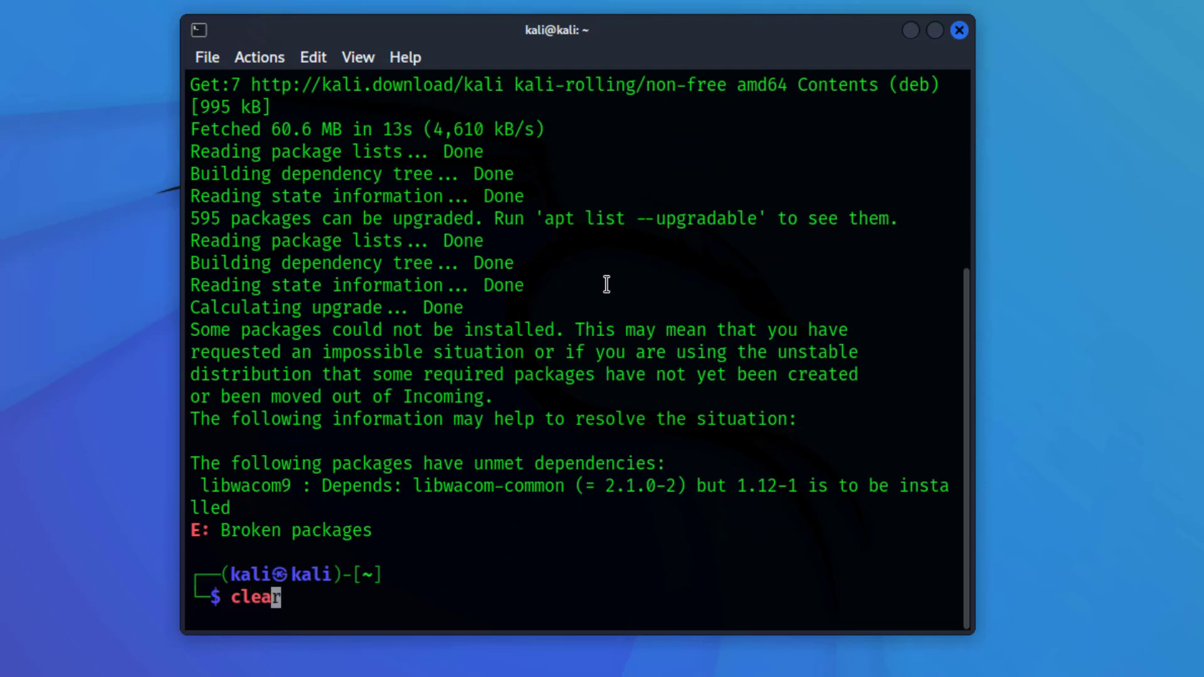
text(r)
key(Return)
text(su)
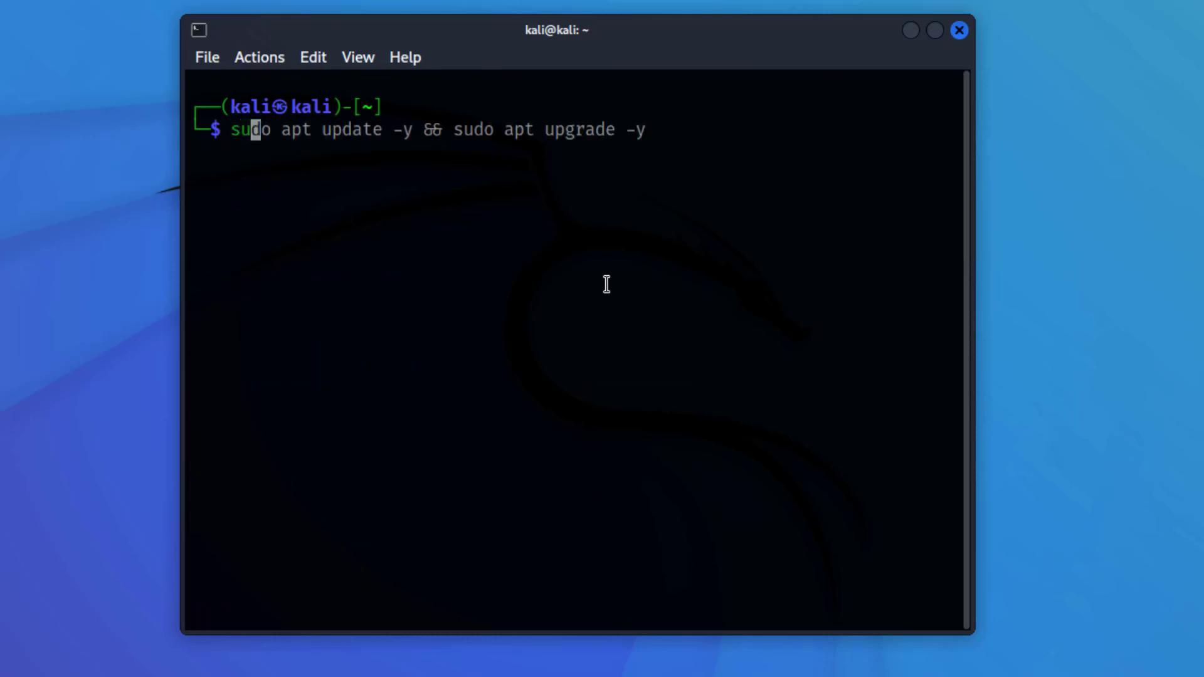
text(do ap)
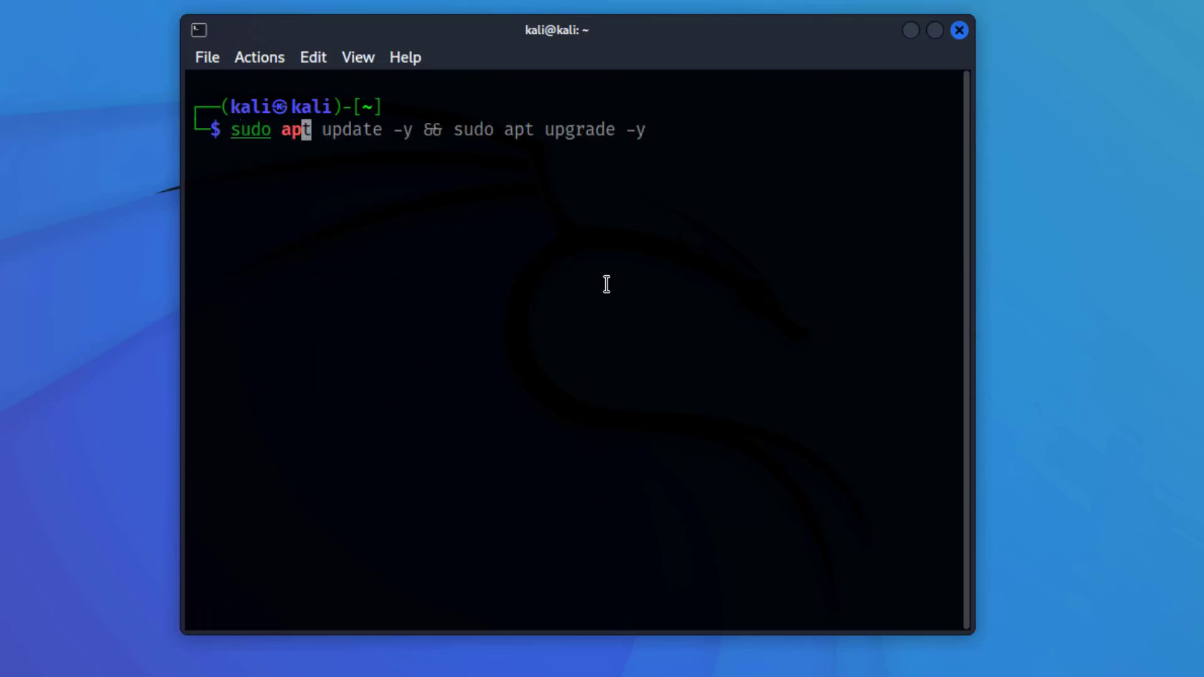
text(t aut)
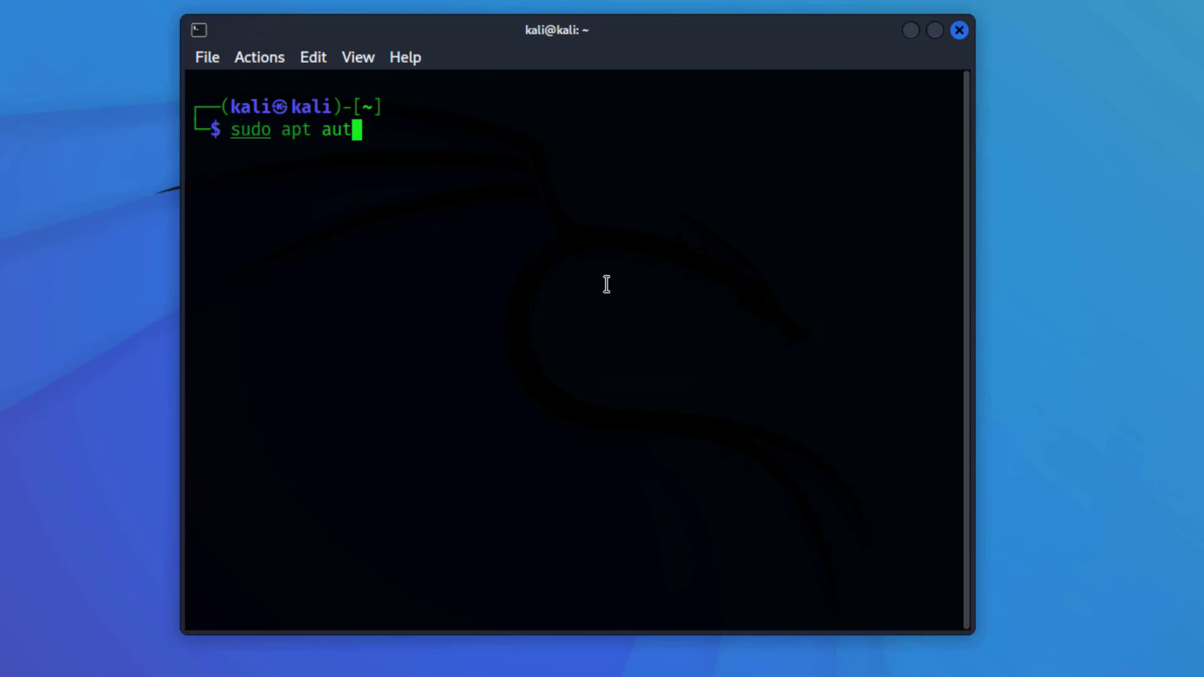
text(oremo)
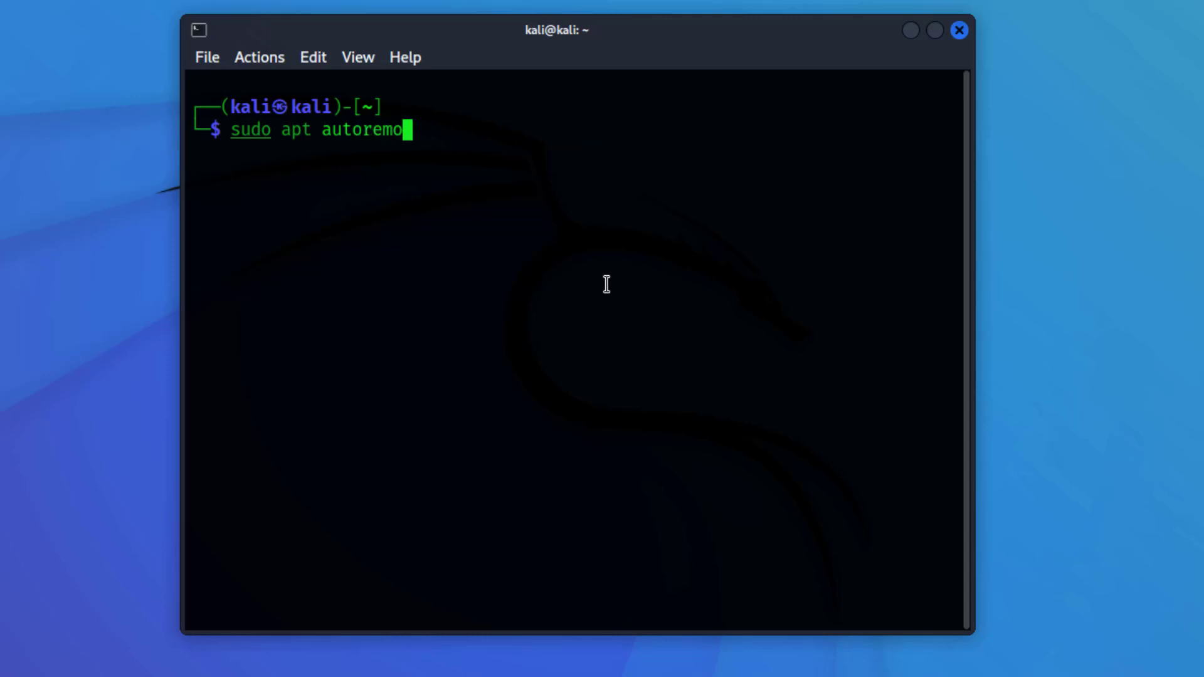
text(ve)
key(Return)
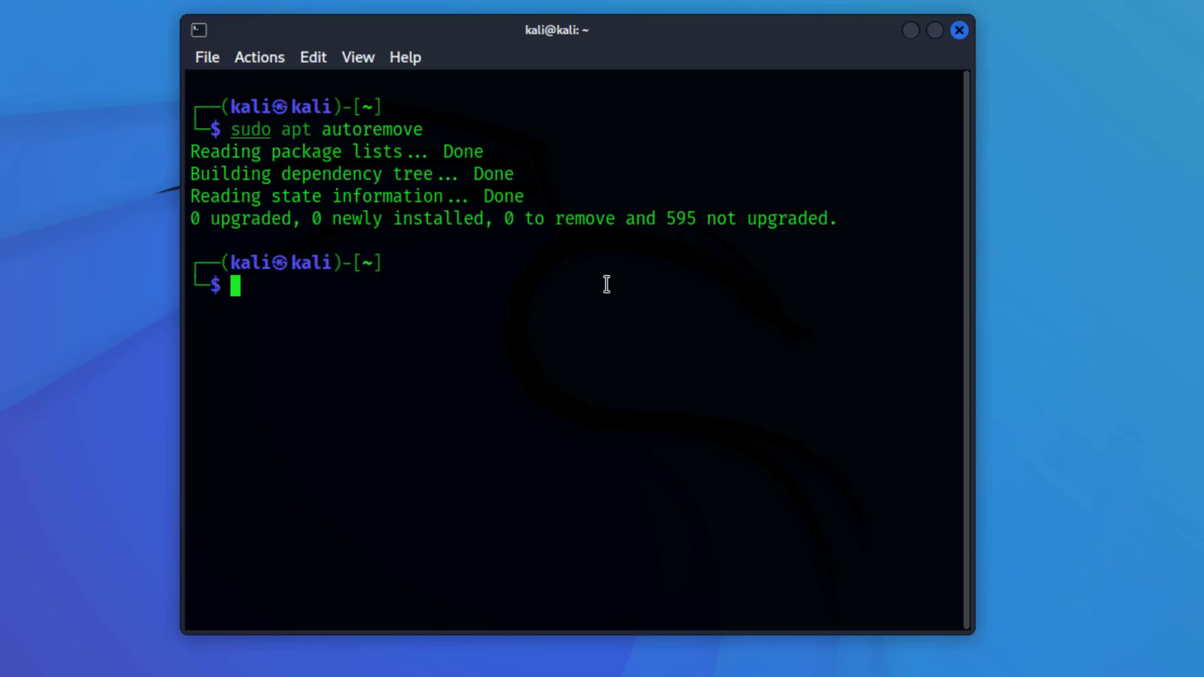
Clear the terminal and change the kali account's password with passwd, entering the current password and the new password twice.
text(clear)
key(Return)
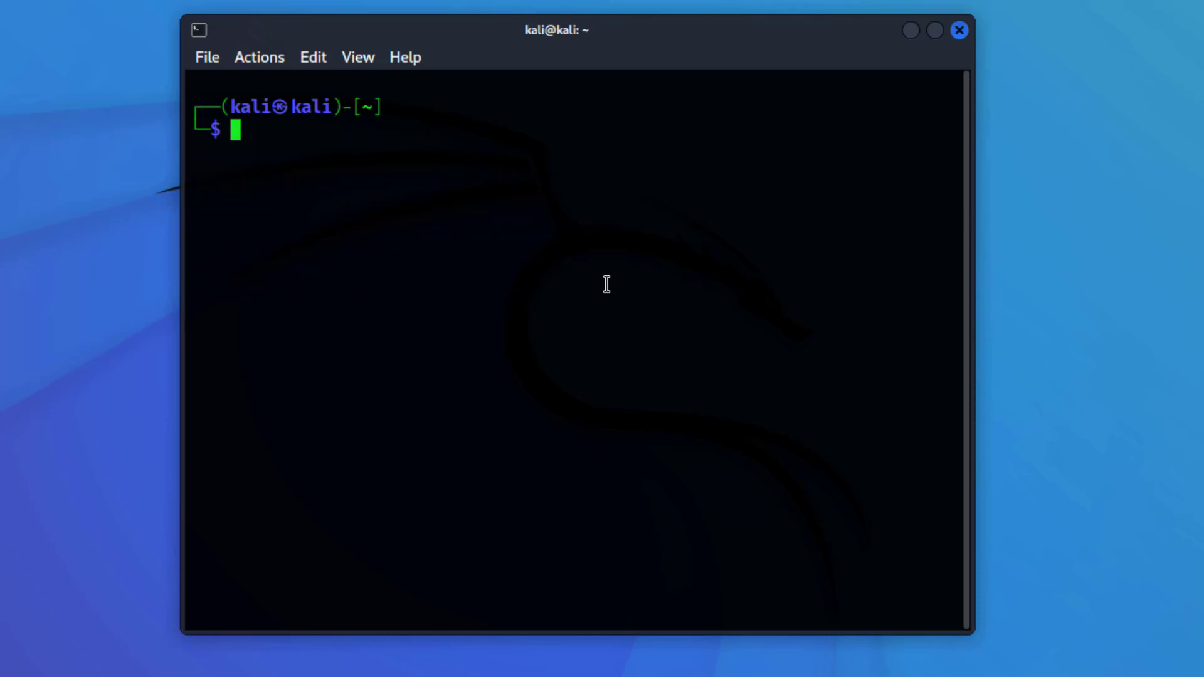
text(pa)
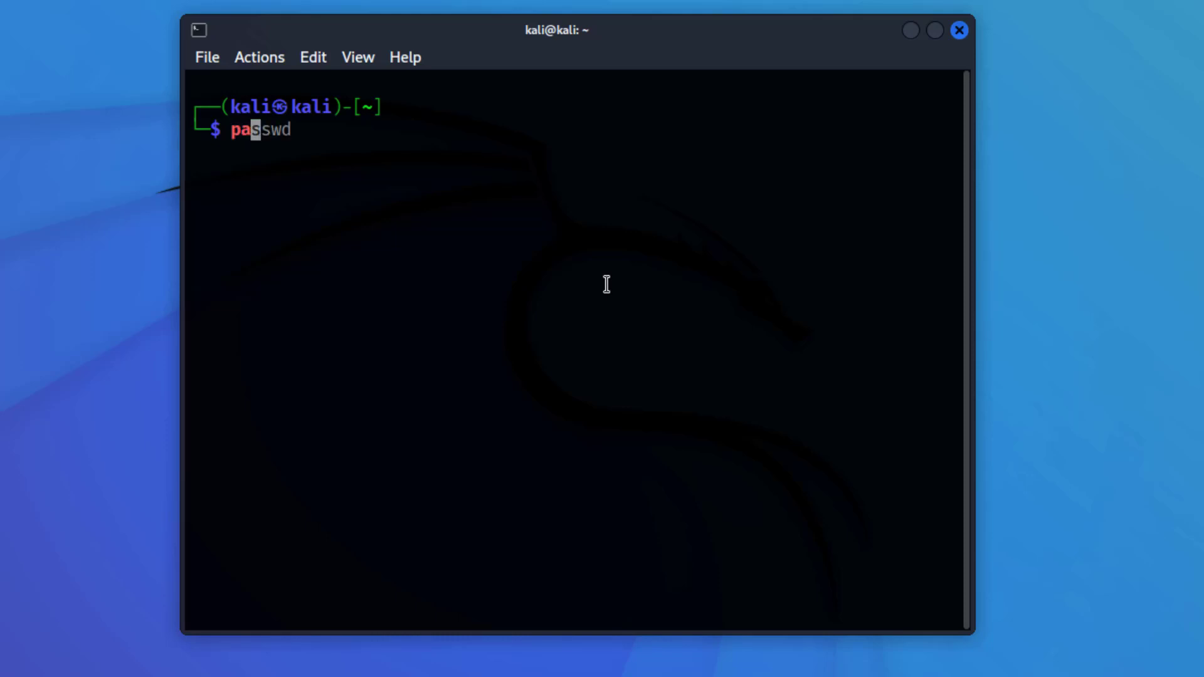
text(sswd)
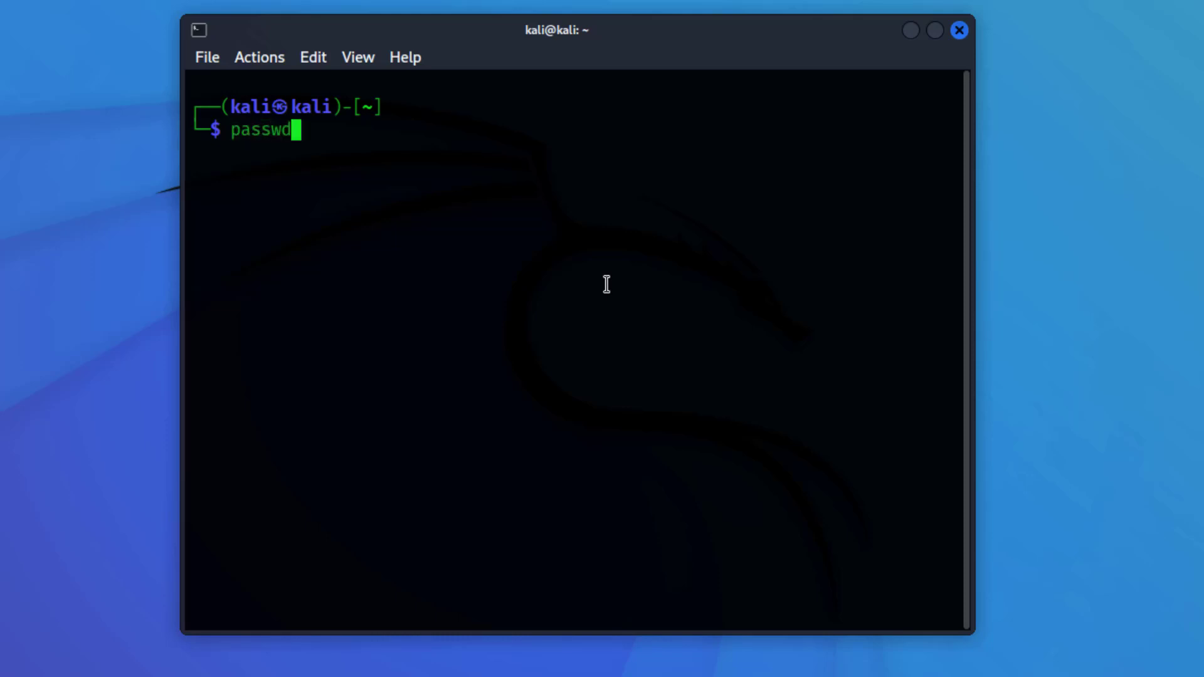
key(Return)
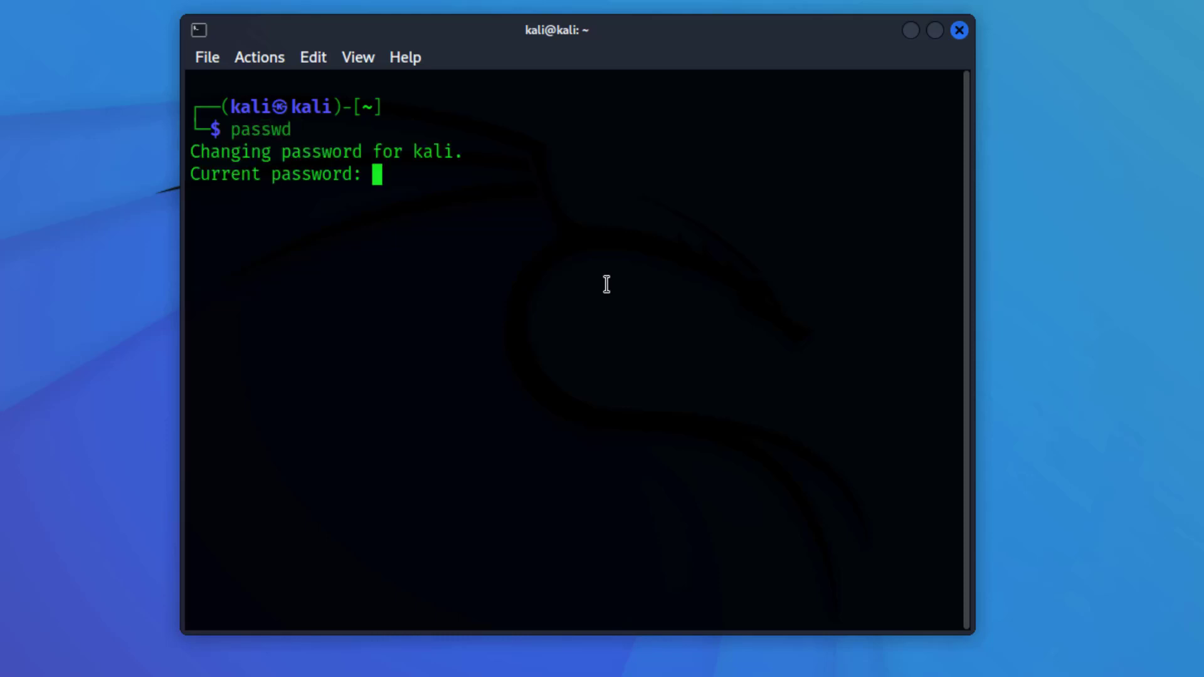
key(Return)
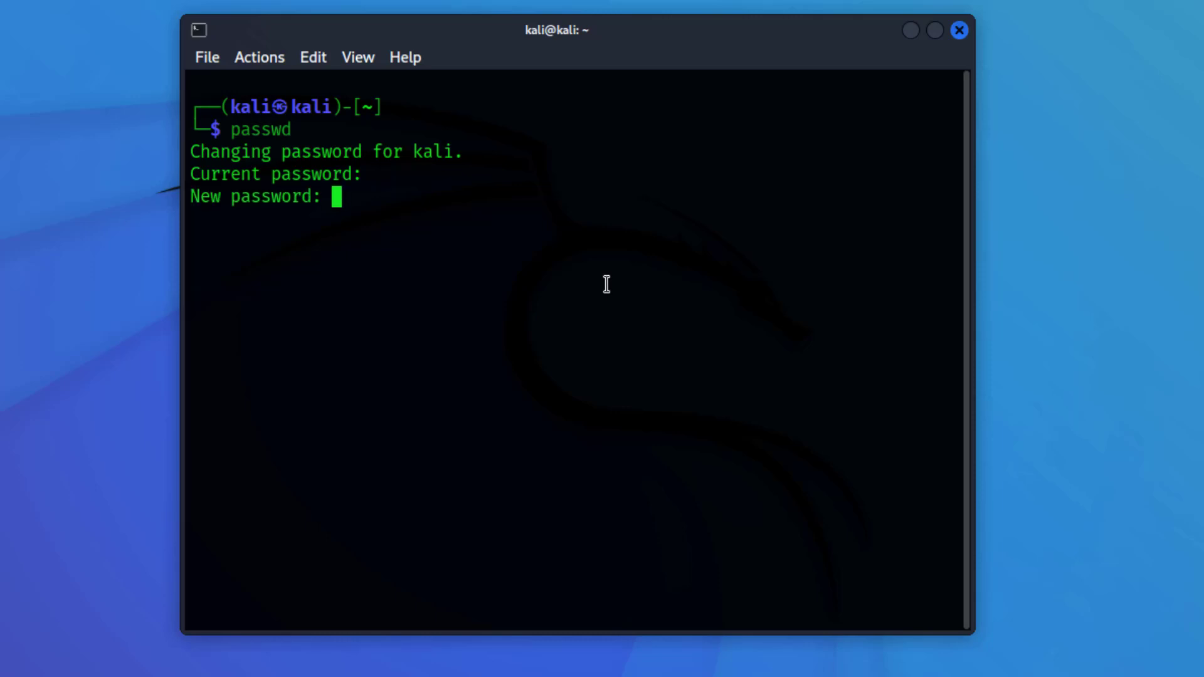
key(Return)
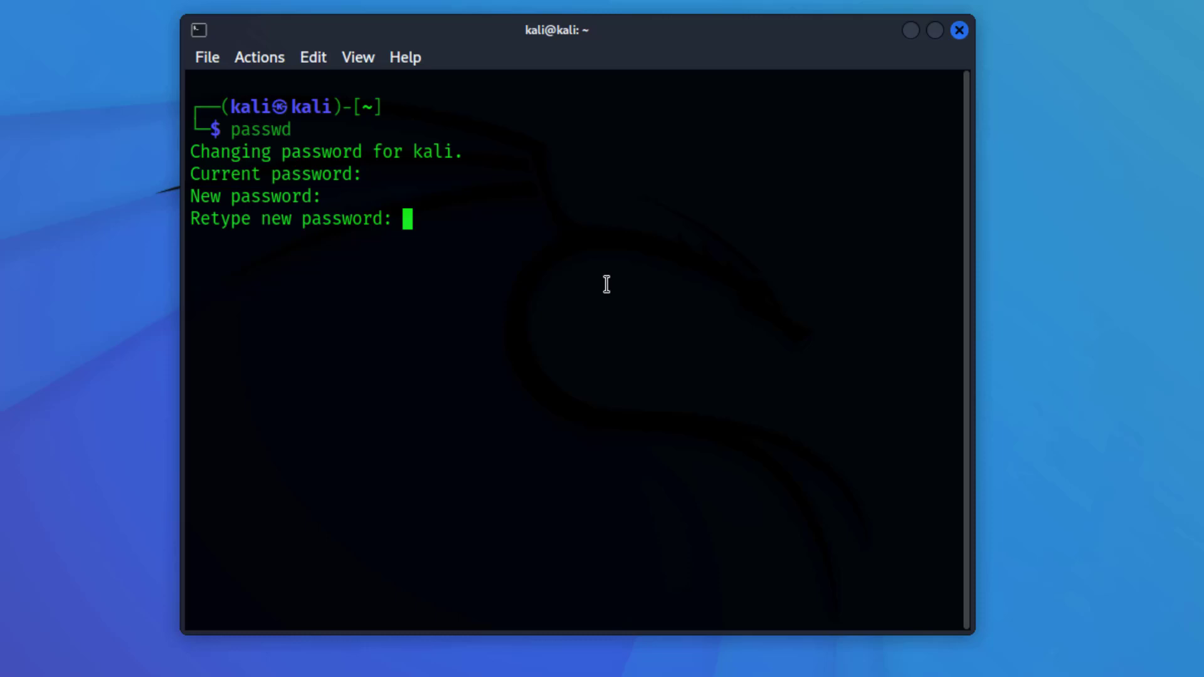
key(Return)
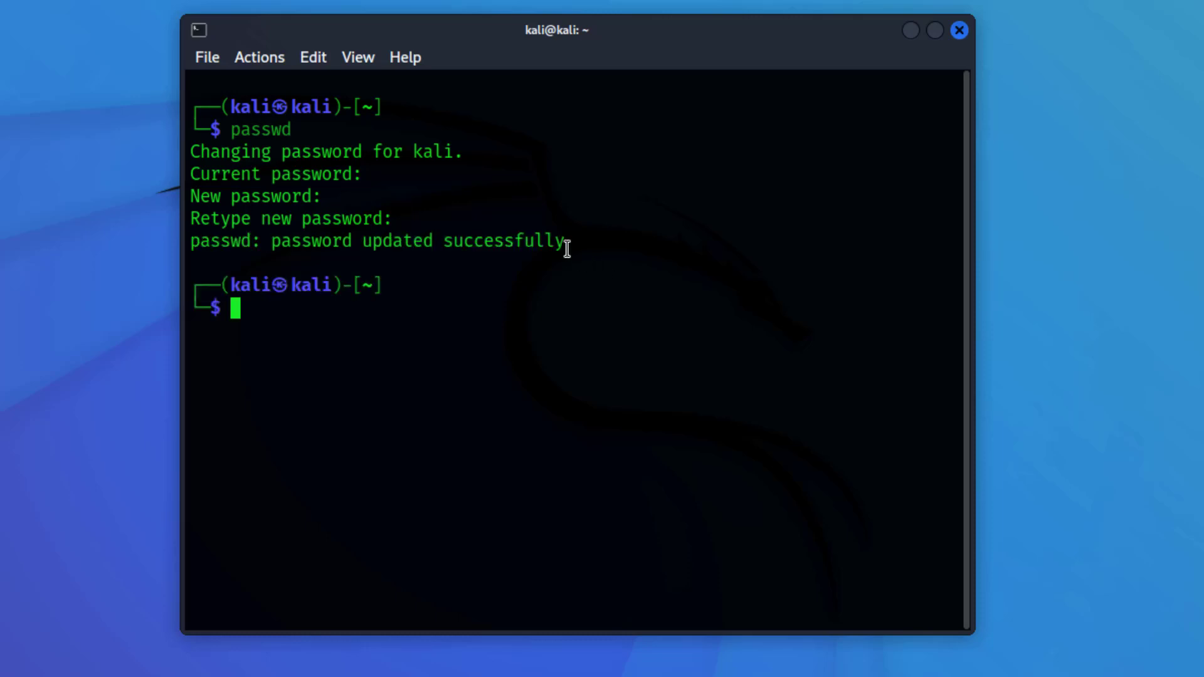
drag(571, 242, 164, 244)
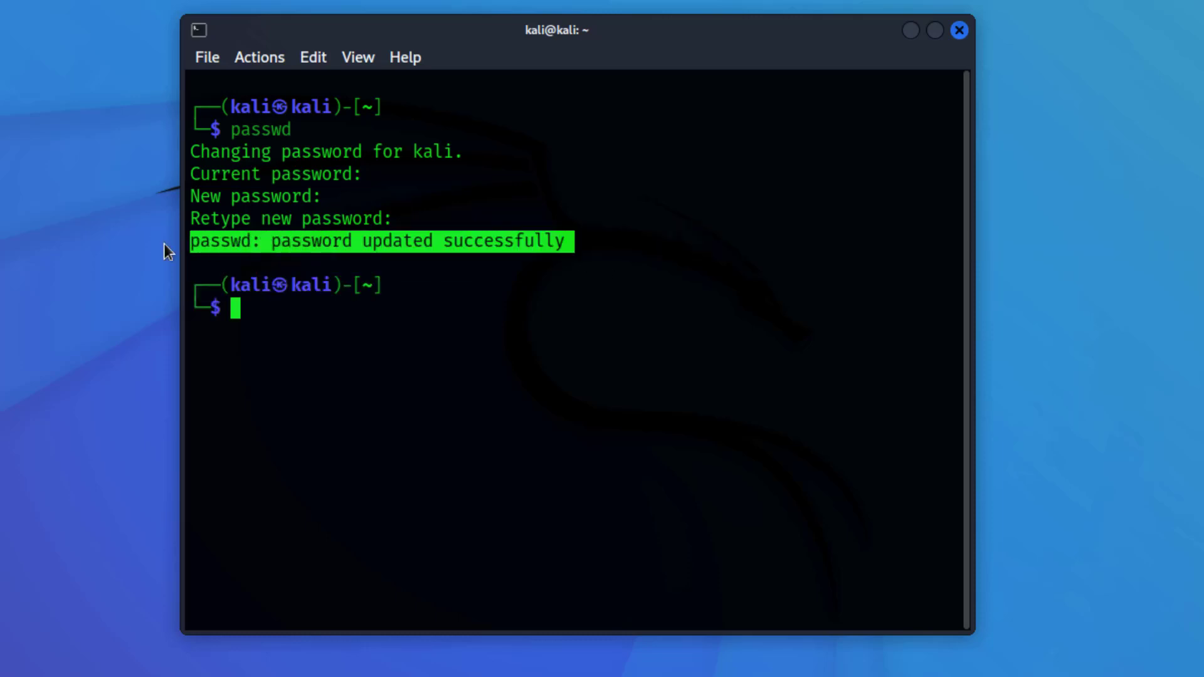
click(644, 328)
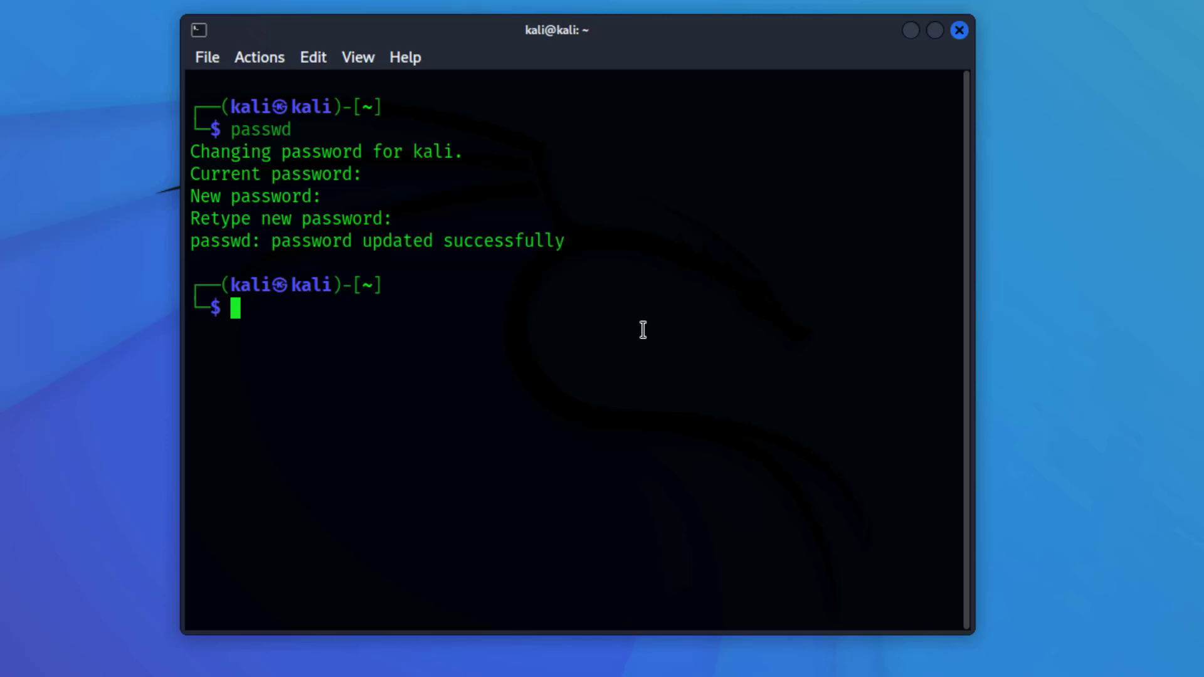
Change the root account's password with sudo passwd root, entering the new password twice.
text(sudo)
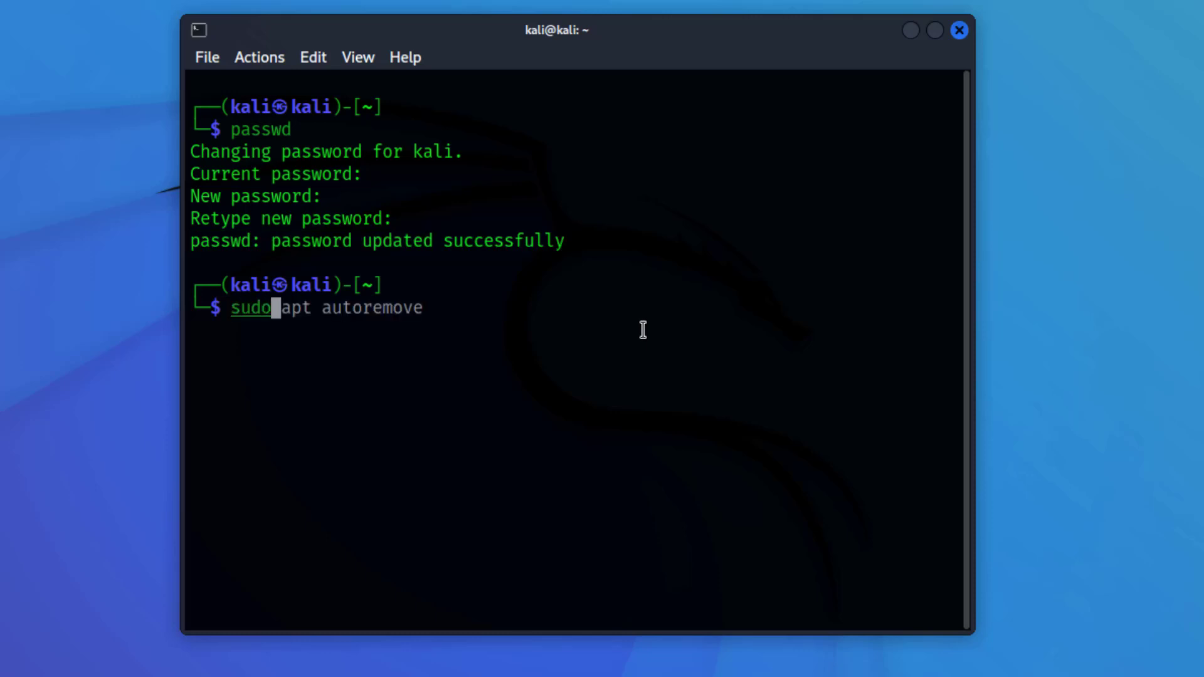
text( p)
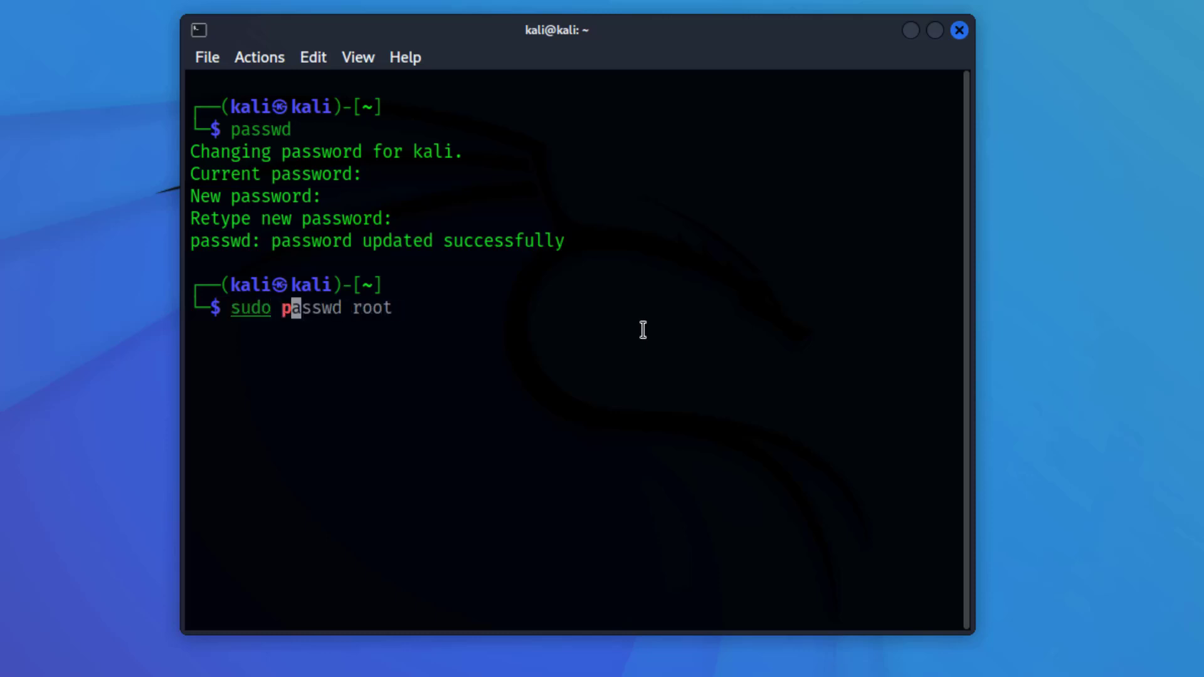
text(asswd)
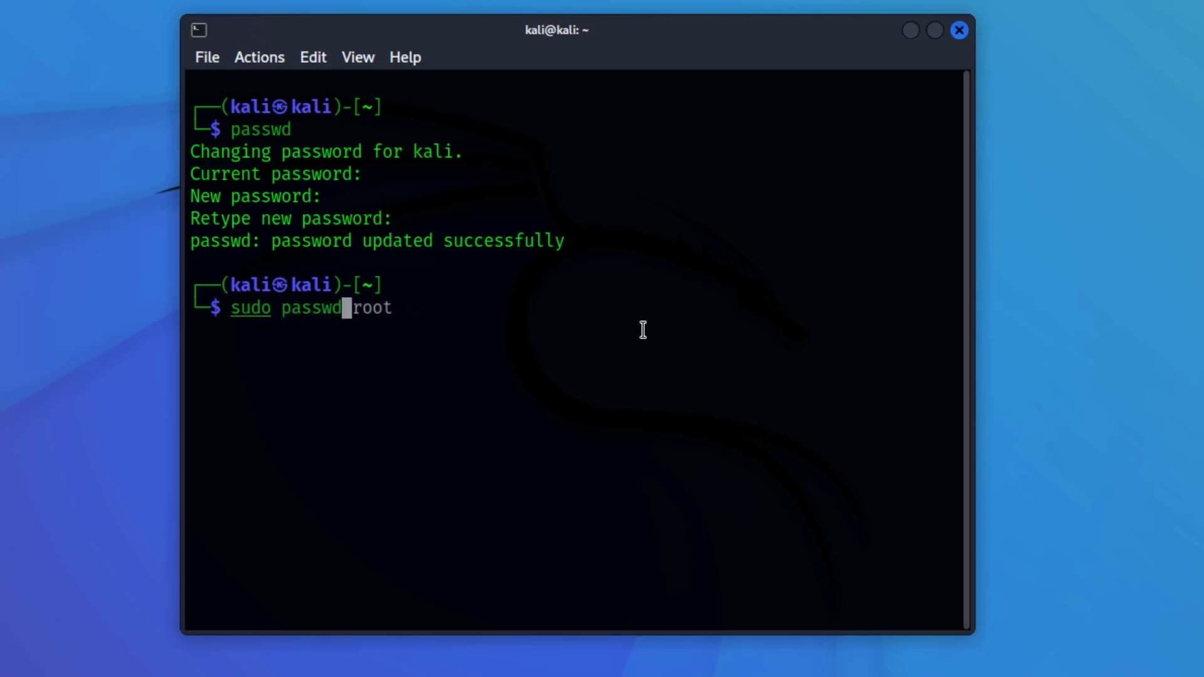
text( root)
key(Return)
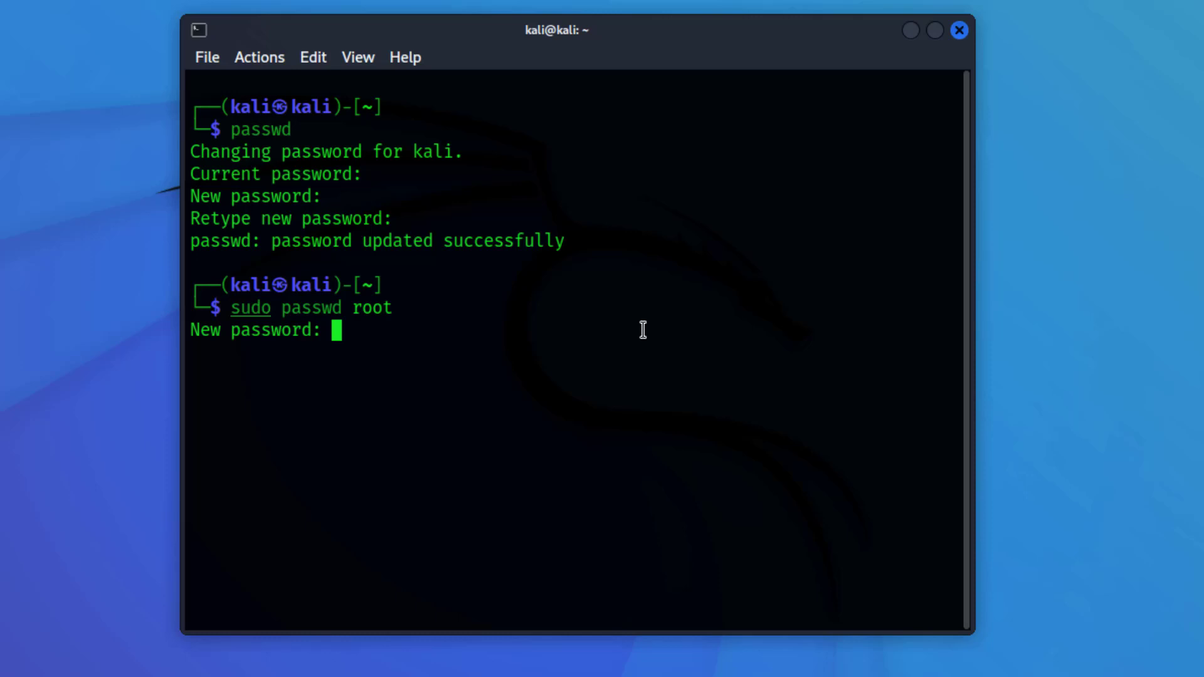
key(Return)
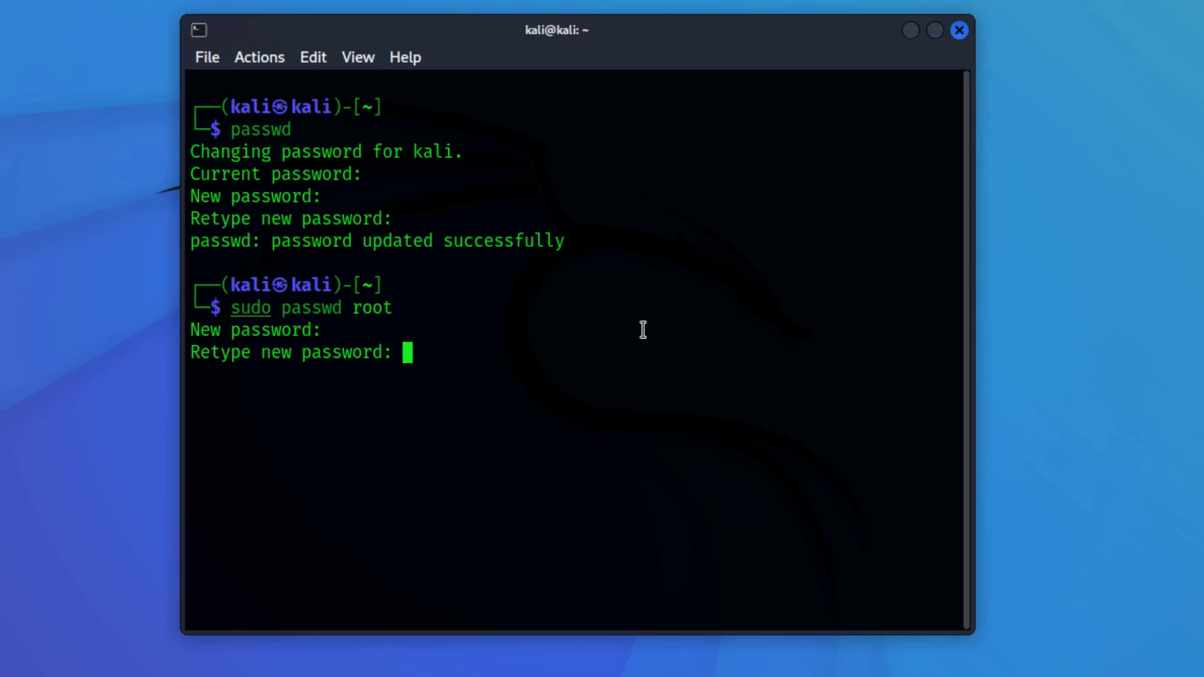
key(Return)
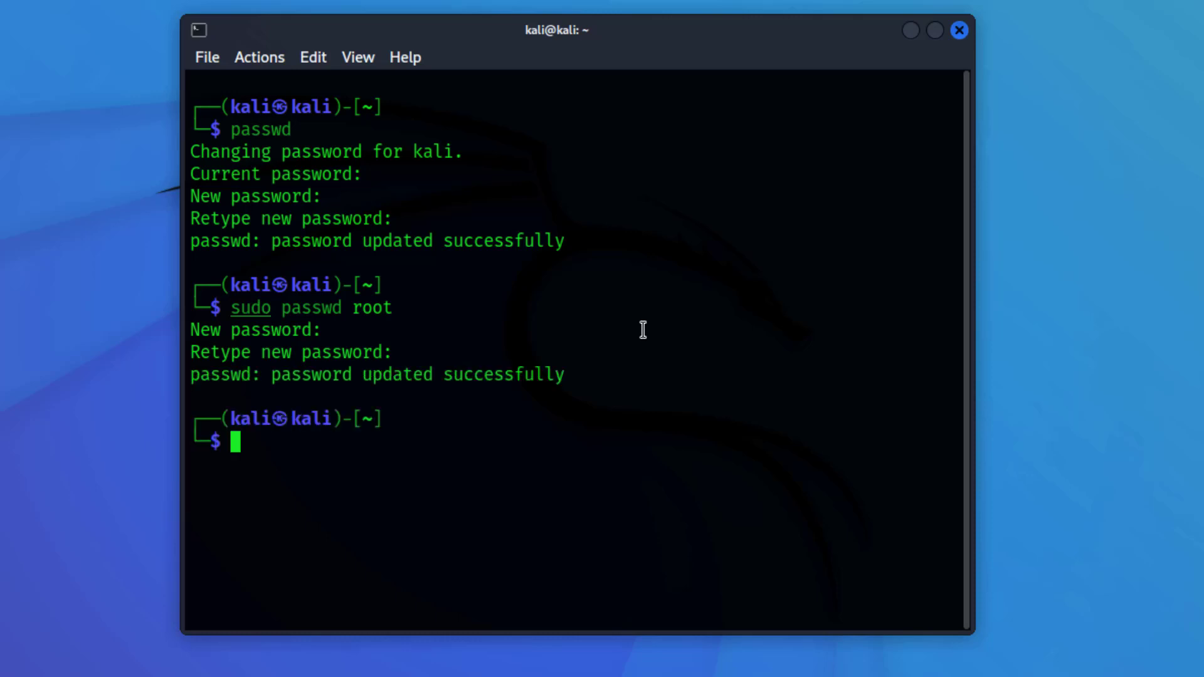
drag(565, 375, 262, 375)
click(583, 411)
Clear the terminal and install the hollywood package with sudo apt install hollywood, answering y to continue.
text(clear)
key(Return)
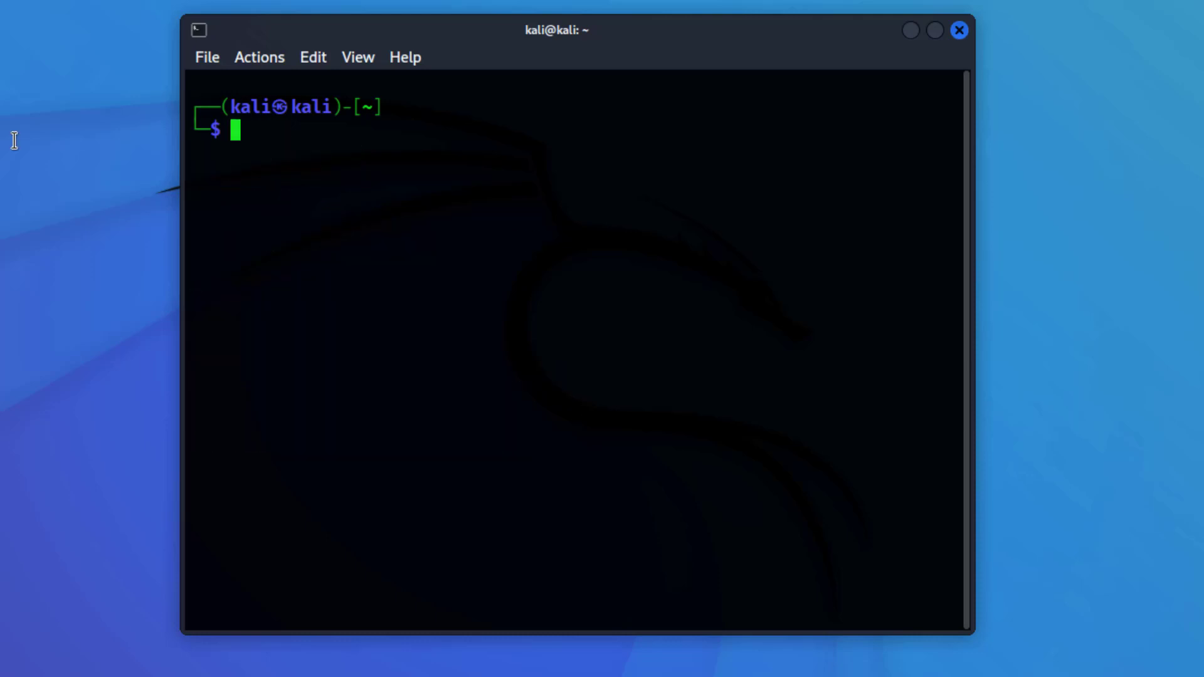
text(su)
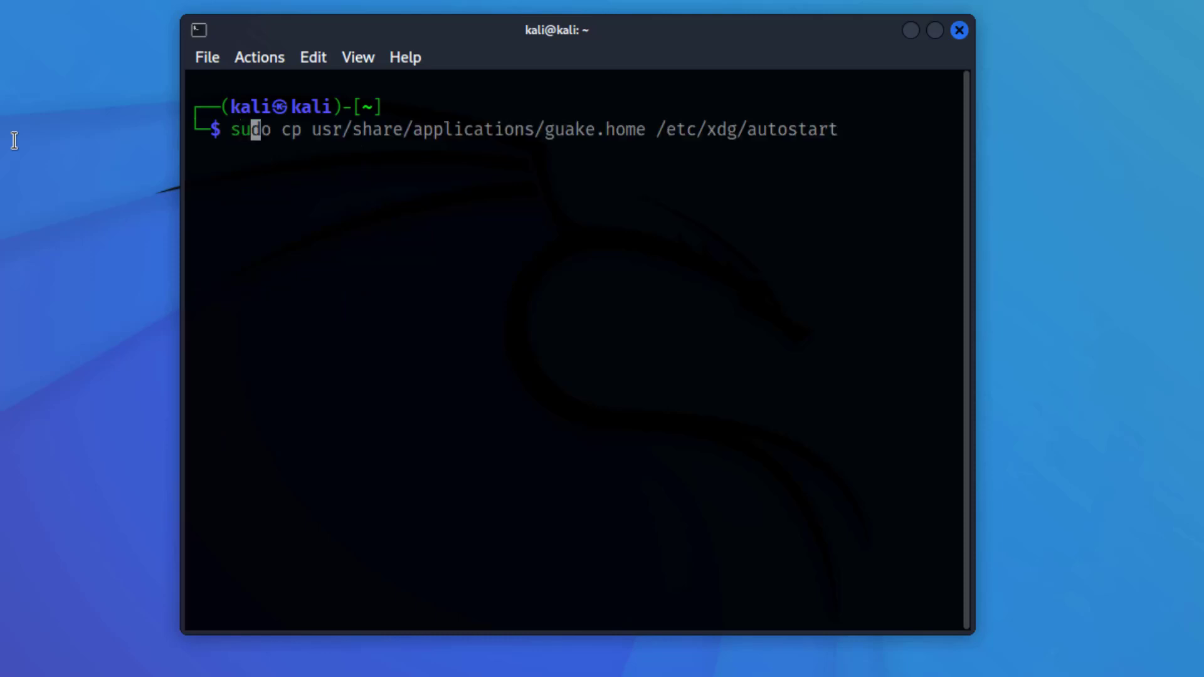
text(do apt)
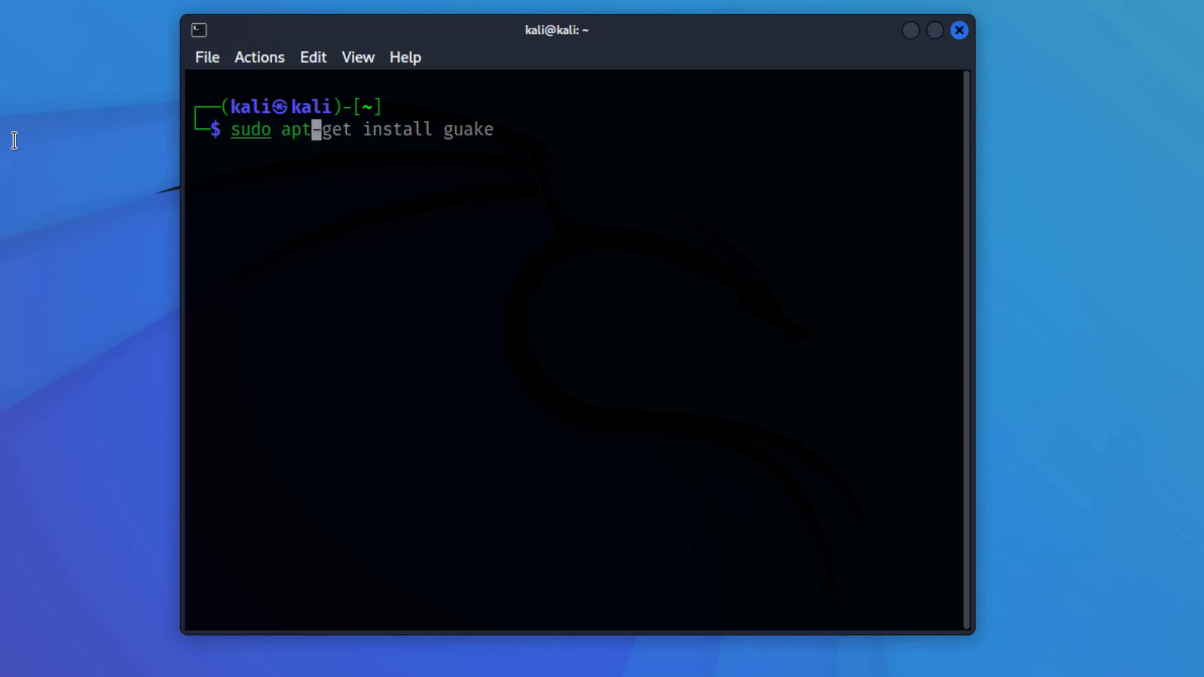
text( inst)
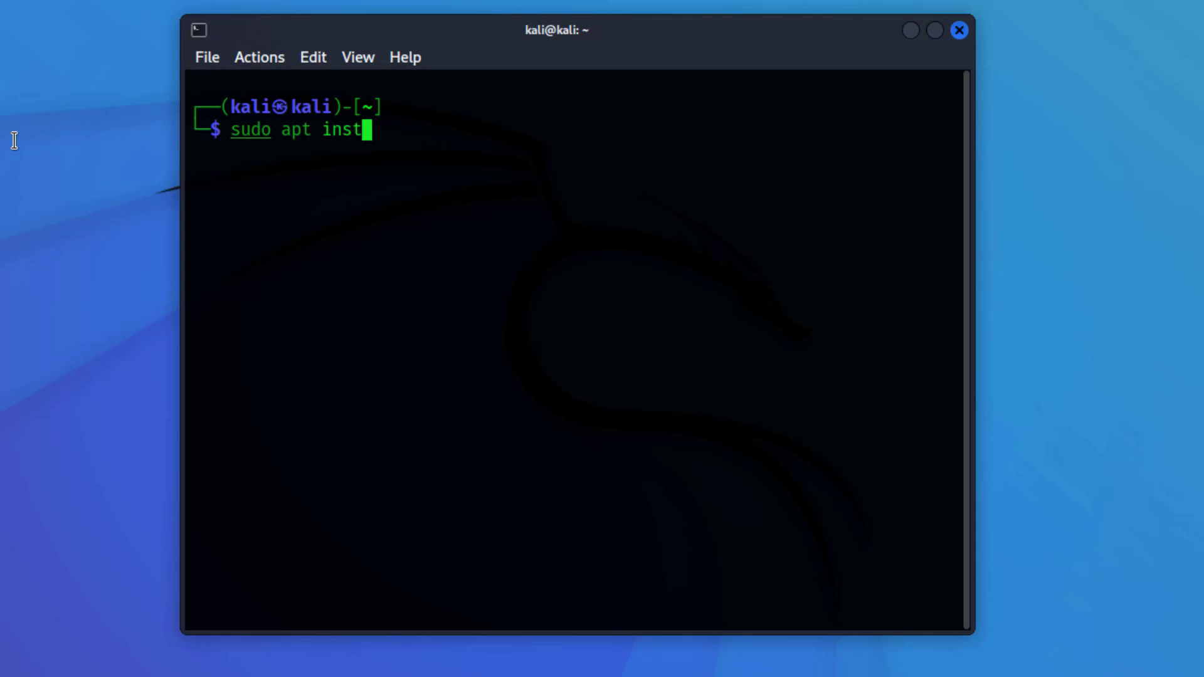
text(all hollu)
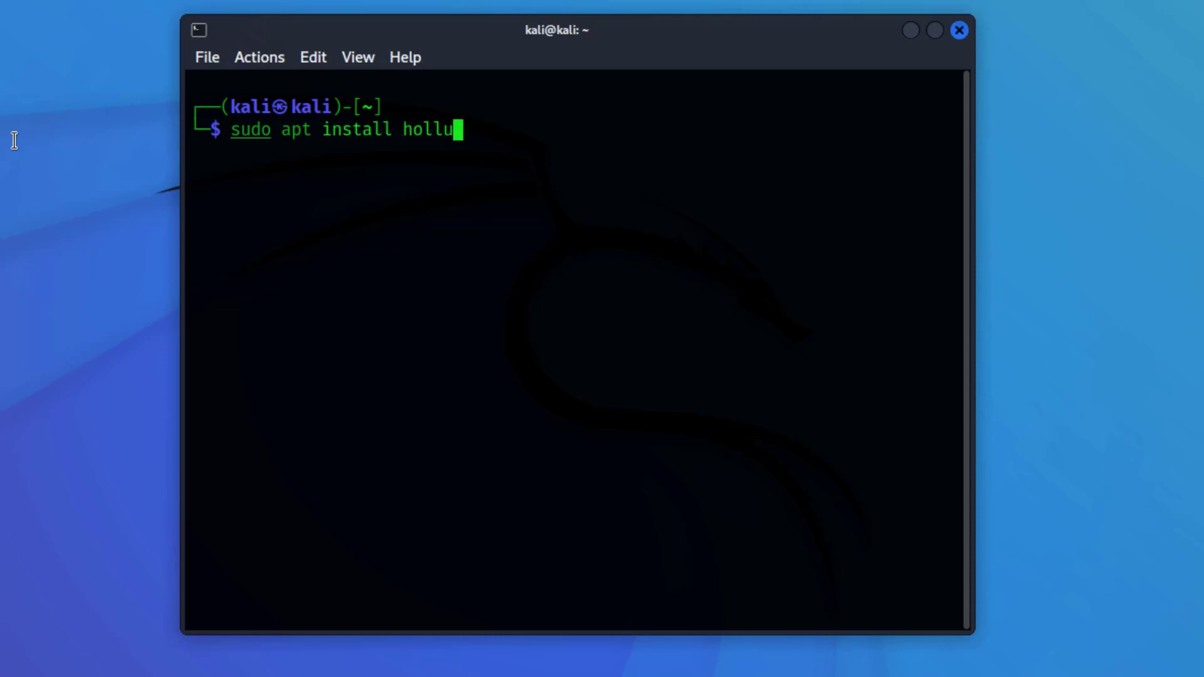
key(BackSpace)
text(ywood)
key(Return)
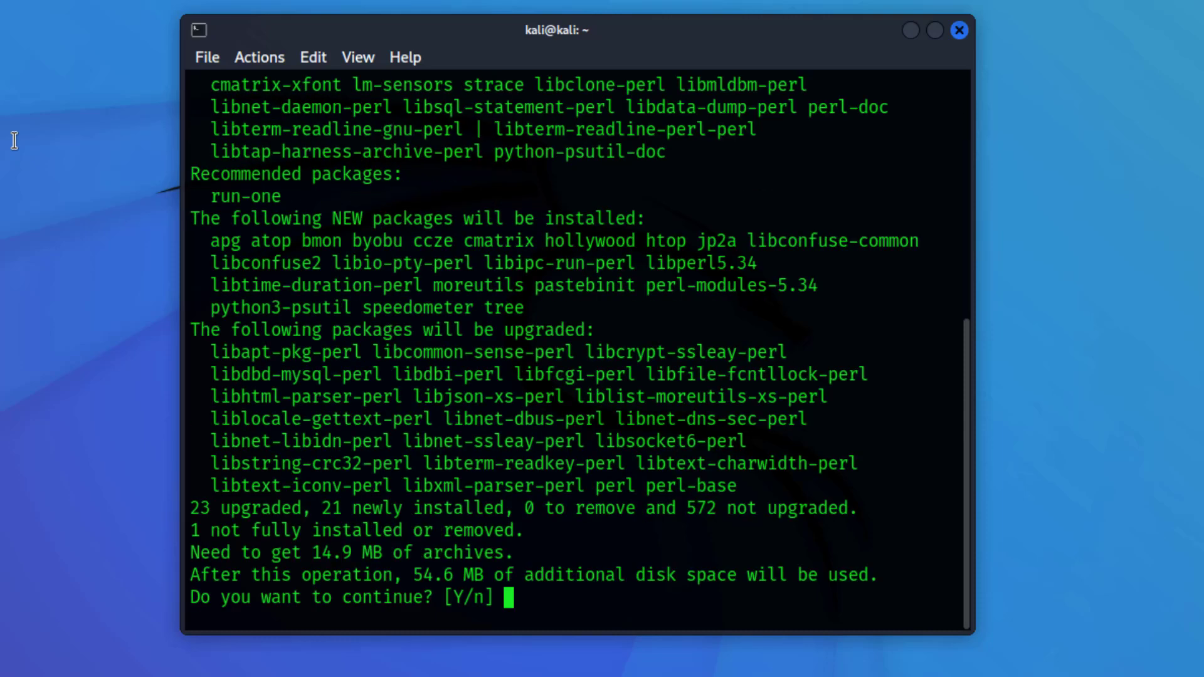
text(y)
key(Return)
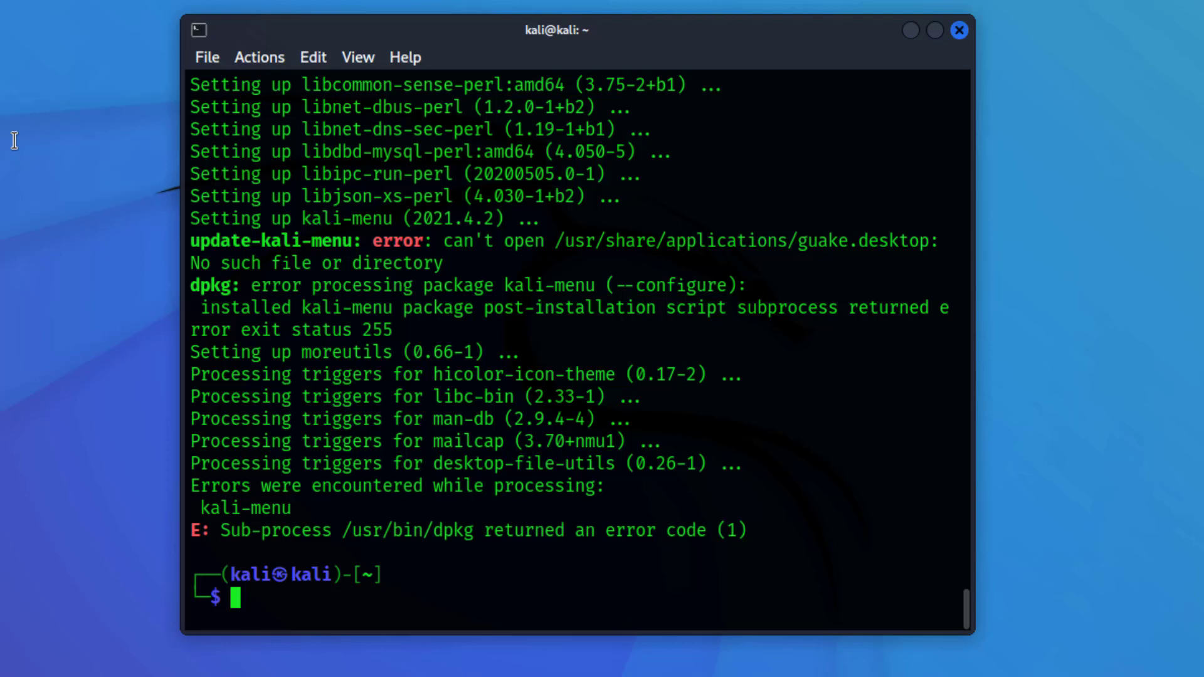
Run hollywood in a cleared terminal and stop it to return to the shell prompt.
text(clear)
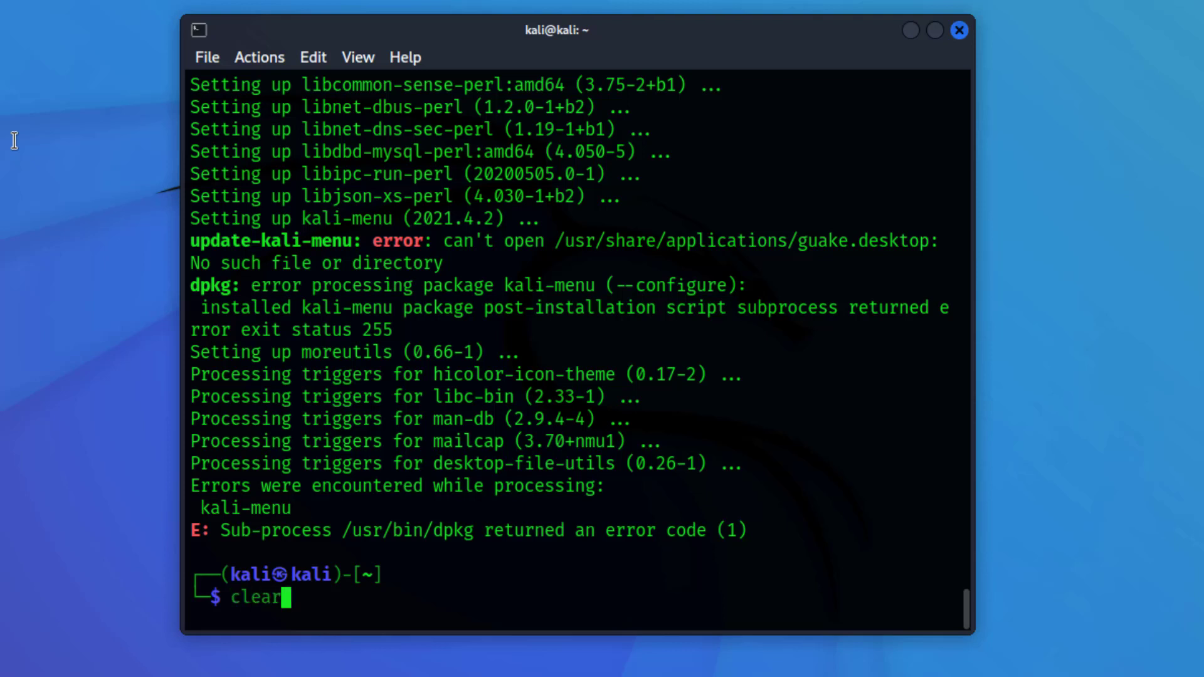
key(Return)
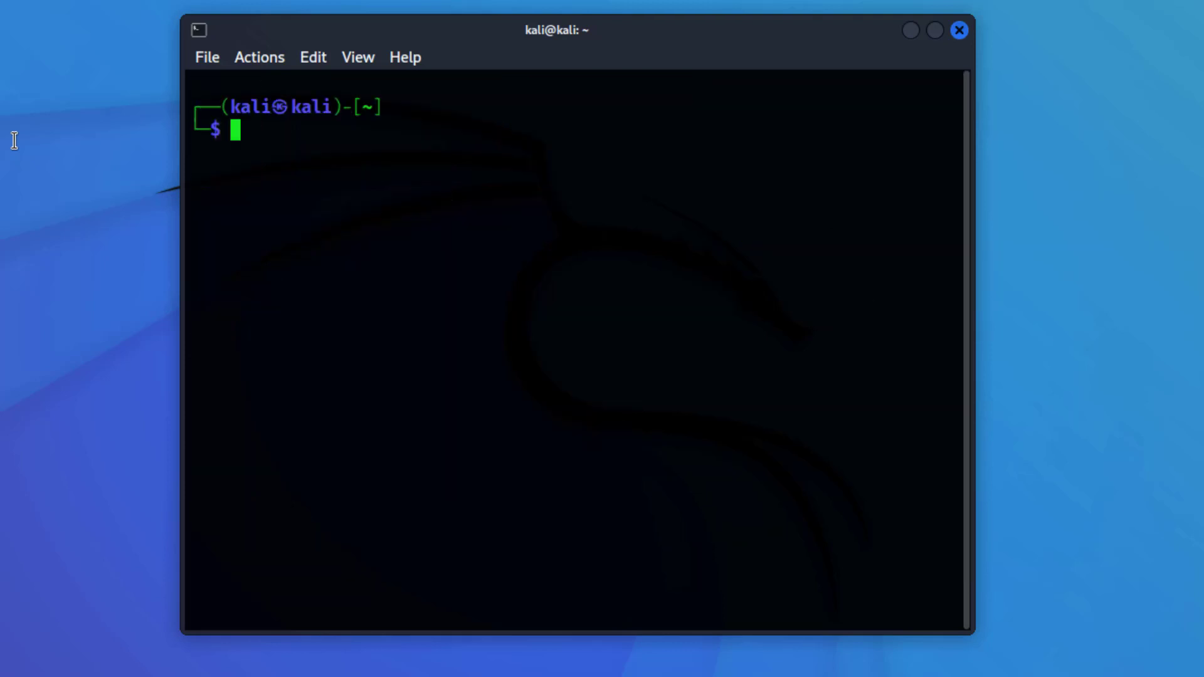
text(hollyw)
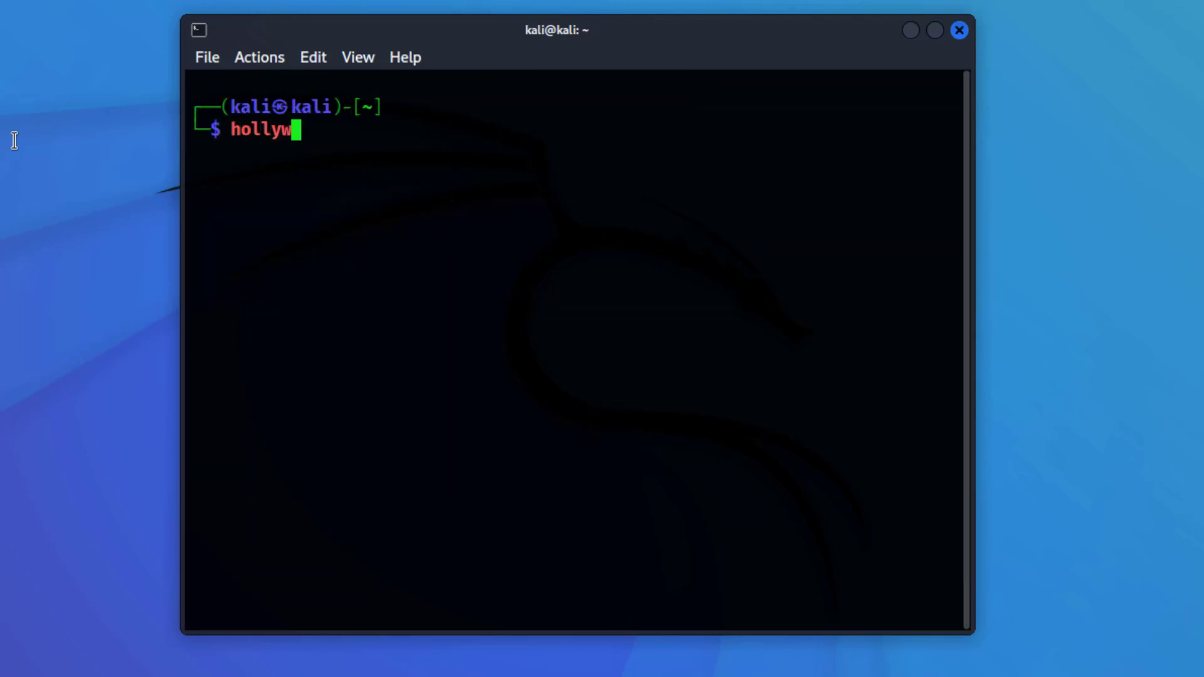
text(ood)
key(Return)
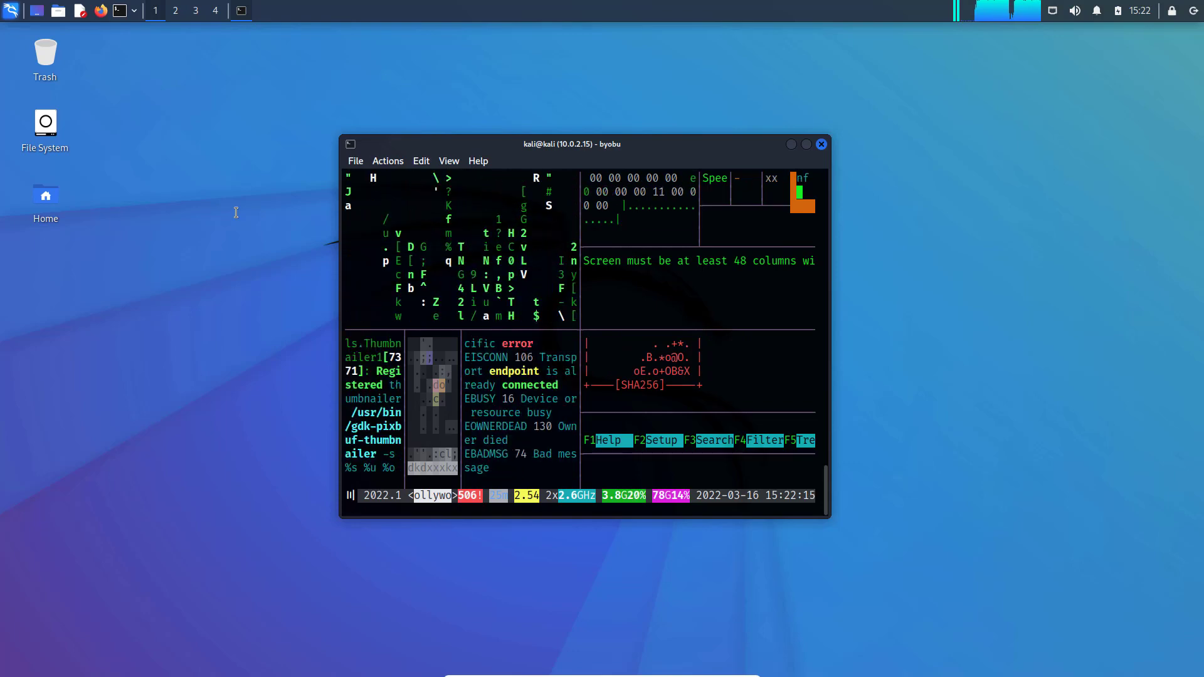
key(ctrl+c)
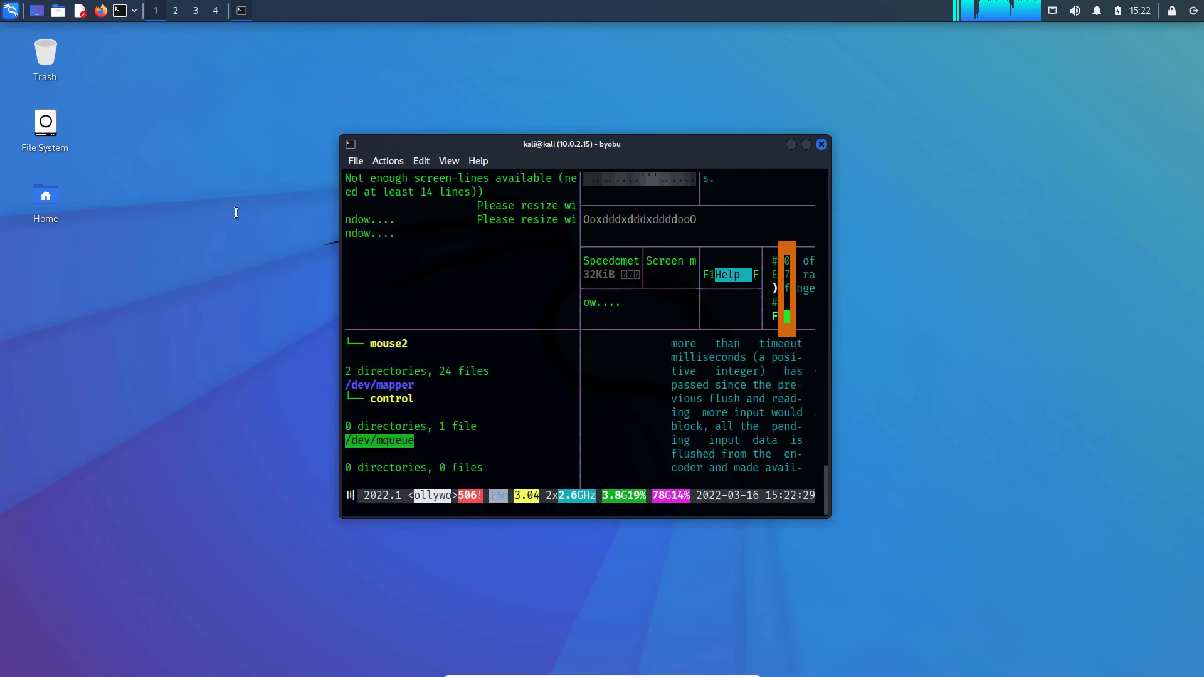
key(ctrl+c)
Restart the Kali virtual machine with the reboot command.
text(reboo)
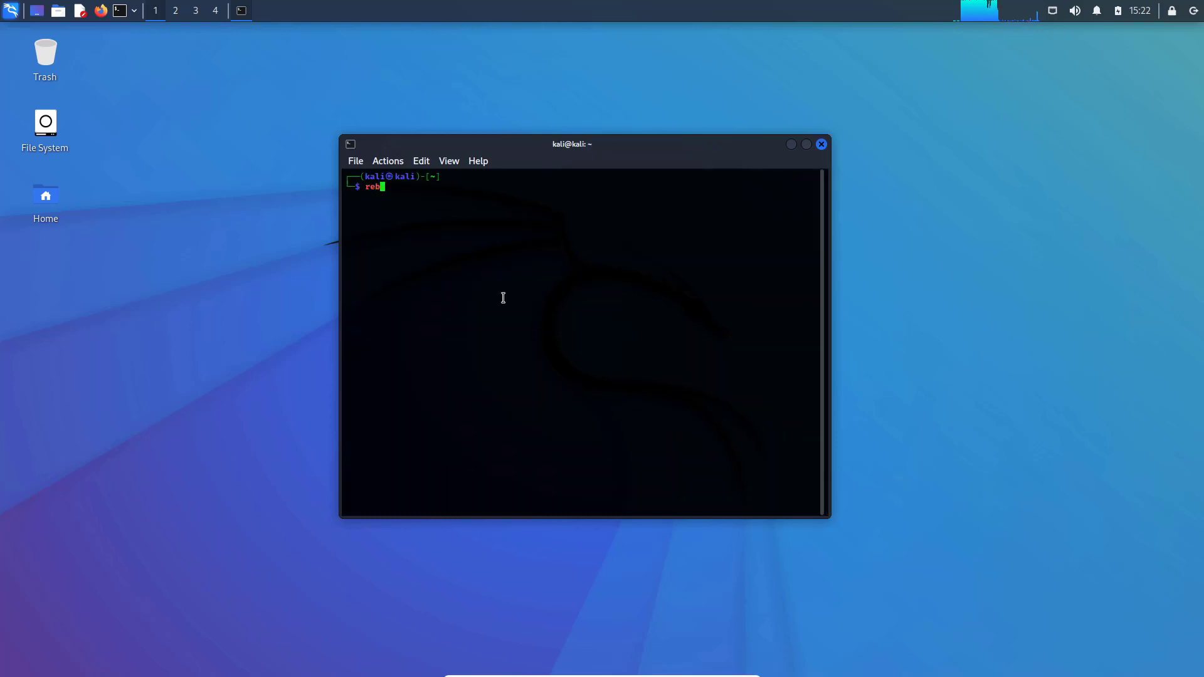
text(t)
key(Return)
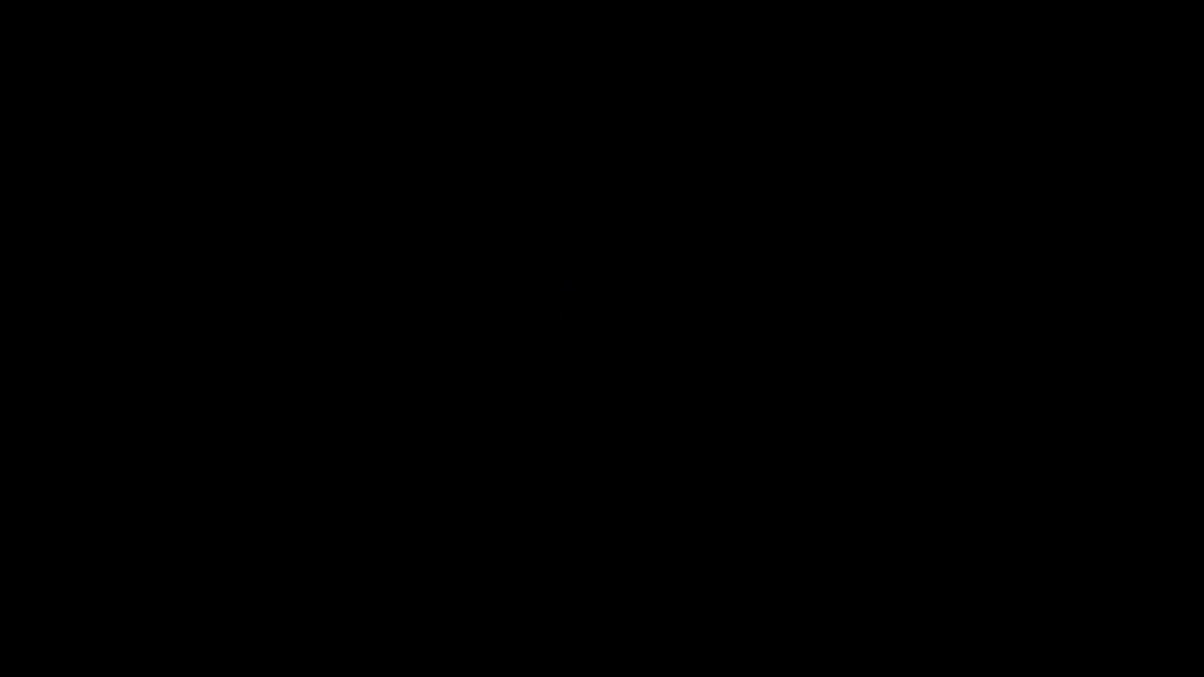